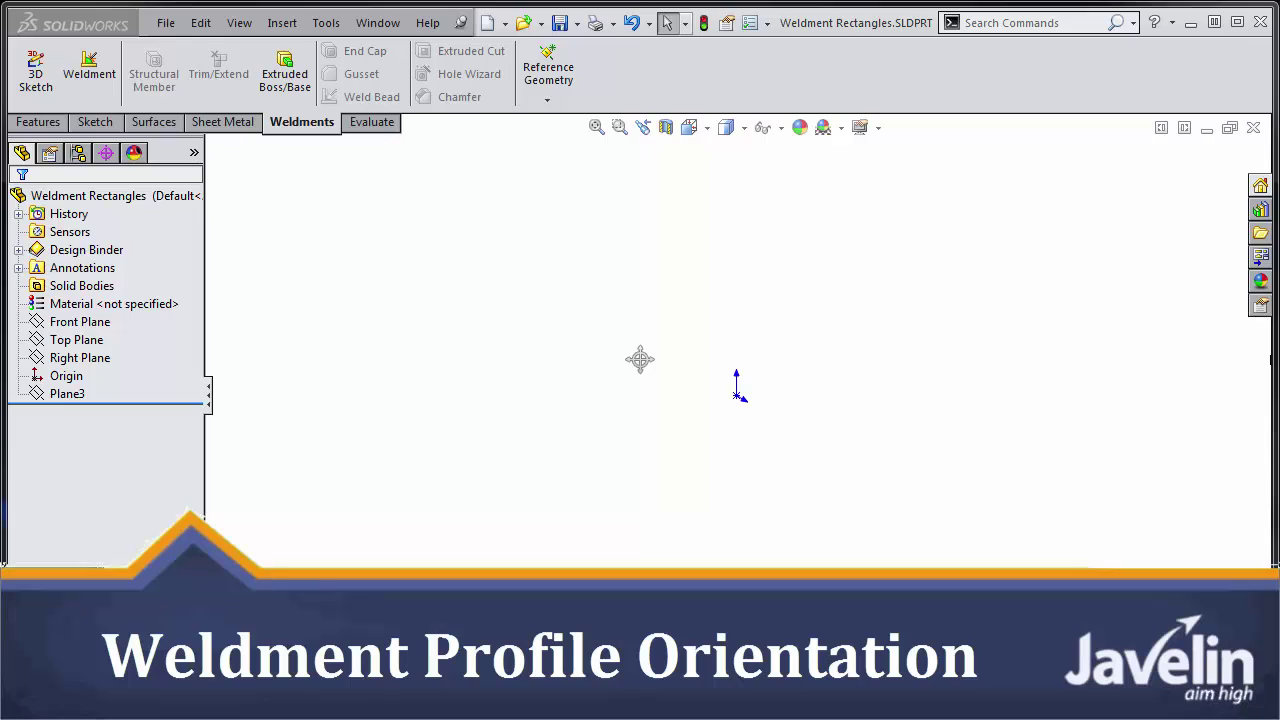
Step: Start a sketch on the Top Plane and draw a corner rectangle from the origin
{"action": "left_click", "coordinate": [84, 341]}
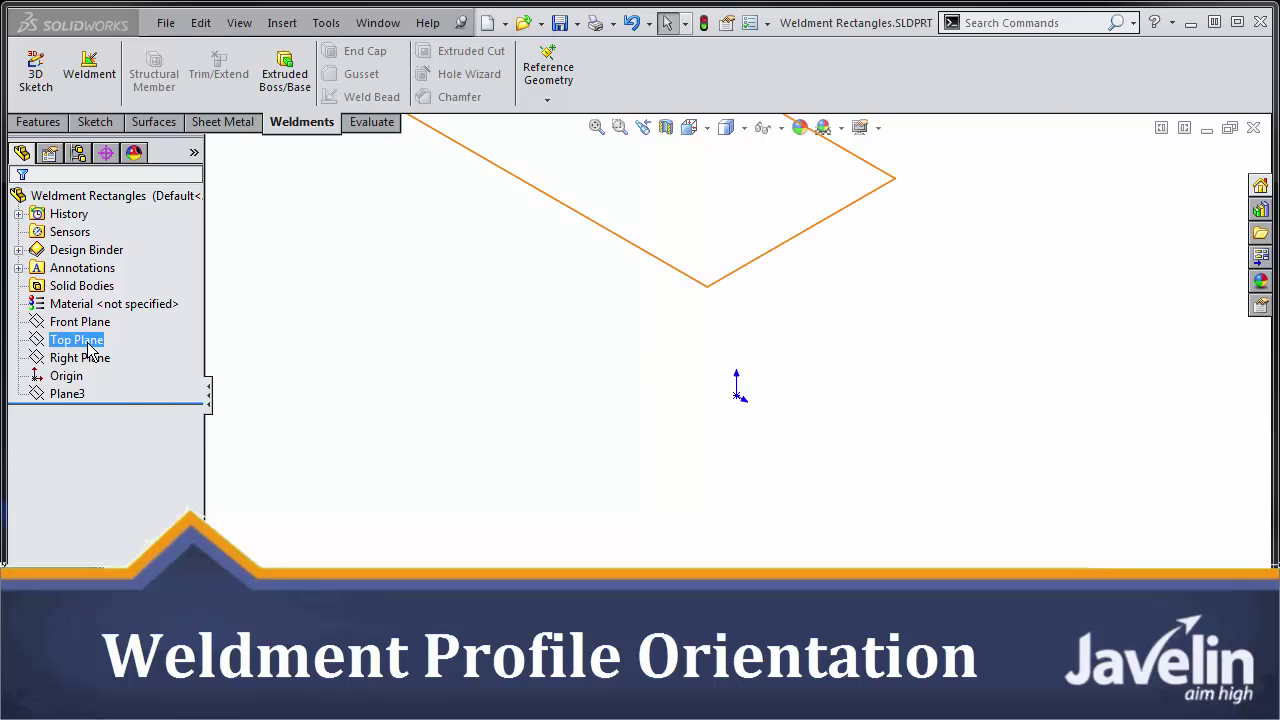
{"action": "left_click", "coordinate": [80, 322], "text": "ctrl"}
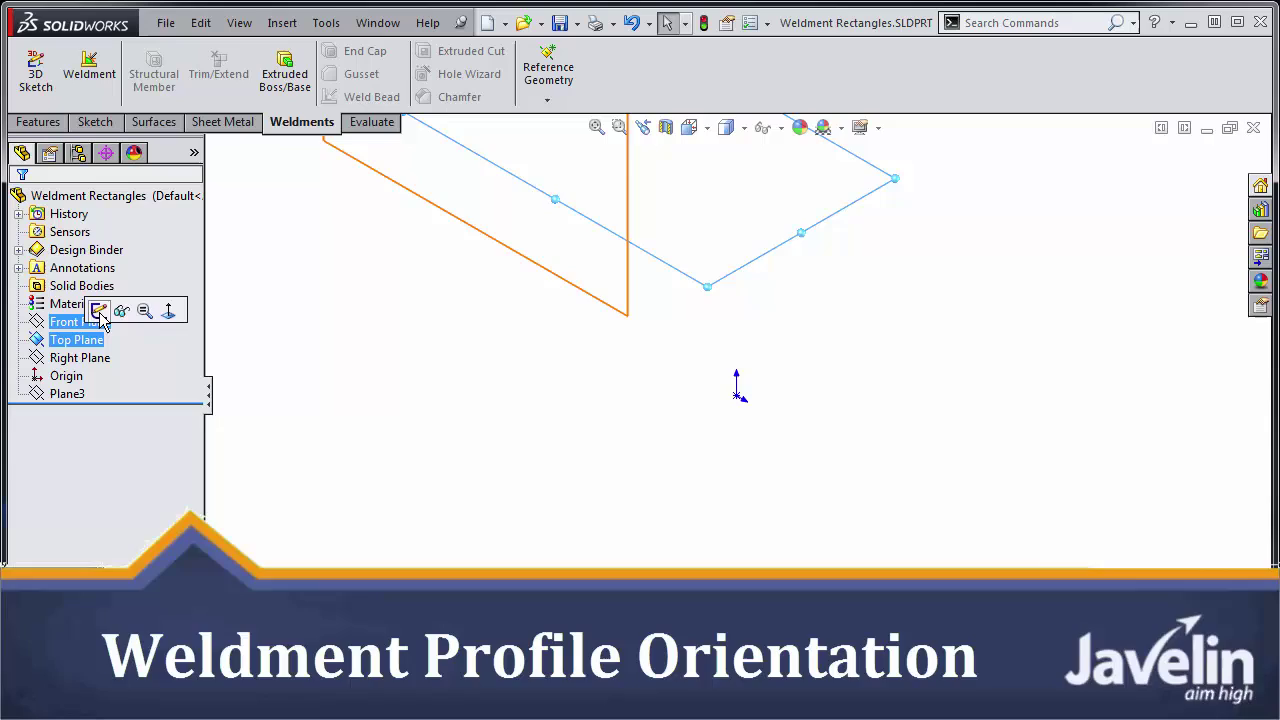
{"action": "left_click", "coordinate": [112, 305]}
{"action": "left_click", "coordinate": [606, 381]}
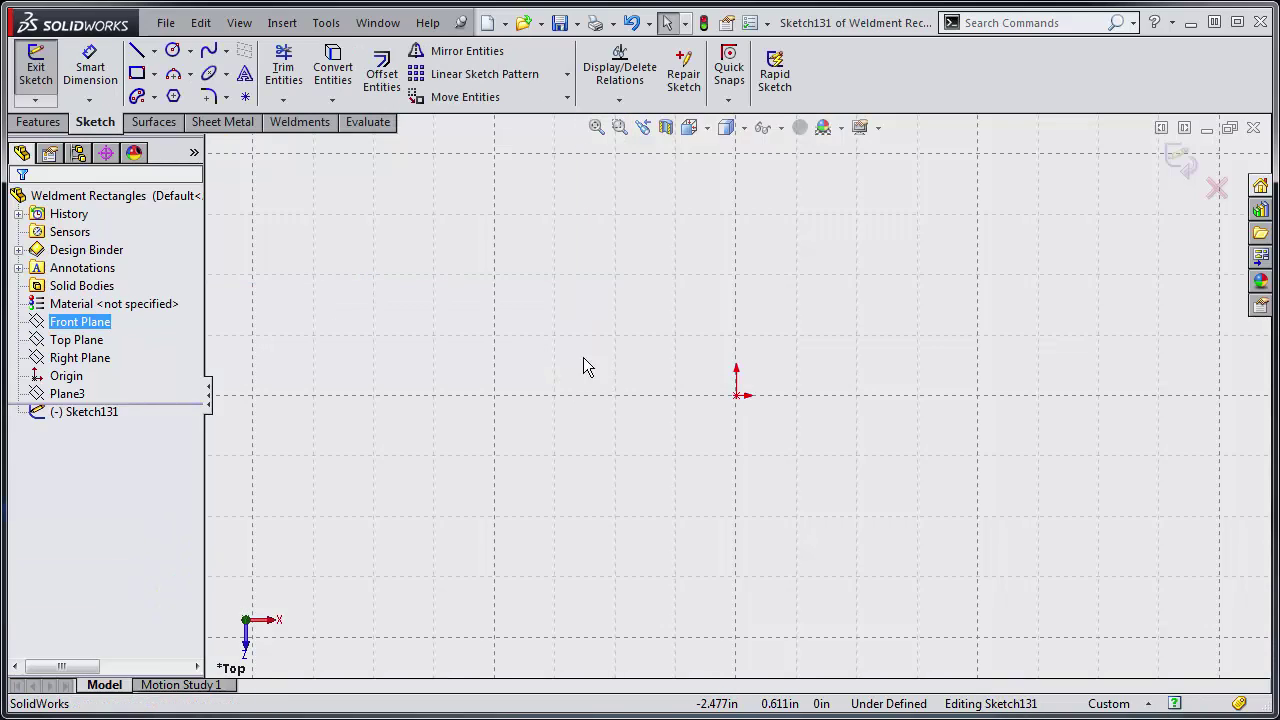
{"action": "left_click", "coordinate": [137, 71]}
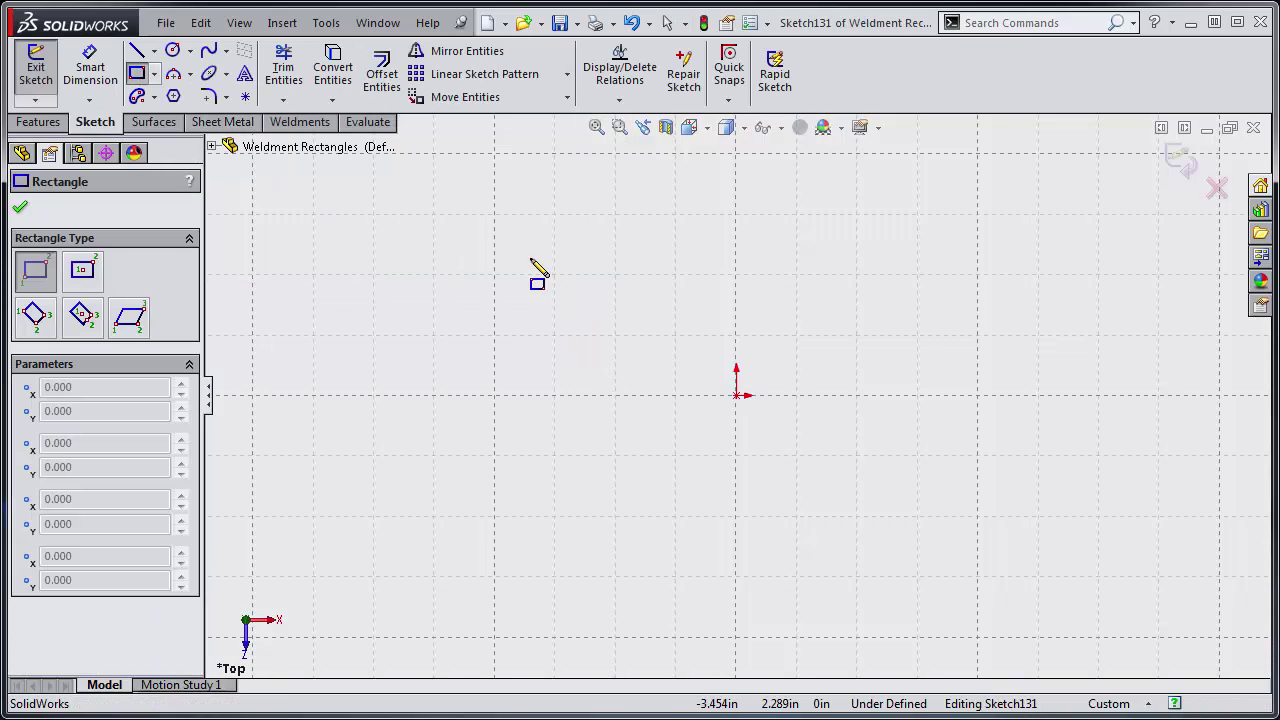
{"action": "left_click", "coordinate": [736, 395]}
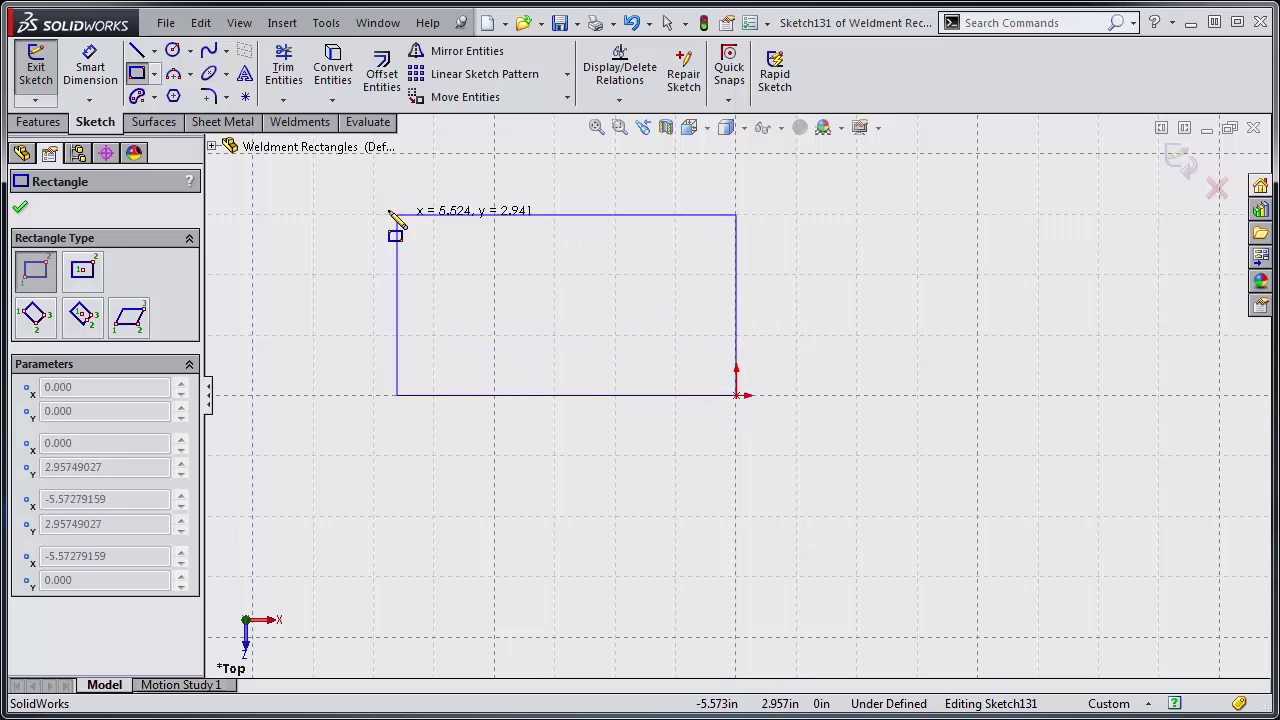
{"action": "left_click", "coordinate": [322, 174]}
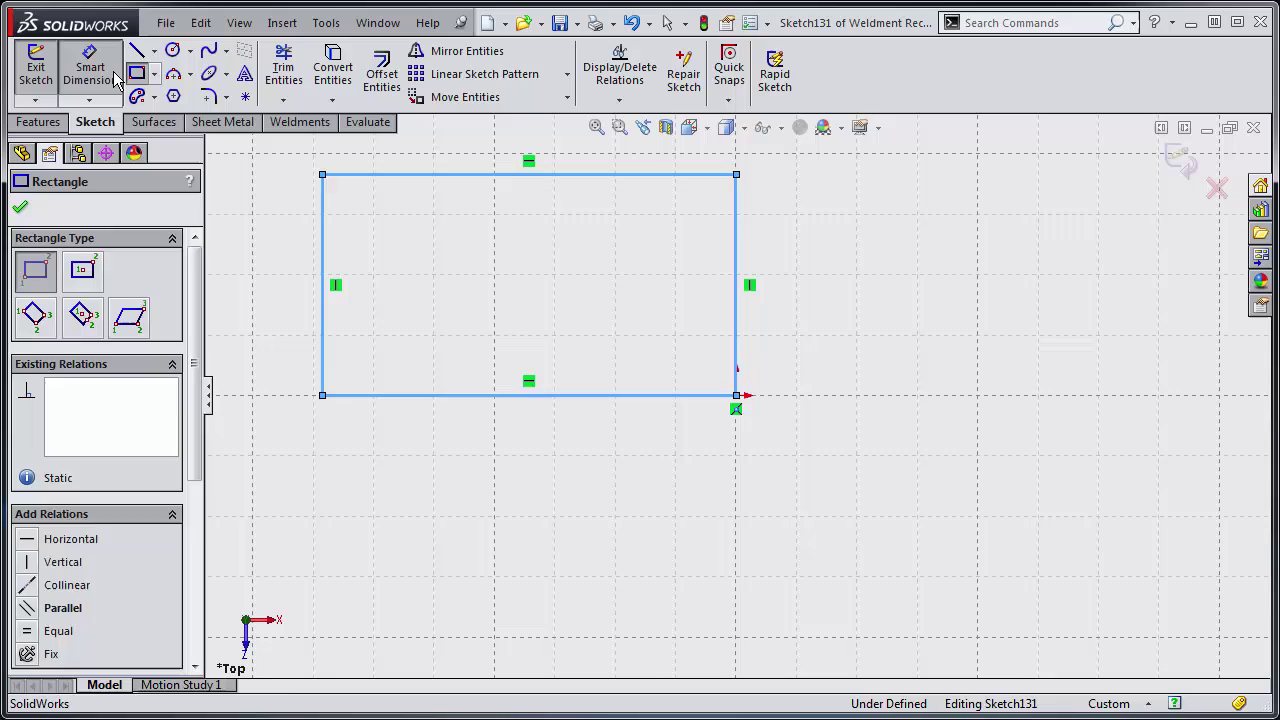
Step: Dimension the rectangle 12 in wide by 8.5 in tall and close Sketch131
{"action": "left_click", "coordinate": [90, 72]}
{"action": "left_click", "coordinate": [614, 398]}
{"action": "left_click", "coordinate": [532, 516]}
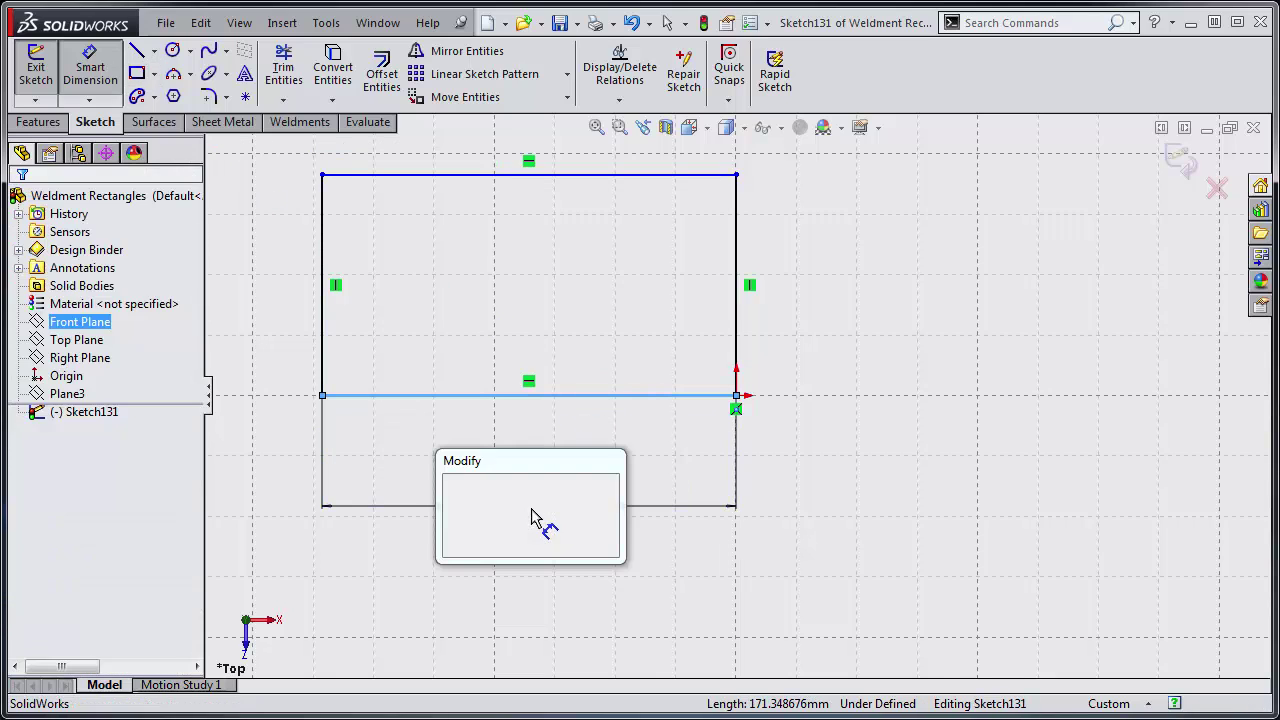
{"action": "type", "text": "12"}
{"action": "key", "text": "Return"}
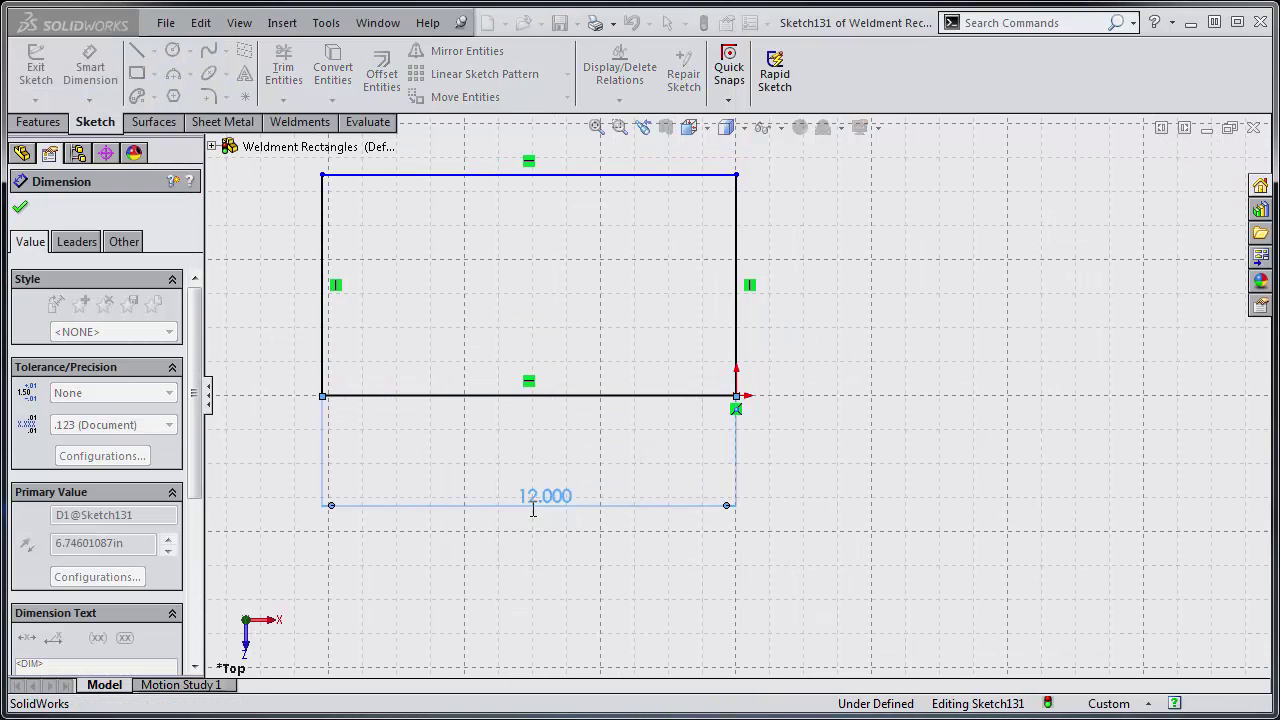
{"action": "left_click", "coordinate": [736, 240]}
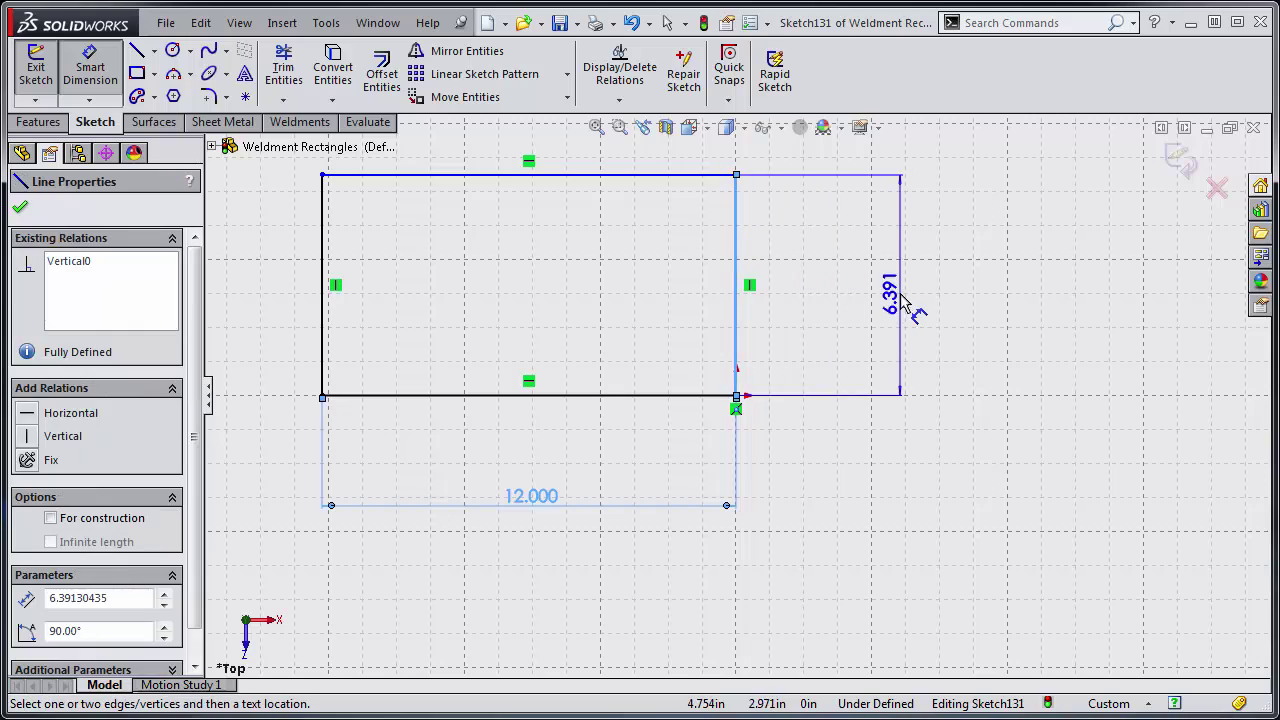
{"action": "left_click", "coordinate": [900, 300]}
{"action": "type", "text": "8.5"}
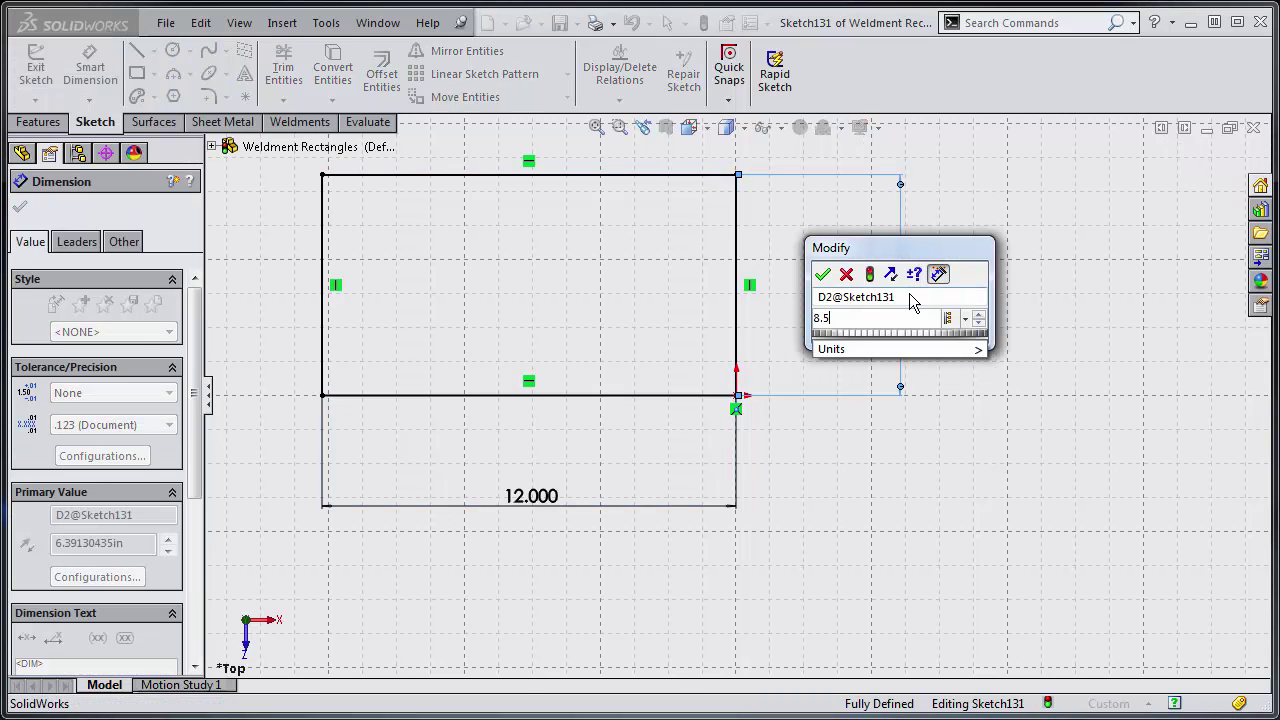
{"action": "key", "text": "Return"}
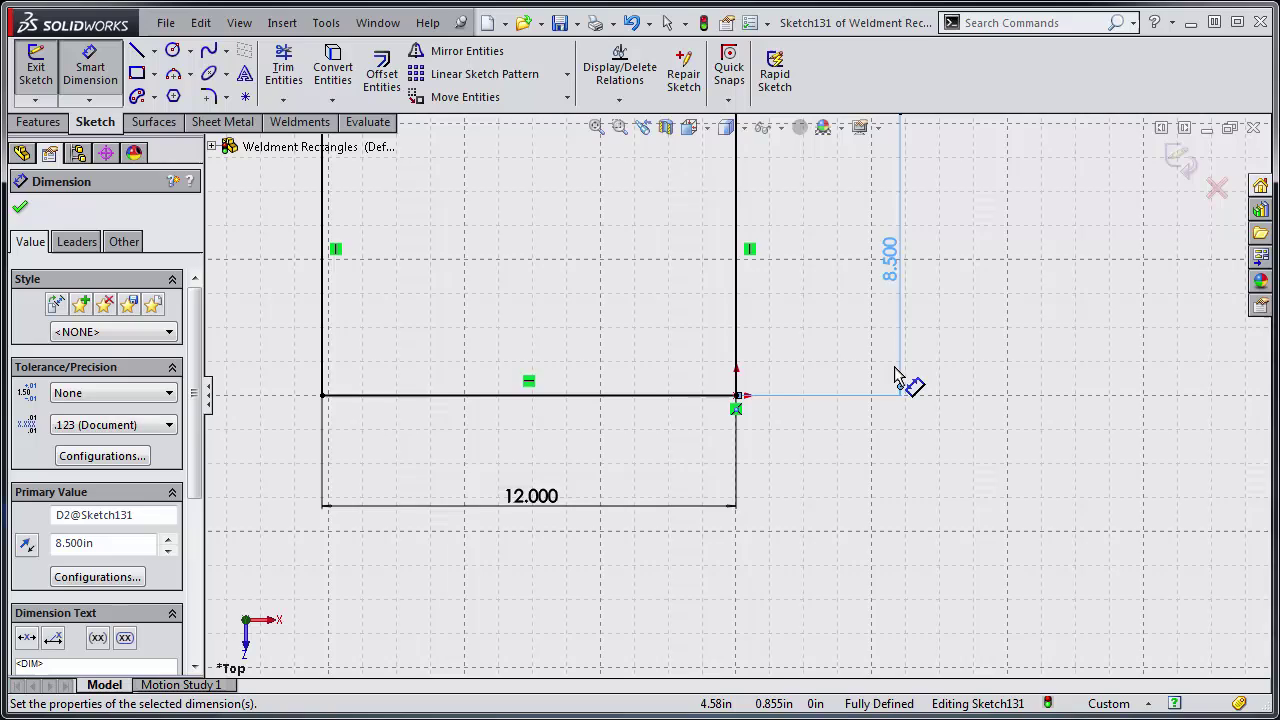
{"action": "scroll", "coordinate": [900, 385], "scroll_direction": "up", "scroll_amount": 2}
{"action": "scroll", "coordinate": [540, 240], "scroll_direction": "down", "scroll_amount": 1}
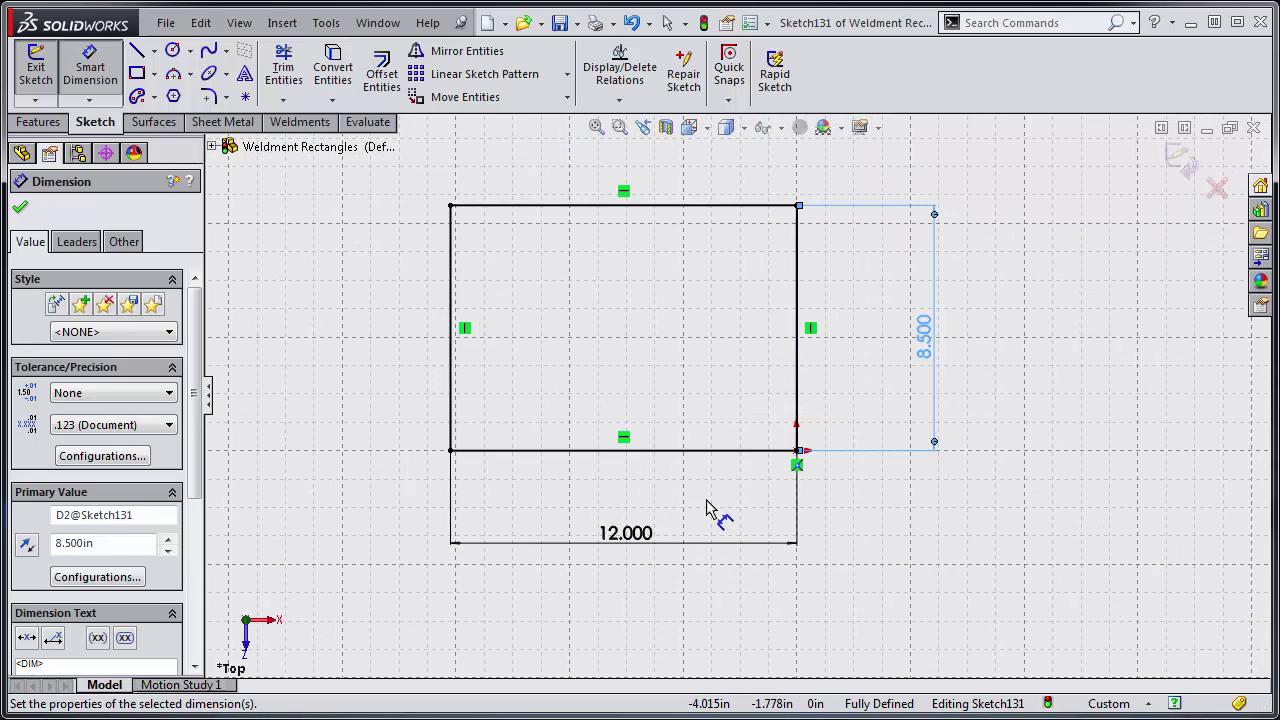
{"action": "left_click", "coordinate": [1178, 157]}
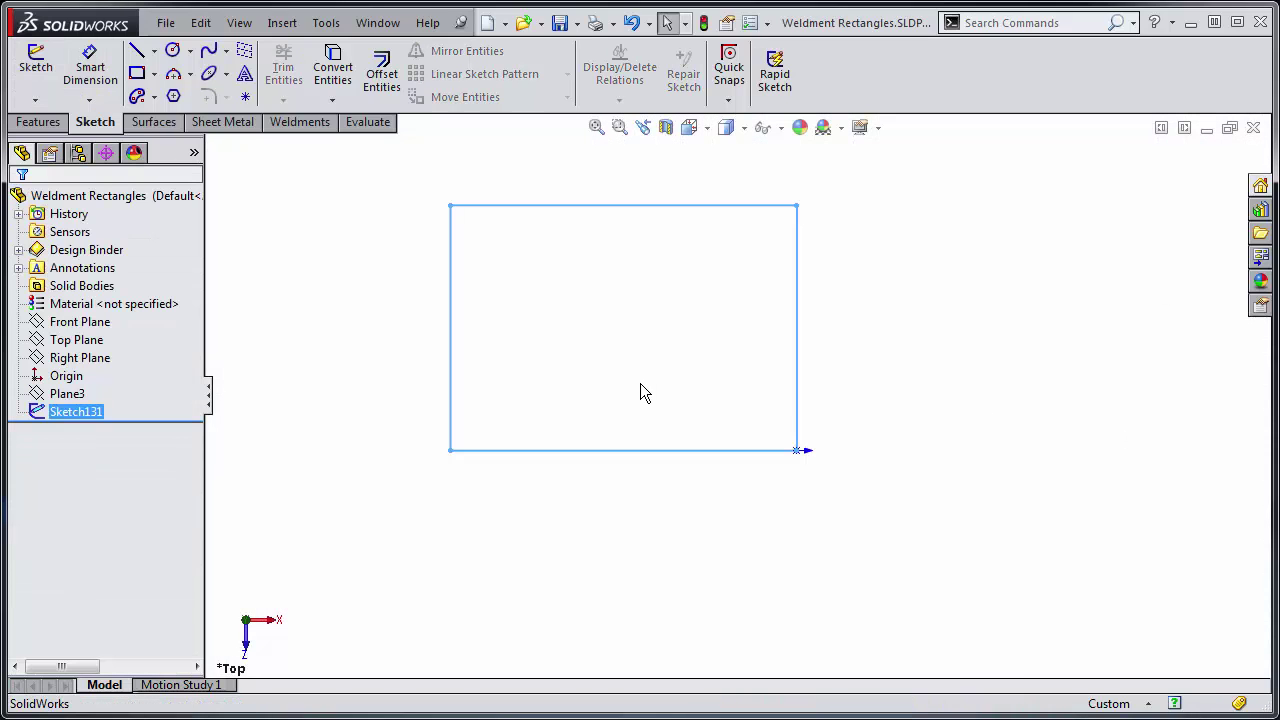
Step: Start a sketch on Plane3 and view it Normal To
{"action": "left_click", "coordinate": [428, 386]}
{"action": "mouse_move", "coordinate": [428, 386]}
{"action": "middle_mouse_down"}
{"action": "mouse_move", "coordinate": [700, 523]}
{"action": "mouse_move", "coordinate": [674, 366]}
{"action": "mouse_move", "coordinate": [478, 522]}
{"action": "middle_mouse_up"}
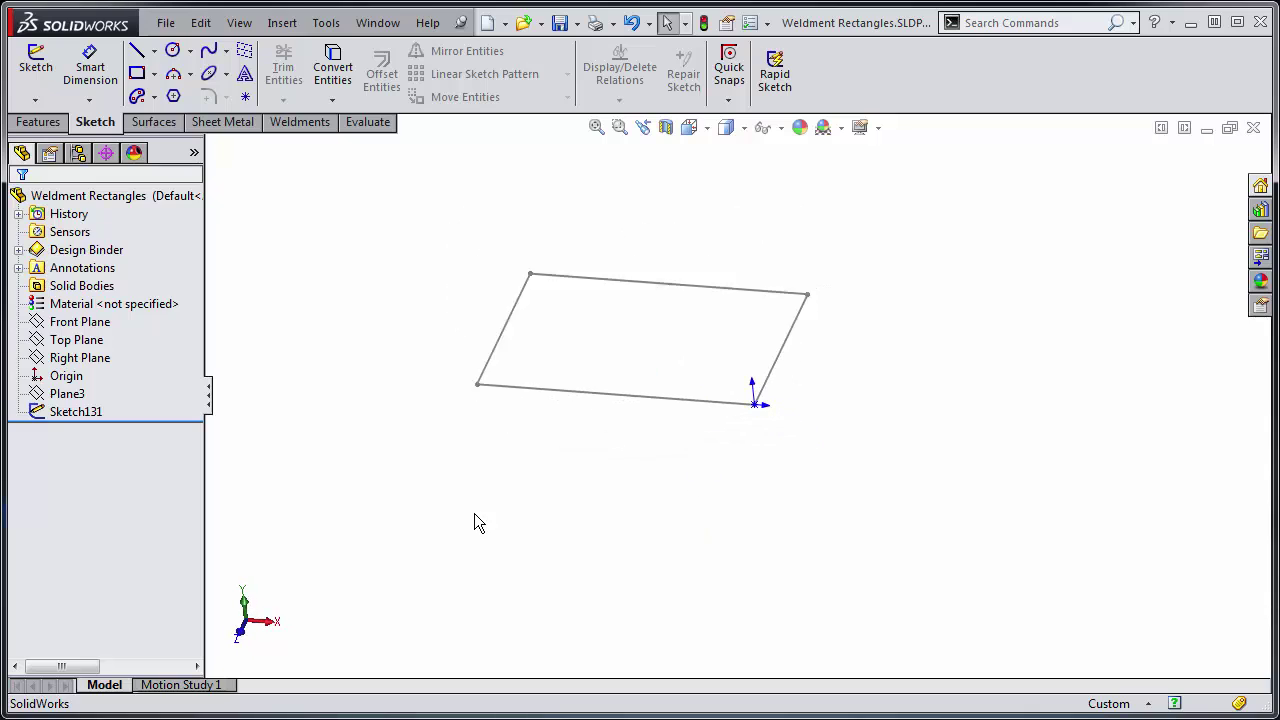
{"action": "left_click", "coordinate": [68, 393]}
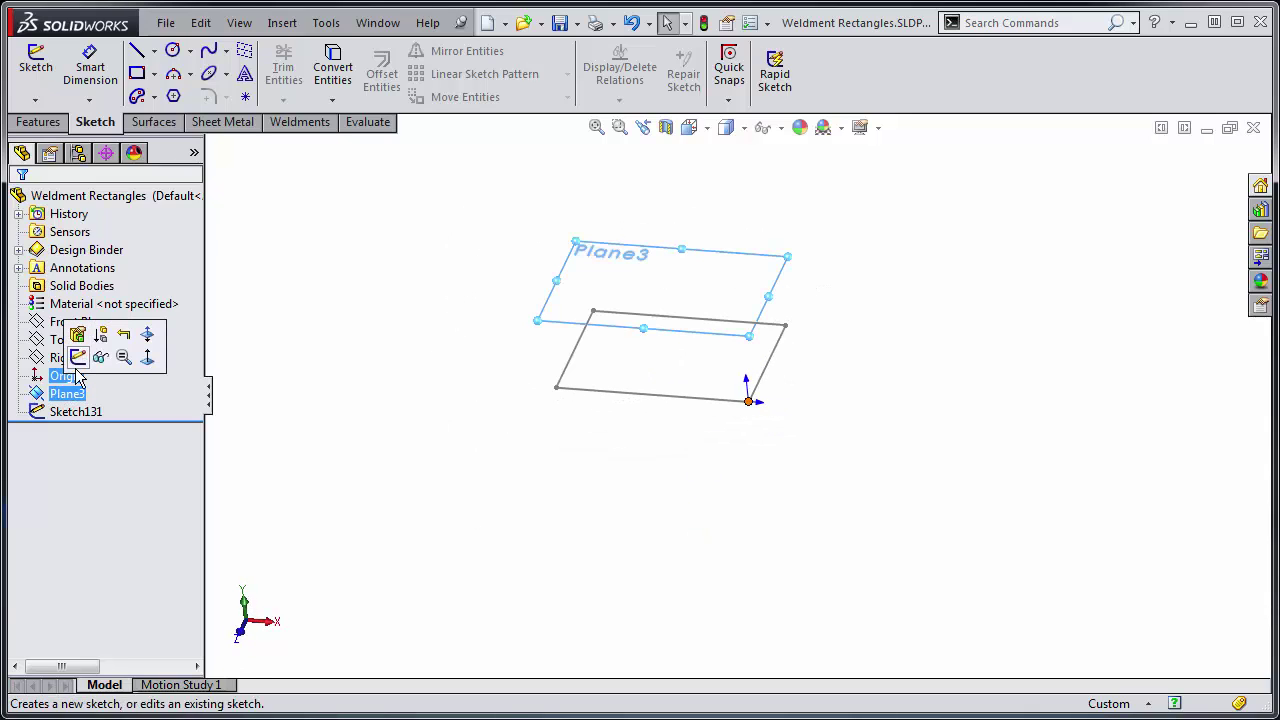
{"action": "left_click", "coordinate": [79, 357]}
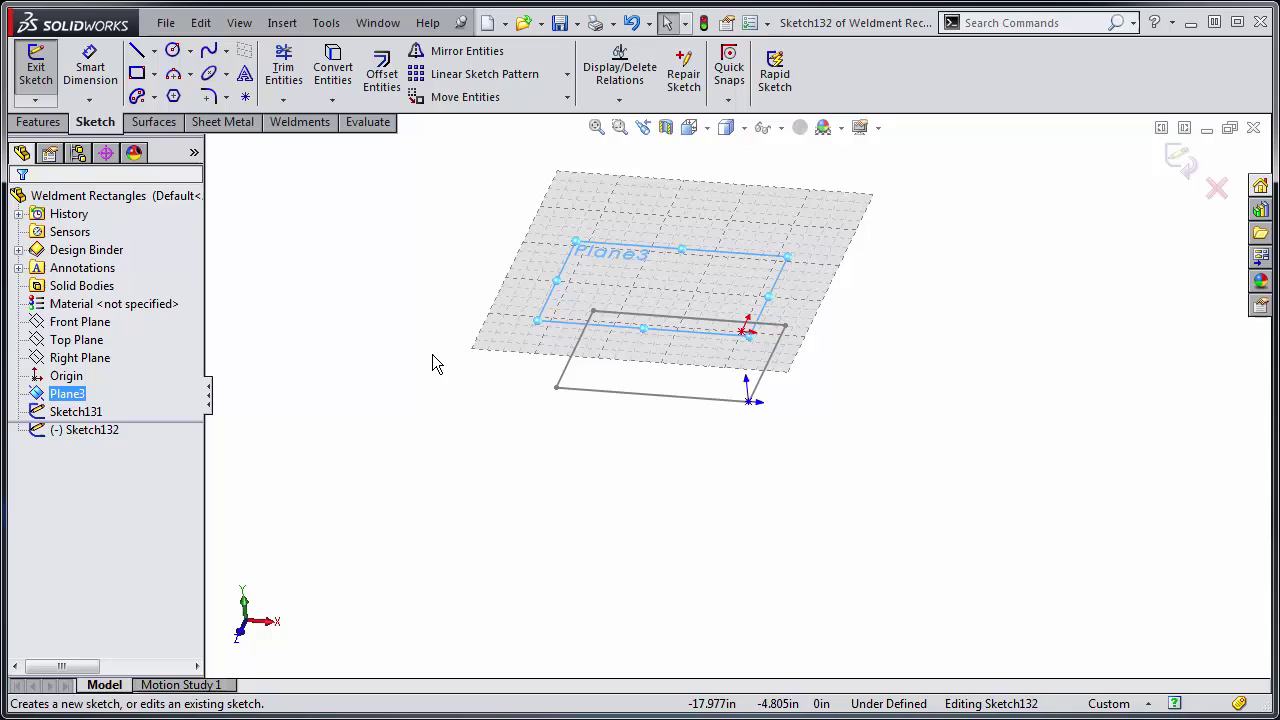
{"action": "key", "text": "space"}
{"action": "left_click", "coordinate": [604, 476]}
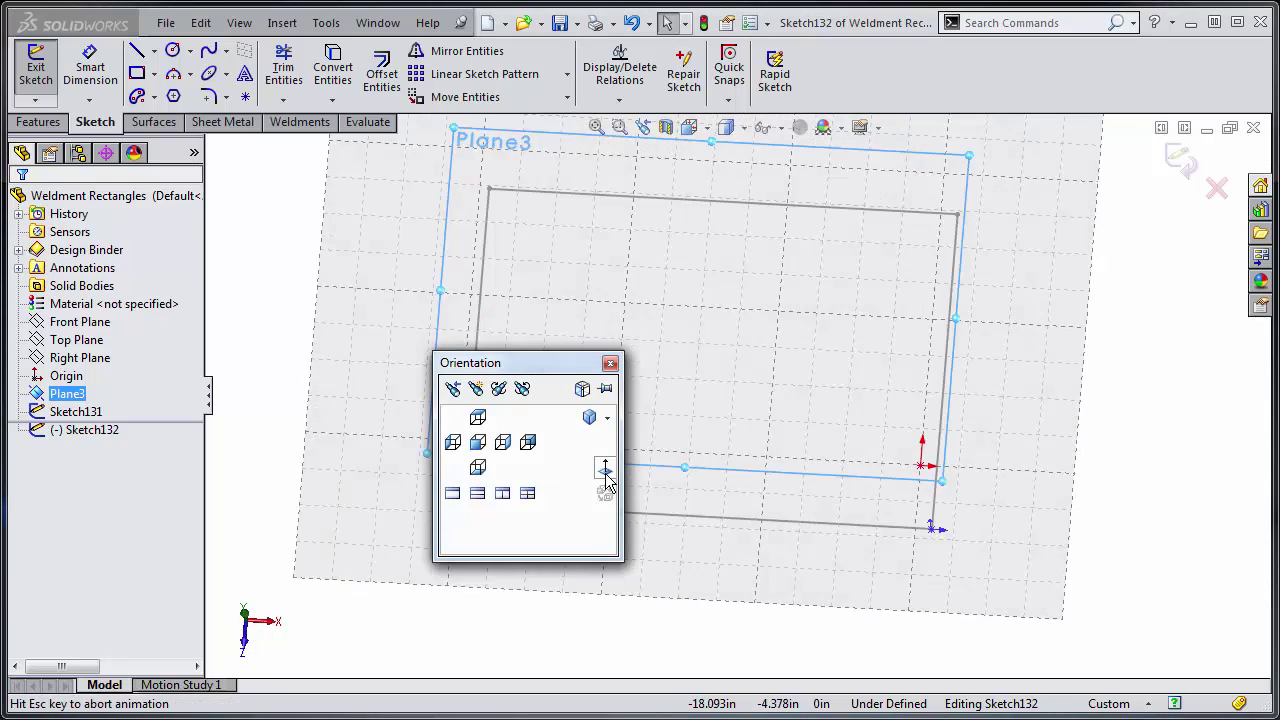
{"action": "left_click", "coordinate": [700, 323]}
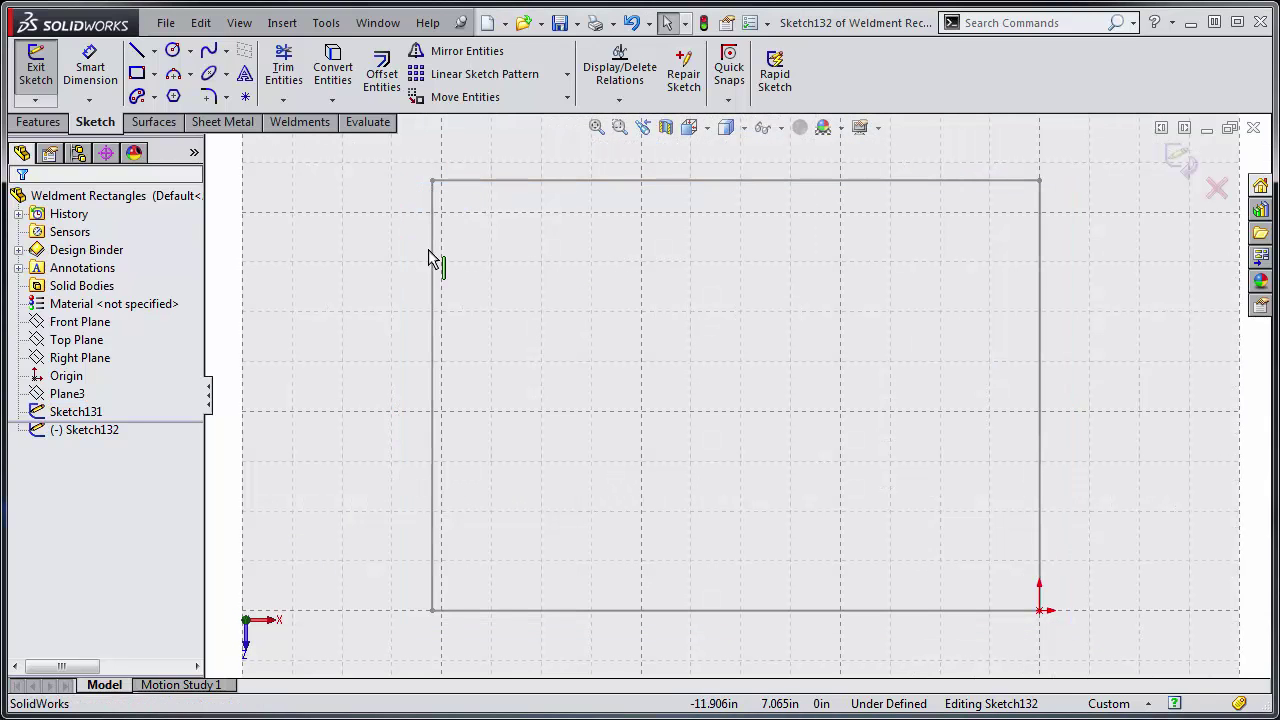
Step: Draw a corner rectangle over the lower rectangle's corners and close Sketch132
{"action": "left_click", "coordinate": [137, 73]}
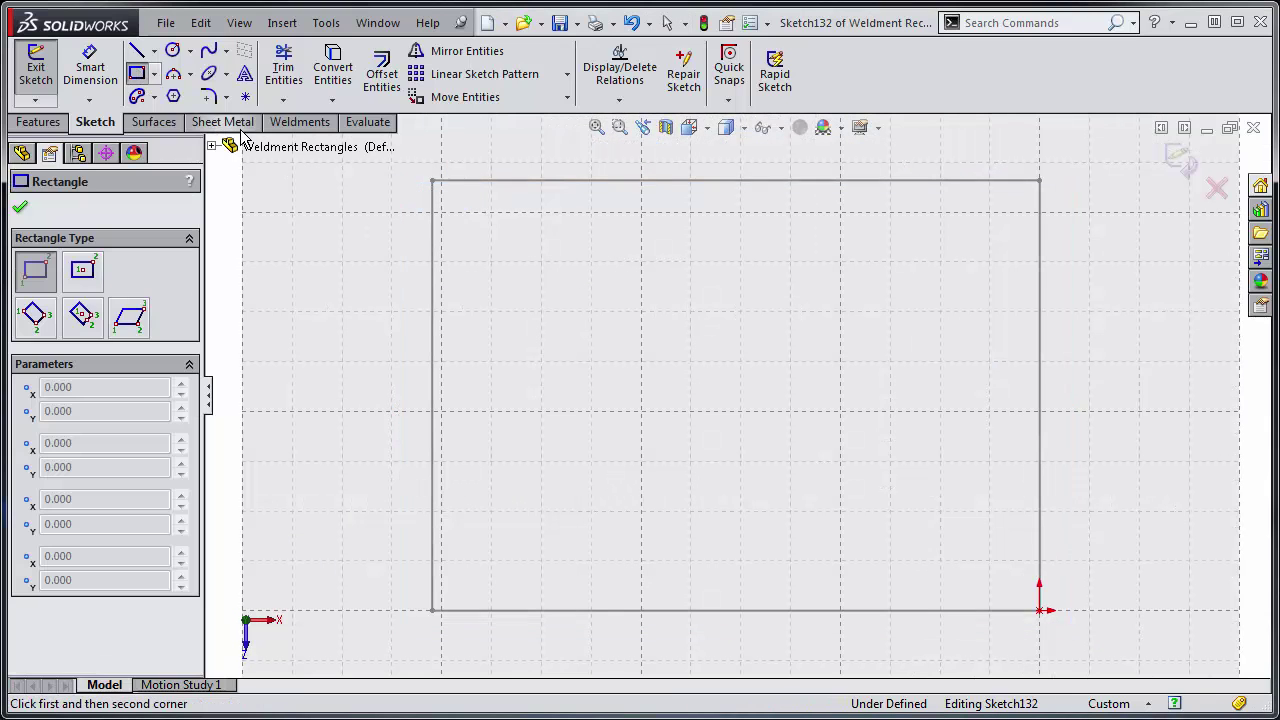
{"action": "left_click", "coordinate": [432, 181]}
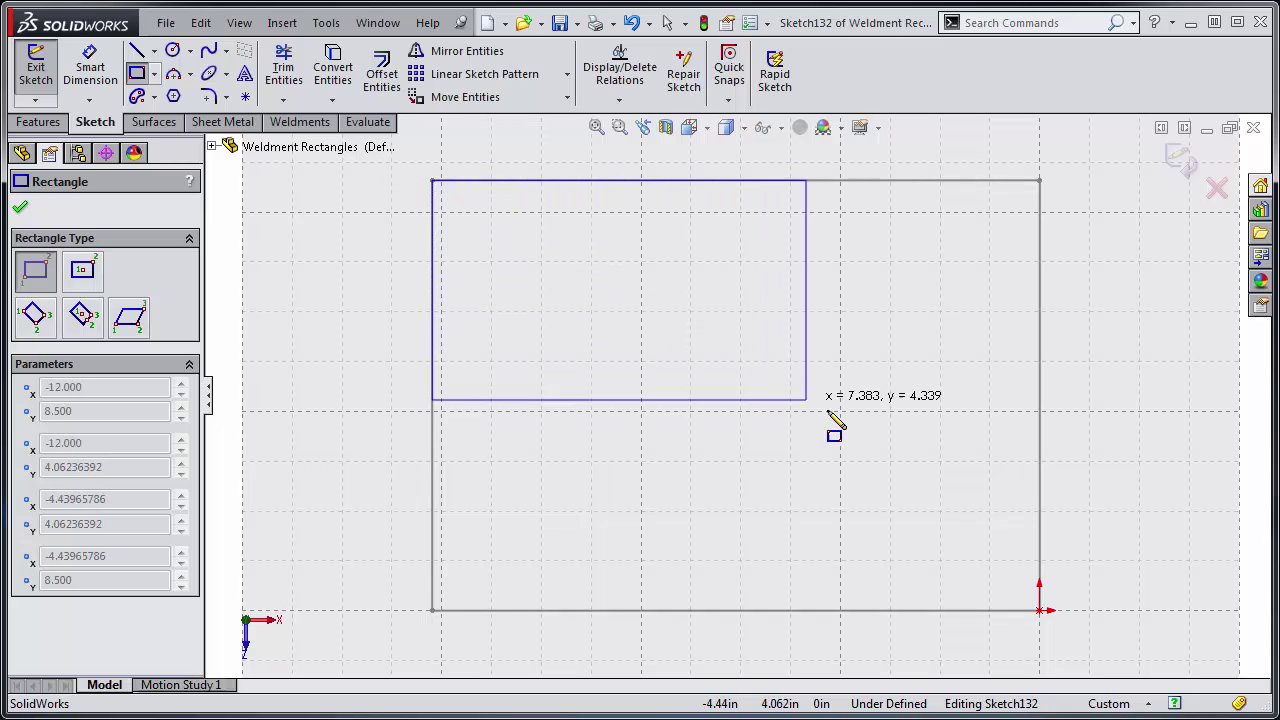
{"action": "left_click", "coordinate": [1039, 610]}
{"action": "key", "text": "Escape"}
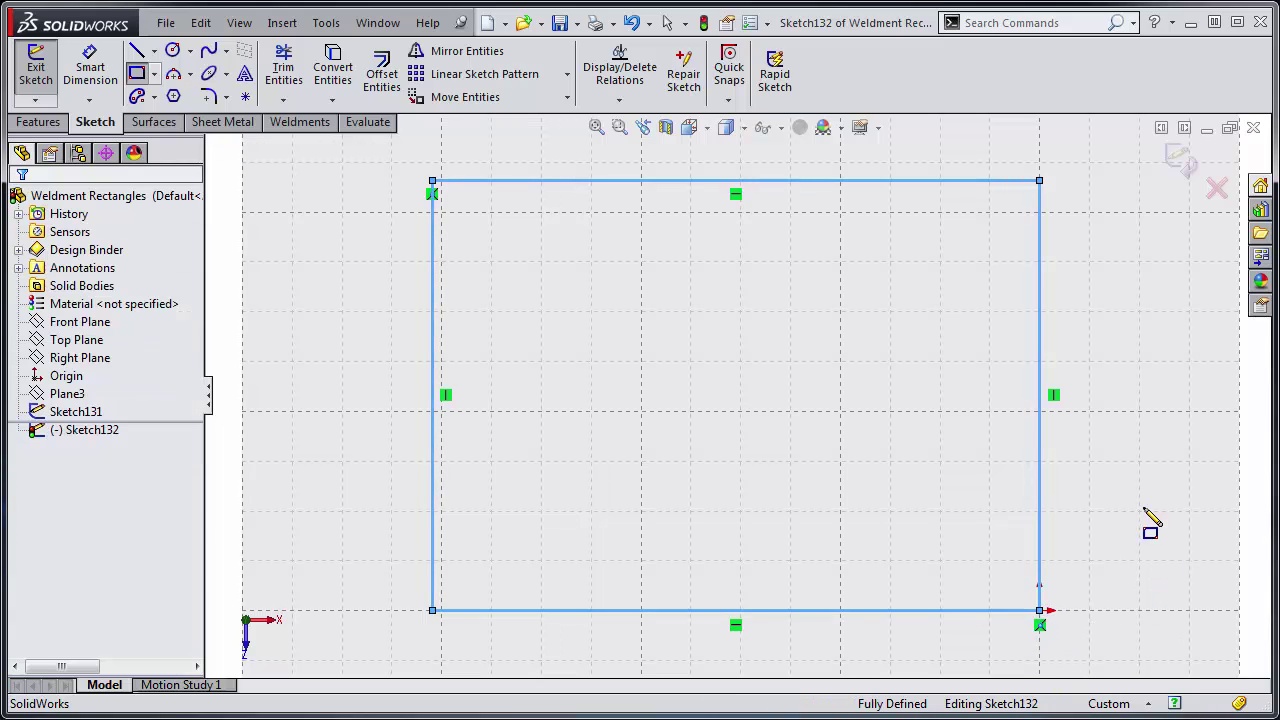
{"action": "left_click", "coordinate": [1178, 160]}
{"action": "mouse_move", "coordinate": [847, 440]}
{"action": "middle_mouse_down"}
{"action": "mouse_move", "coordinate": [880, 457]}
{"action": "mouse_move", "coordinate": [846, 337]}
{"action": "mouse_move", "coordinate": [776, 550]}
{"action": "middle_mouse_up"}
Step: Frame the lower rectangle's front, left, back and right lines with 20 x 20 x 3 angle iron
{"action": "left_click", "coordinate": [763, 562]}
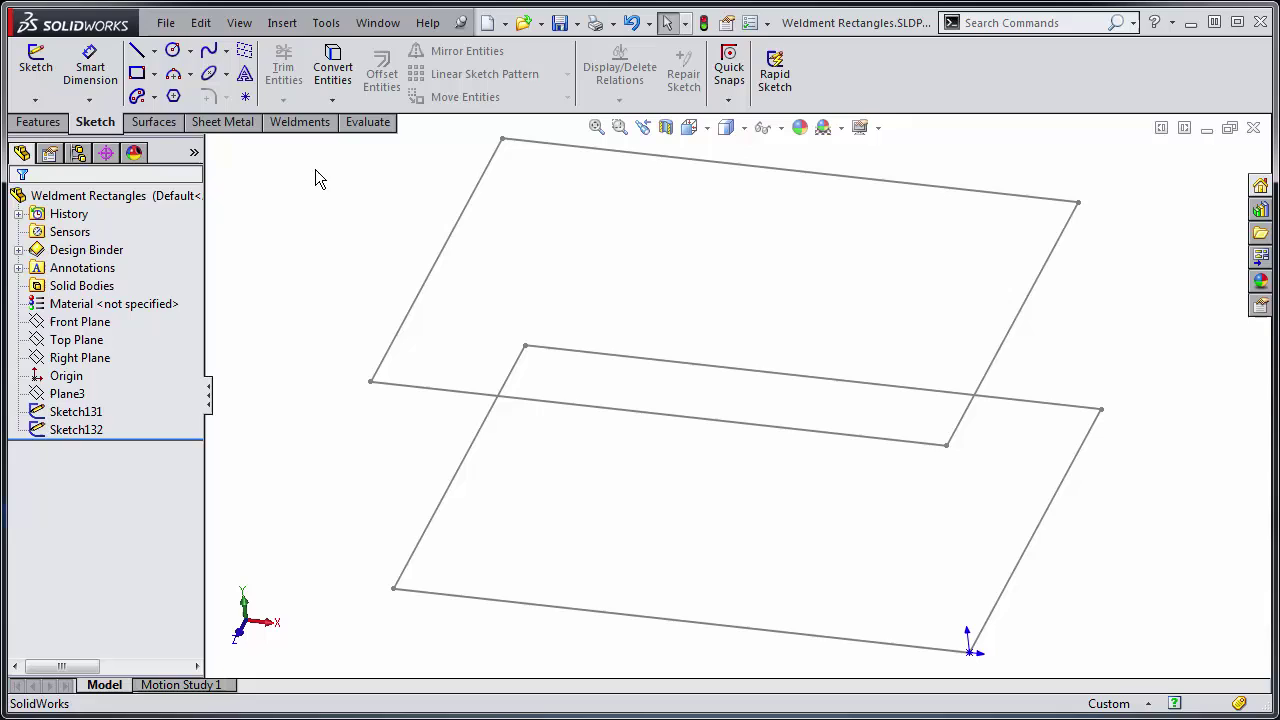
{"action": "left_click", "coordinate": [302, 123]}
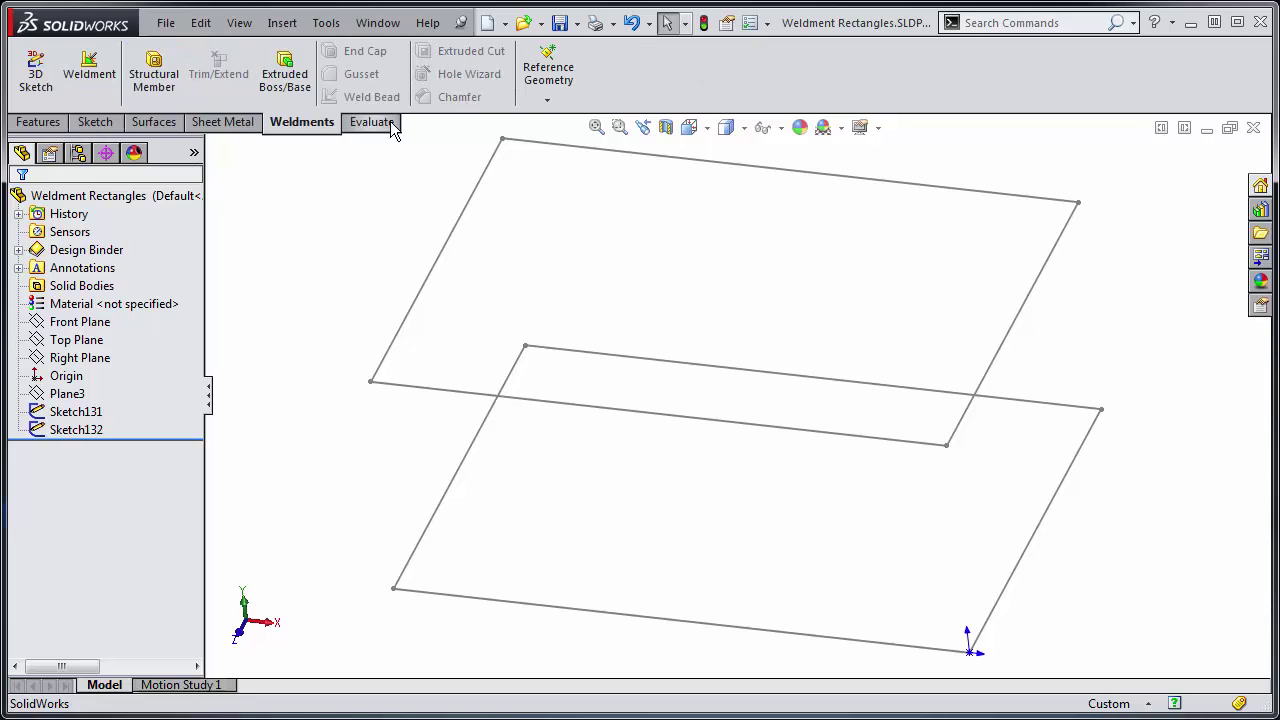
{"action": "left_click", "coordinate": [153, 85]}
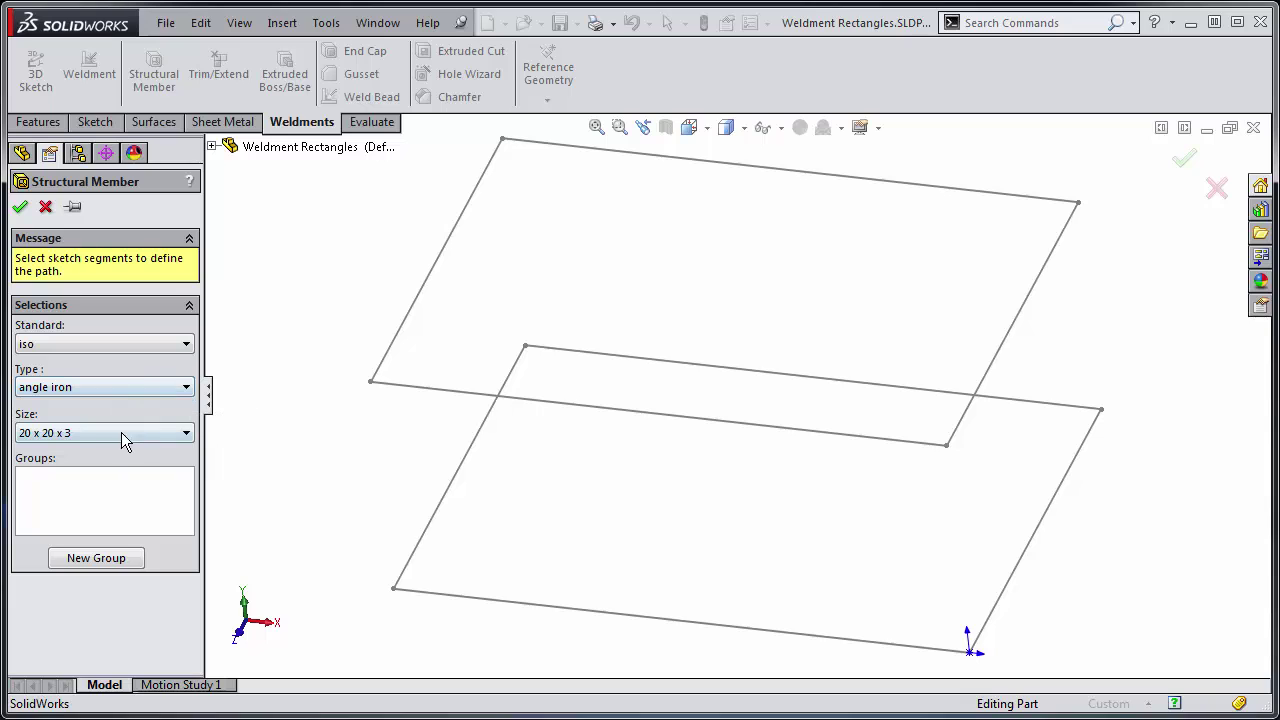
{"action": "left_click", "coordinate": [930, 652]}
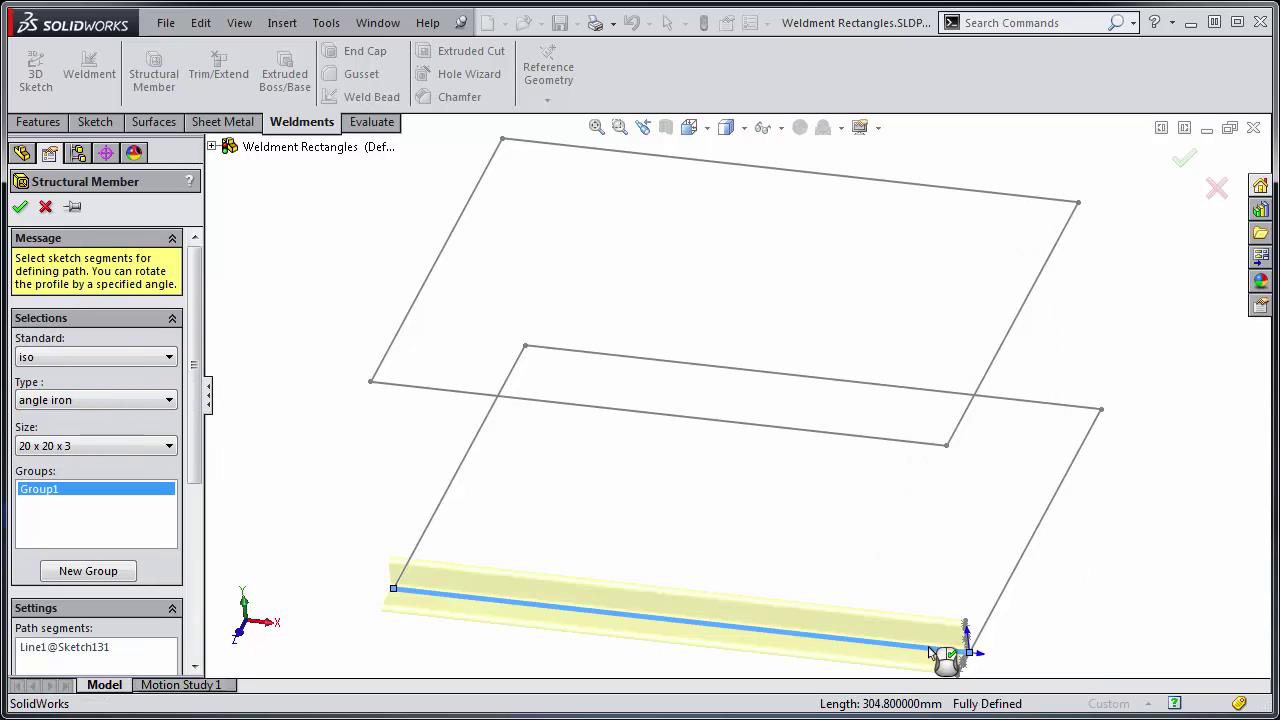
{"action": "scroll", "coordinate": [930, 652], "scroll_direction": "up", "scroll_amount": 1}
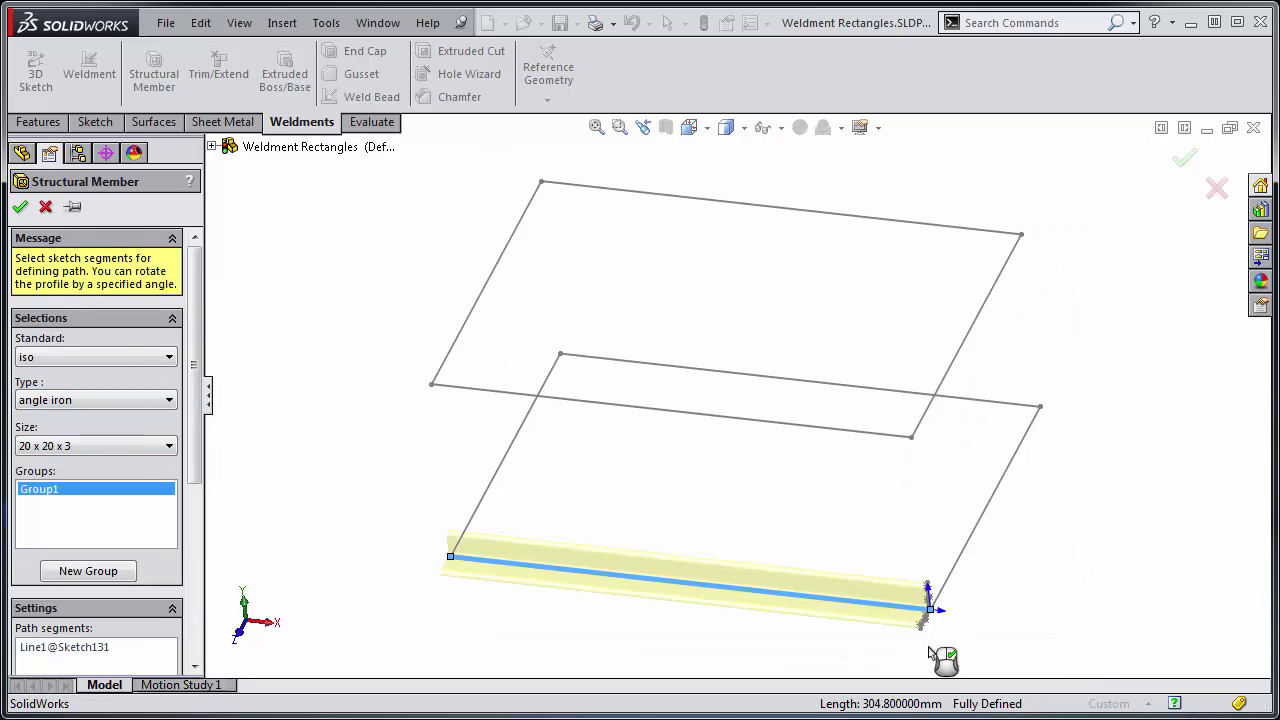
{"action": "left_click", "coordinate": [486, 497]}
{"action": "left_click", "coordinate": [640, 372]}
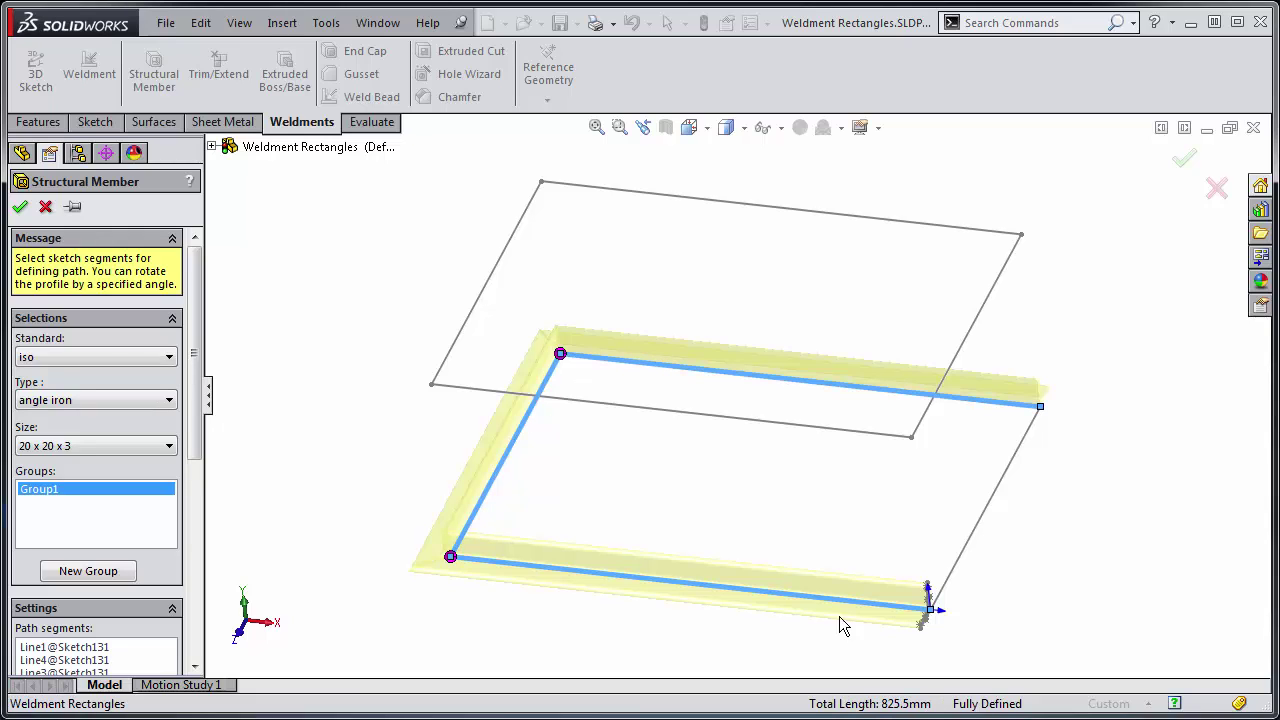
{"action": "left_click", "coordinate": [976, 540]}
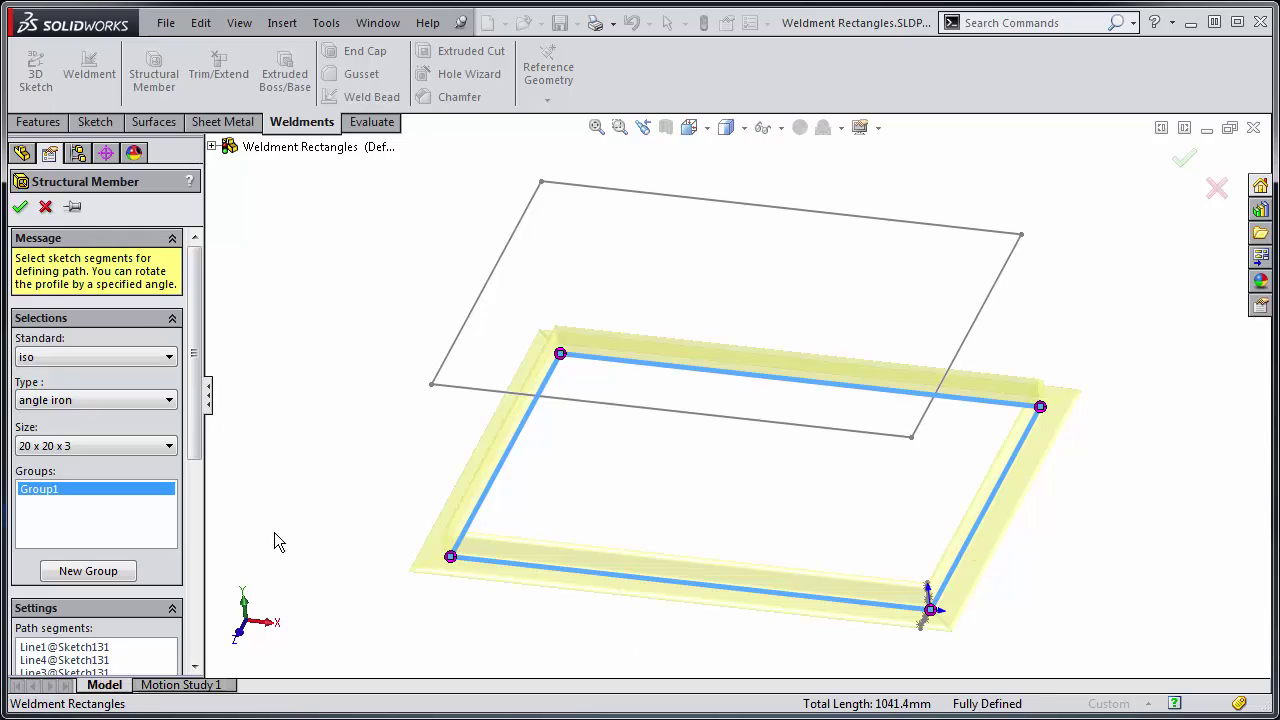
{"action": "scroll", "coordinate": [147, 621], "scroll_direction": "down", "scroll_amount": 8}
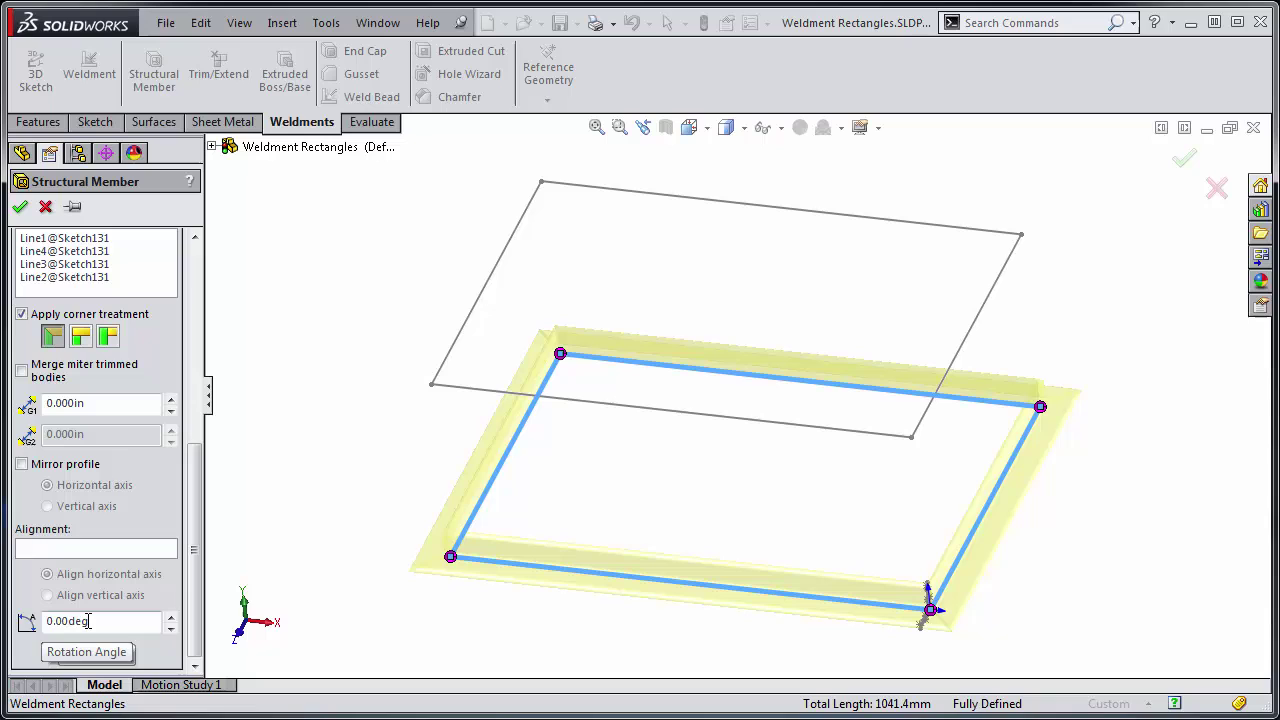
{"action": "left_click", "coordinate": [20, 207]}
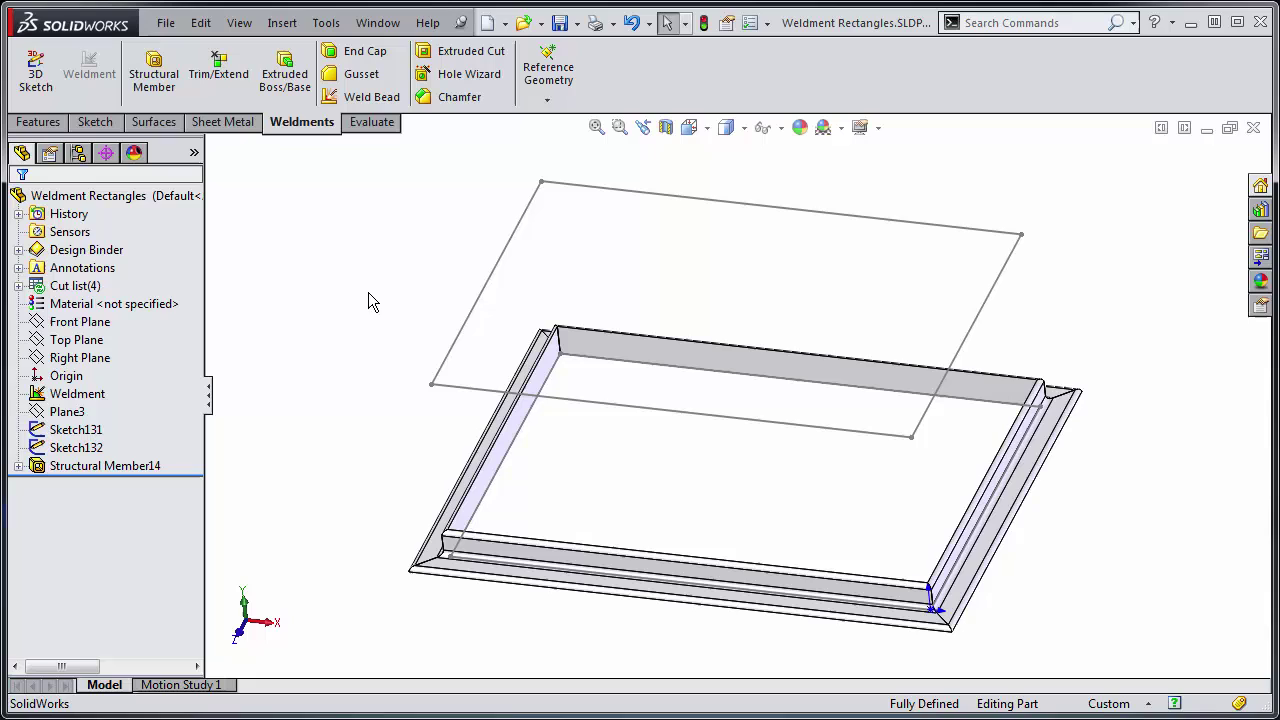
Step: Create Structural Member15 along the upper rectangle's front, left, back and right lines
{"action": "left_click", "coordinate": [153, 68]}
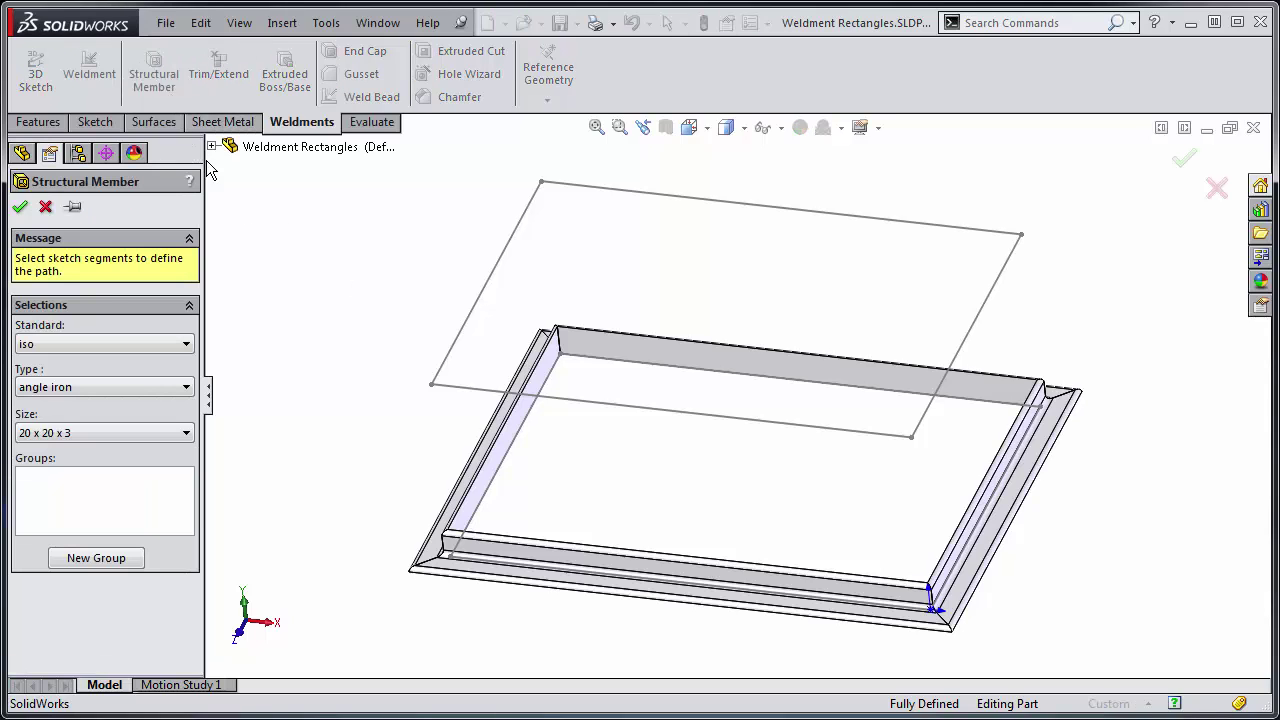
{"action": "left_click", "coordinate": [832, 436]}
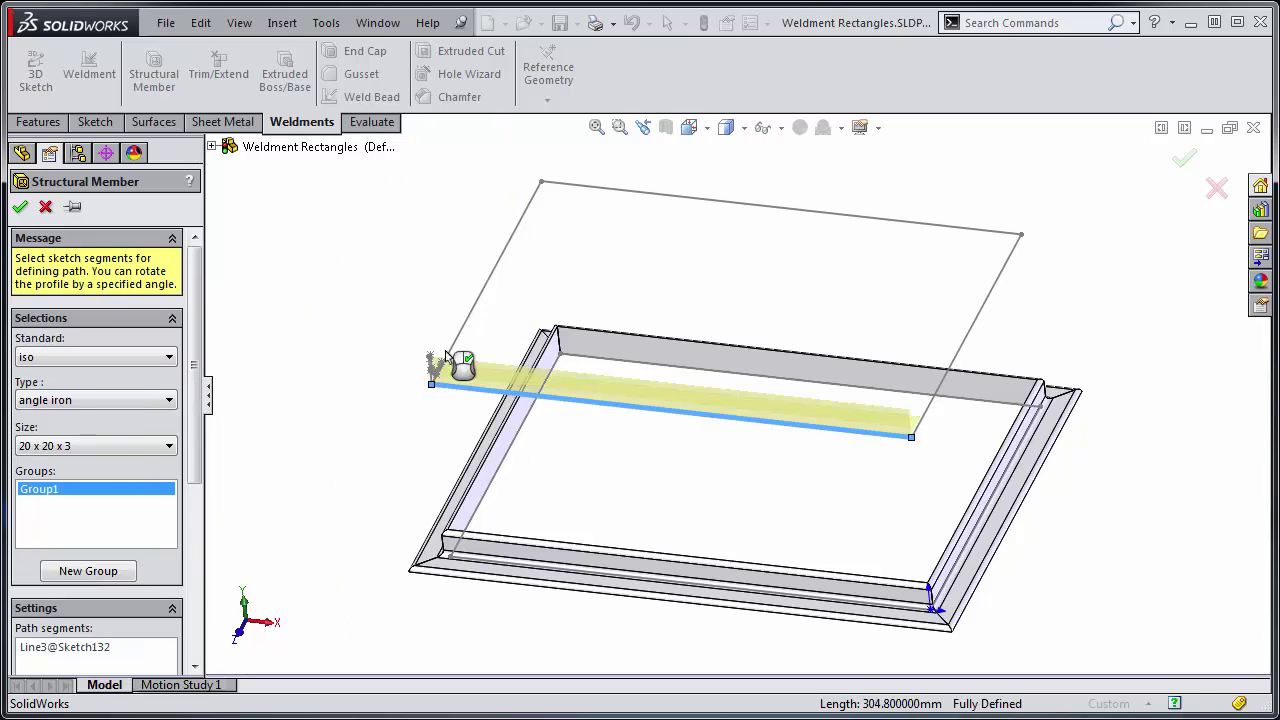
{"action": "left_click", "coordinate": [460, 335]}
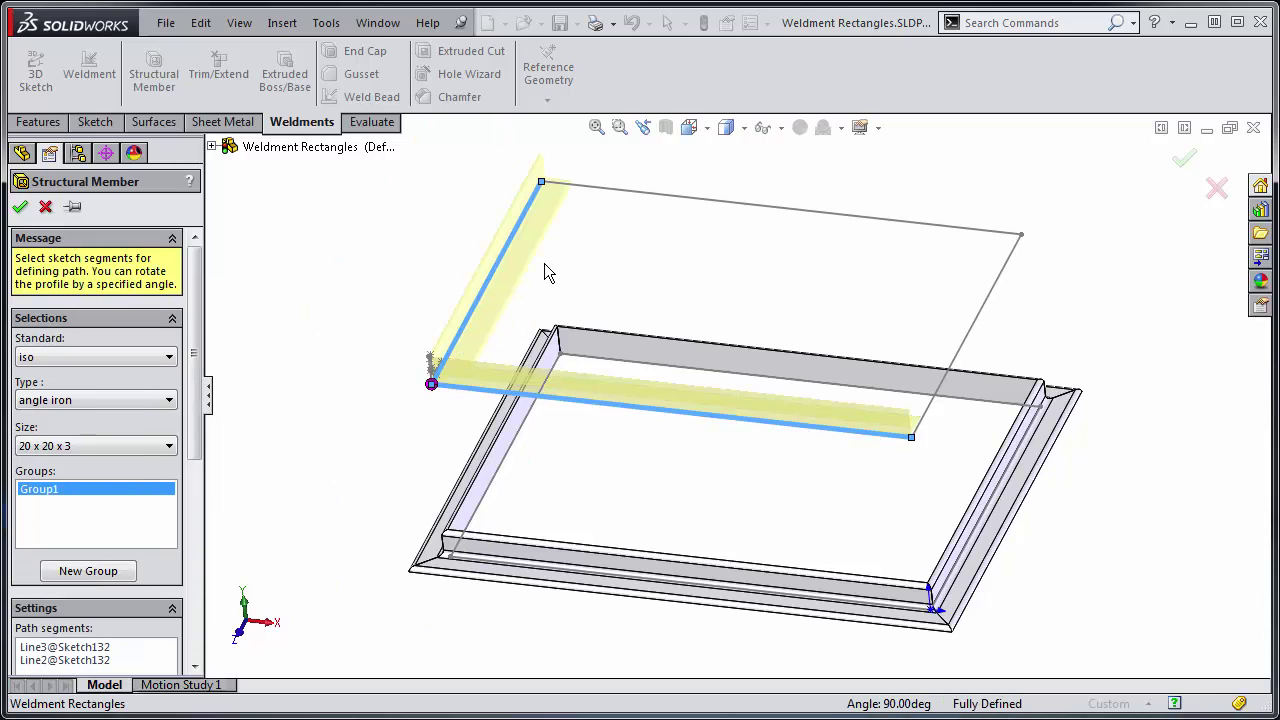
{"action": "left_click", "coordinate": [650, 198]}
{"action": "left_click", "coordinate": [998, 283]}
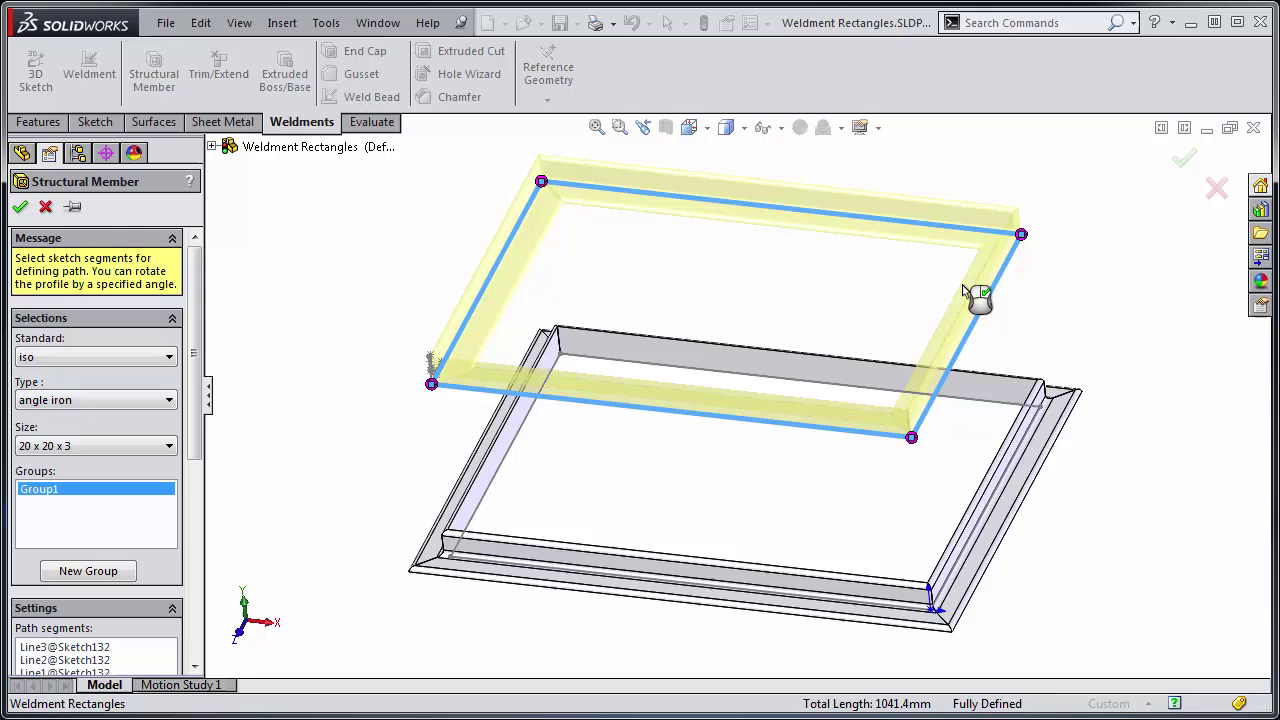
{"action": "left_click_drag", "start_coordinate": [200, 320], "coordinate": [200, 515]}
{"action": "scroll", "coordinate": [519, 366], "scroll_direction": "down", "scroll_amount": 3}
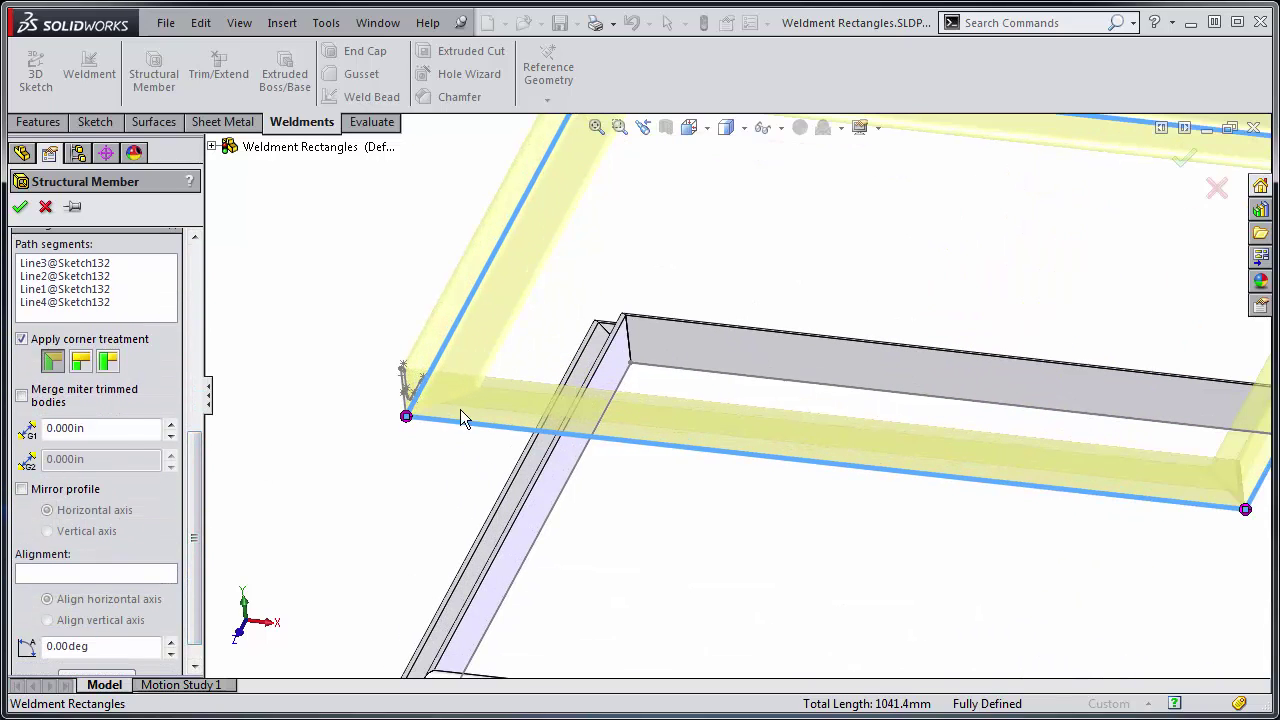
{"action": "scroll", "coordinate": [191, 550], "scroll_direction": "down", "scroll_amount": 1}
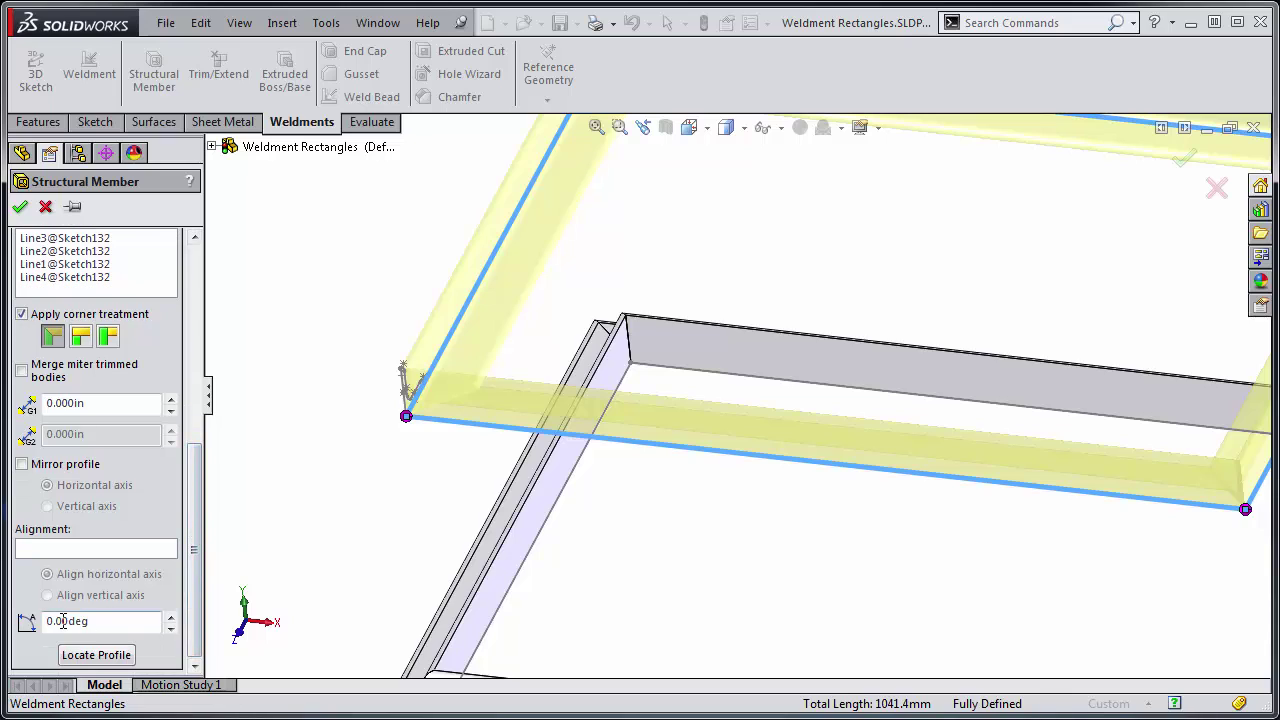
{"action": "left_click", "coordinate": [21, 208]}
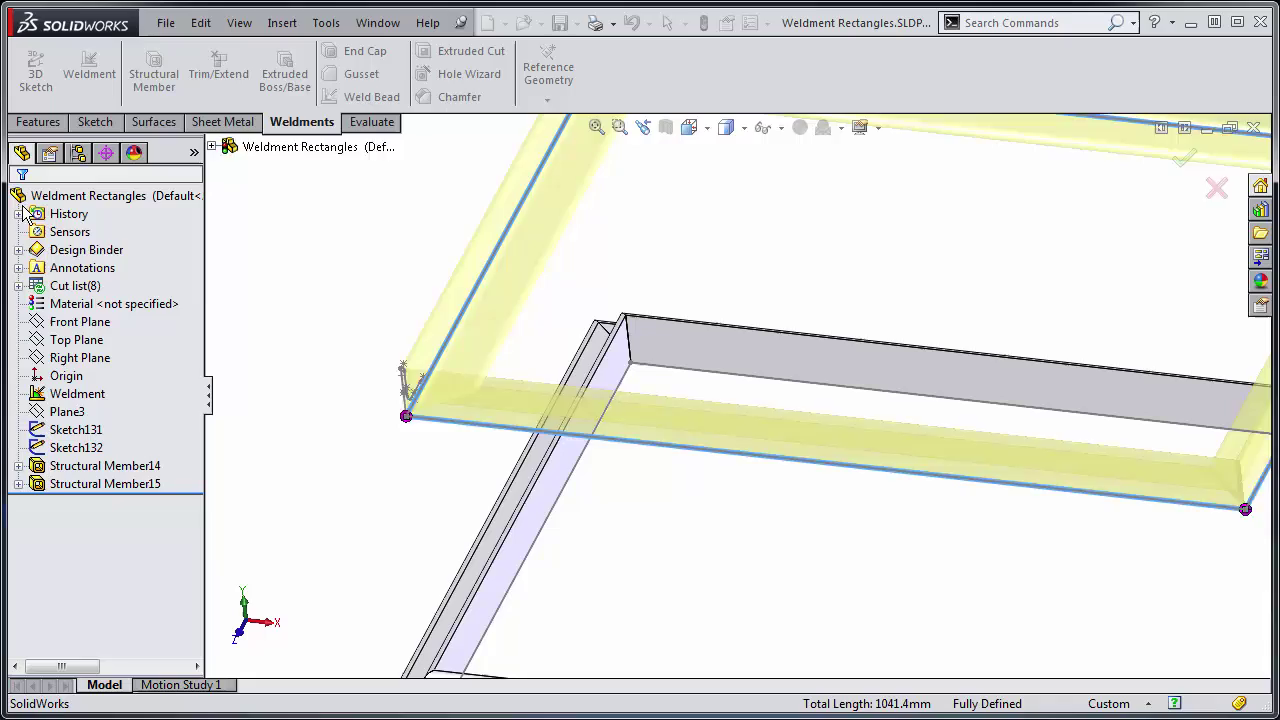
{"action": "scroll", "coordinate": [883, 322], "scroll_direction": "up", "scroll_amount": 3}
{"action": "middle_click_drag", "start_coordinate": [883, 322], "coordinate": [854, 325]}
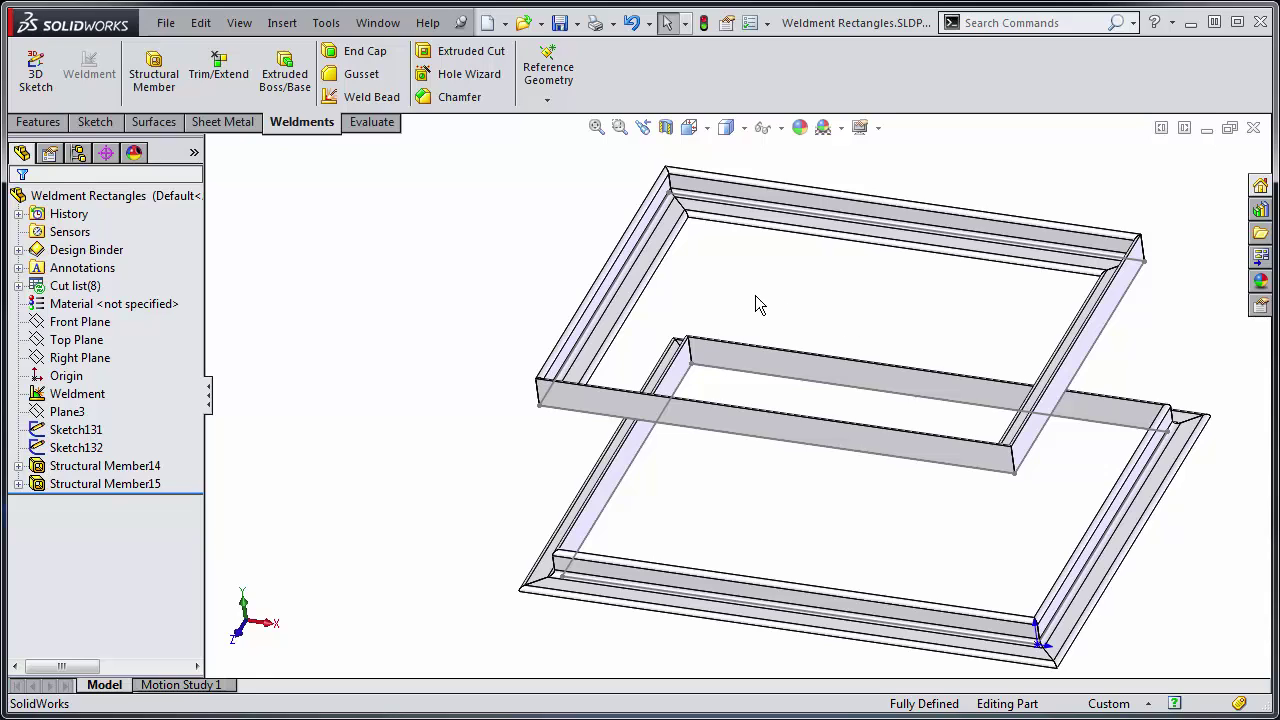
{"action": "left_click", "coordinate": [150, 468]}
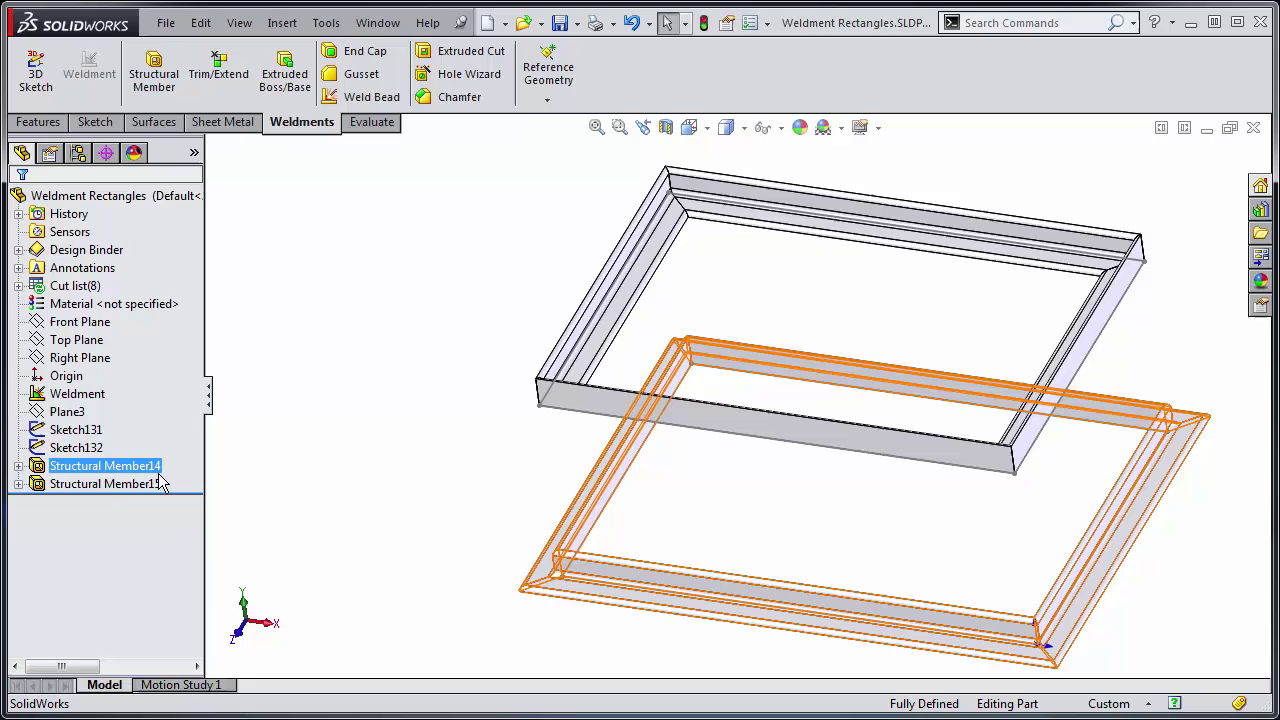
{"action": "left_click", "coordinate": [94, 486], "text": "ctrl"}
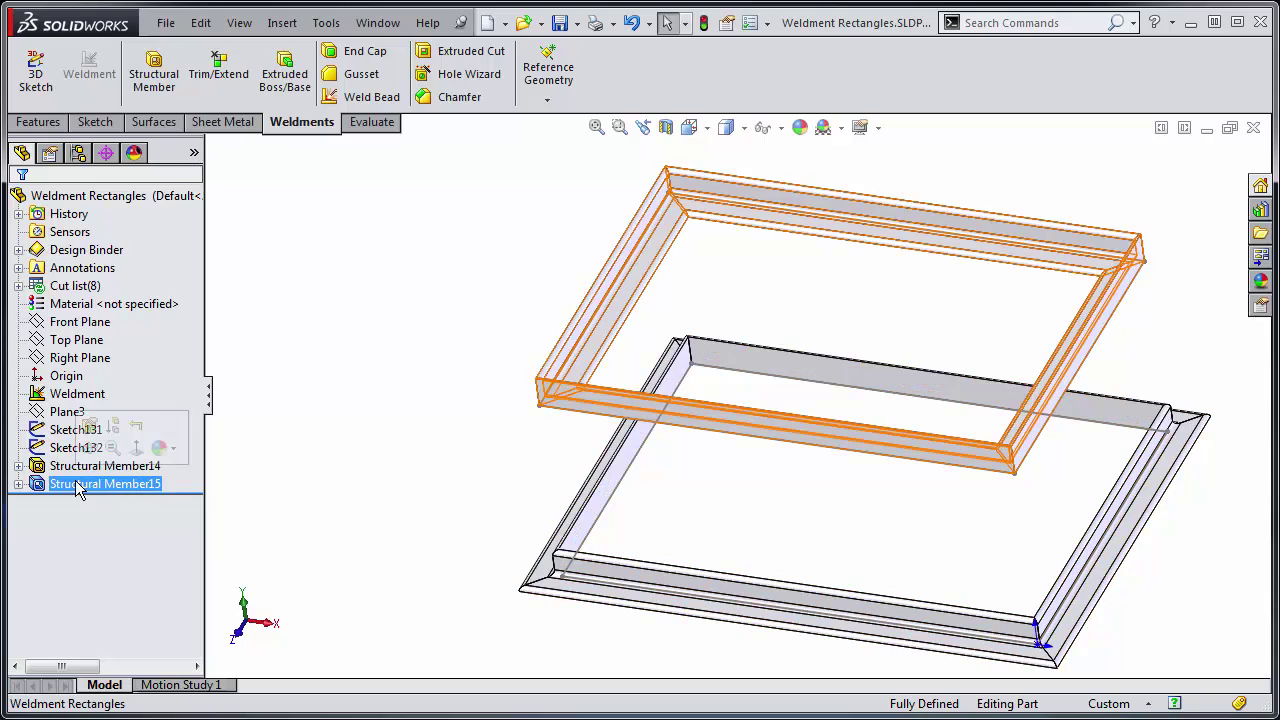
{"action": "left_click", "coordinate": [89, 428]}
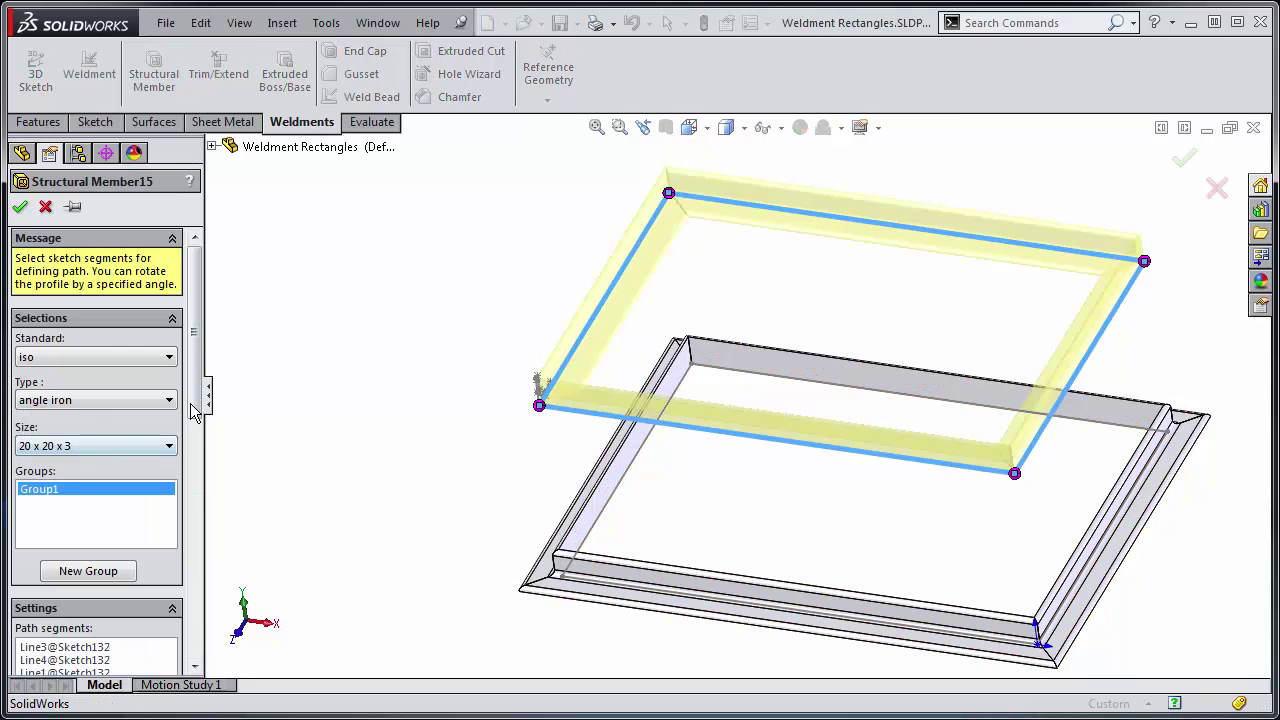
{"action": "scroll", "coordinate": [193, 412], "scroll_direction": "down", "scroll_amount": 10}
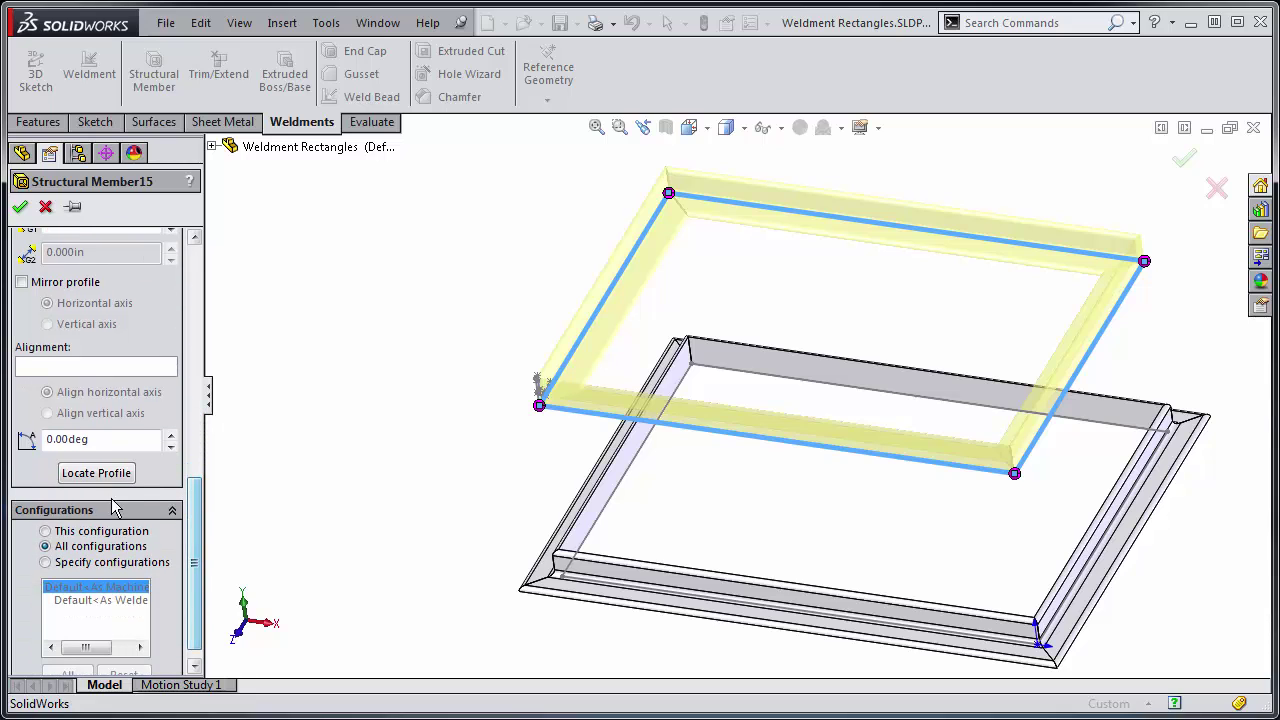
{"action": "left_click", "coordinate": [99, 476]}
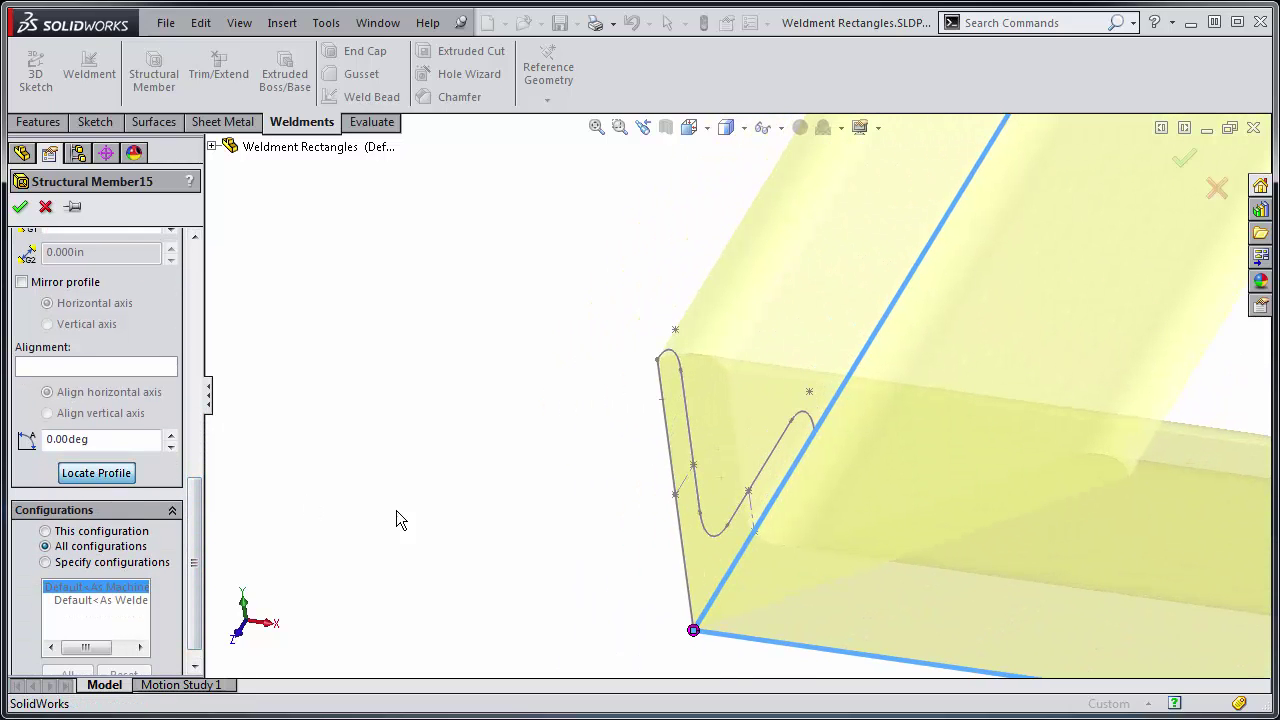
{"action": "middle_click_drag", "start_coordinate": [633, 556], "coordinate": [565, 503]}
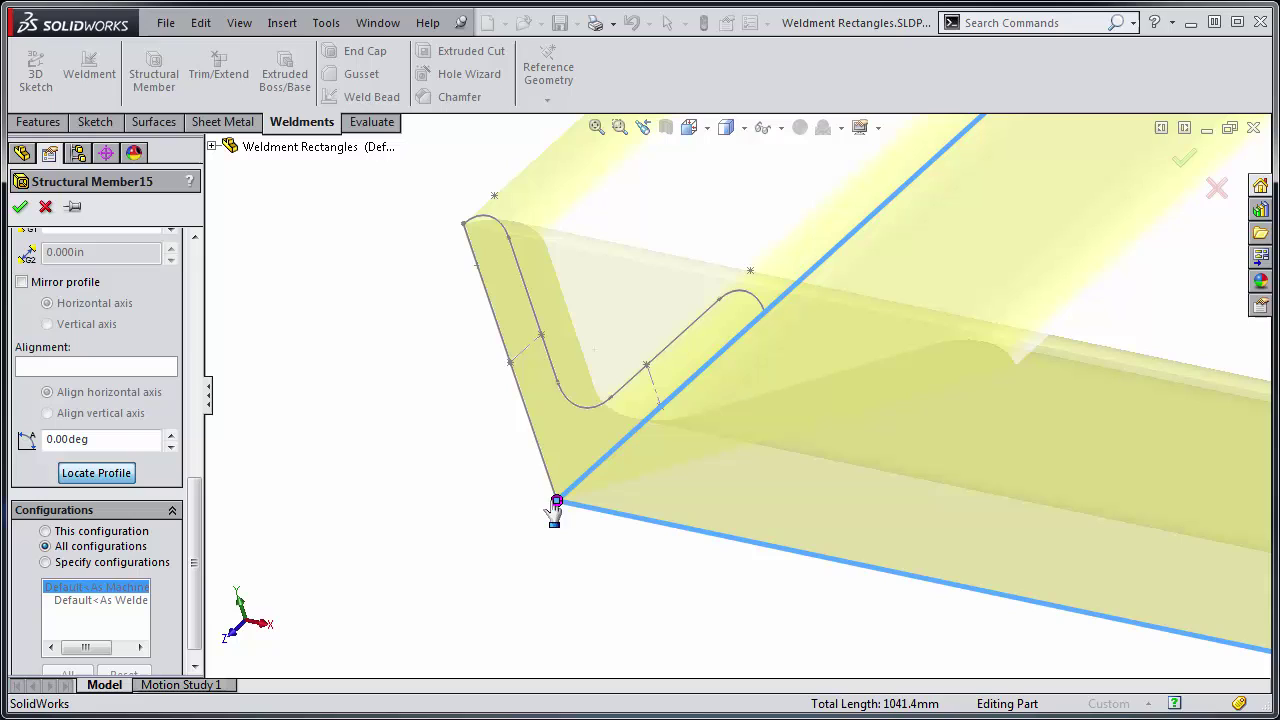
{"action": "scroll", "coordinate": [570, 505], "scroll_direction": "up", "scroll_amount": 1}
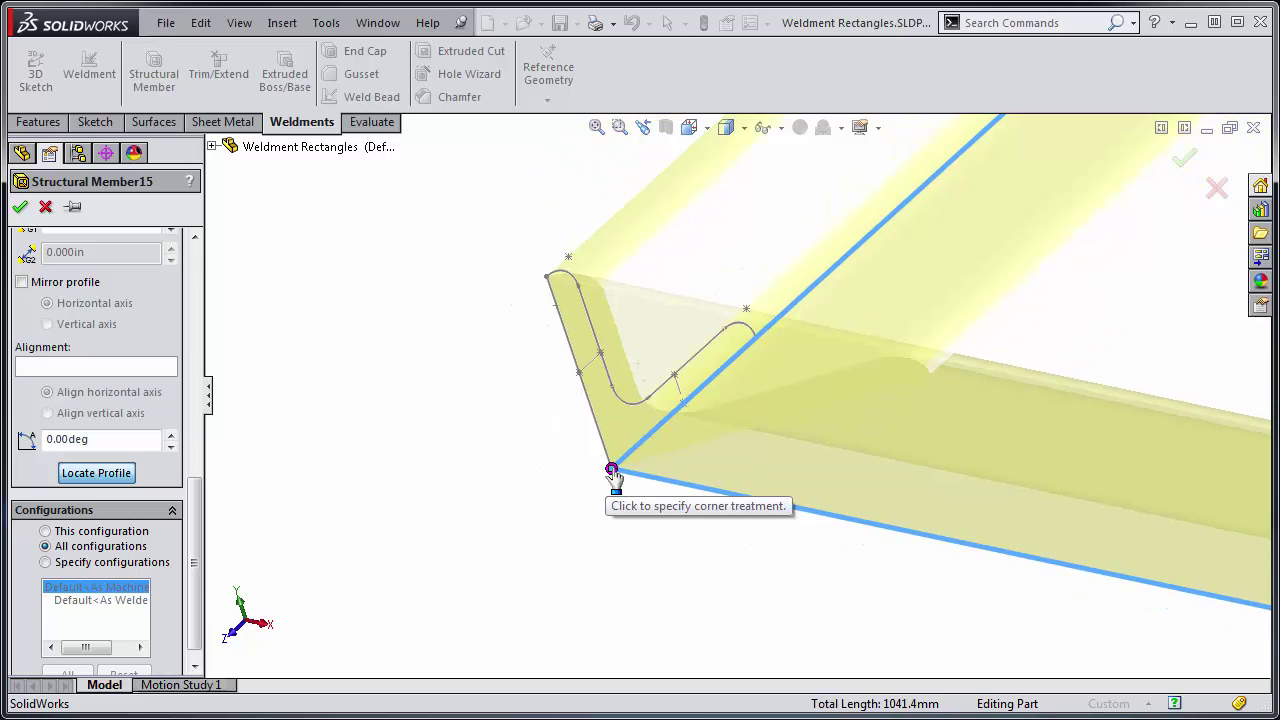
{"action": "scroll", "coordinate": [611, 480], "scroll_direction": "up", "scroll_amount": 2}
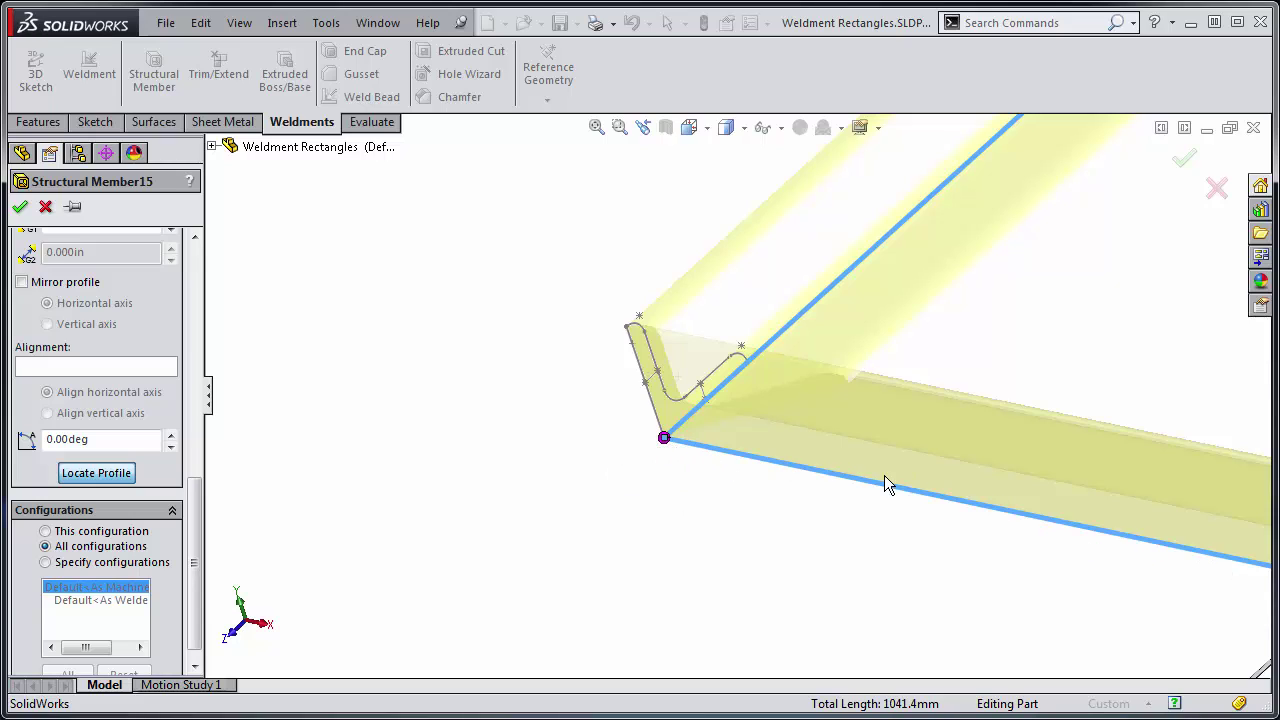
{"action": "left_click", "coordinate": [24, 207]}
{"action": "scroll", "coordinate": [618, 462], "scroll_direction": "up", "scroll_amount": 3}
{"action": "scroll", "coordinate": [618, 462], "scroll_direction": "up", "scroll_amount": 2}
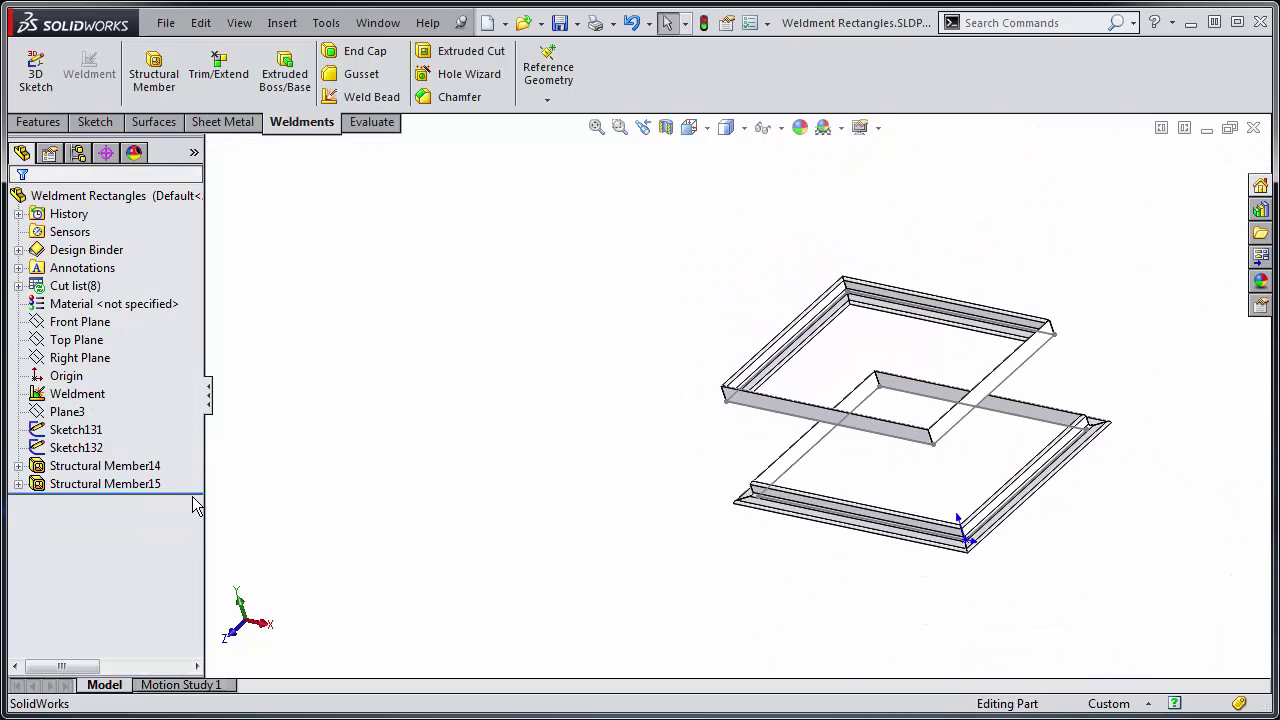
{"action": "left_click", "coordinate": [100, 466]}
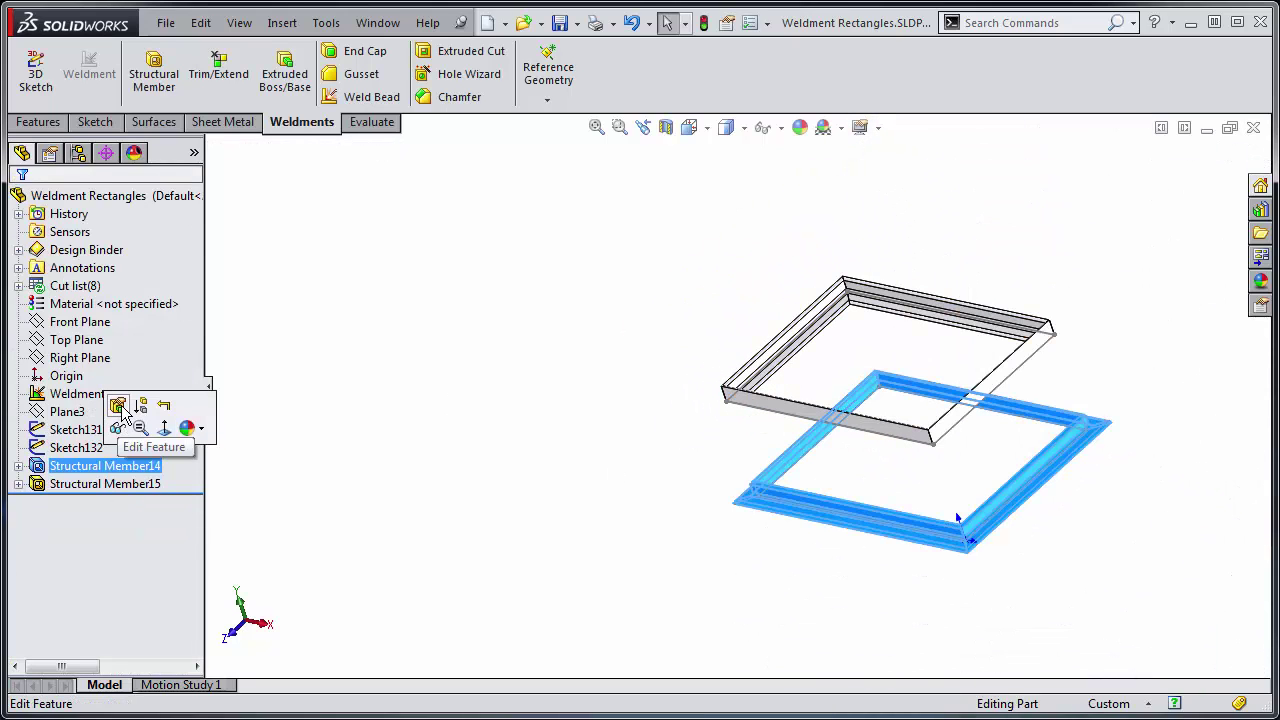
{"action": "left_click", "coordinate": [118, 407]}
{"action": "scroll", "coordinate": [187, 510], "scroll_direction": "down", "scroll_amount": 5}
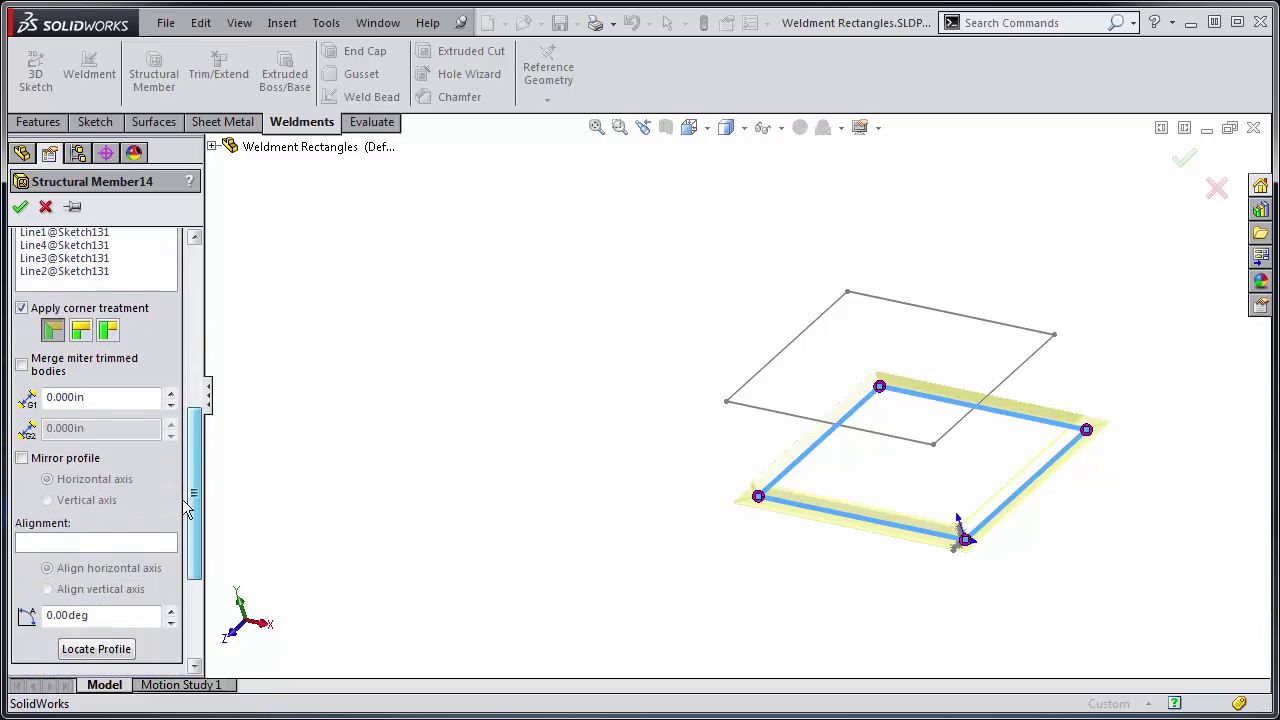
{"action": "scroll", "coordinate": [187, 510], "scroll_direction": "down", "scroll_amount": 3}
{"action": "left_click", "coordinate": [128, 509]}
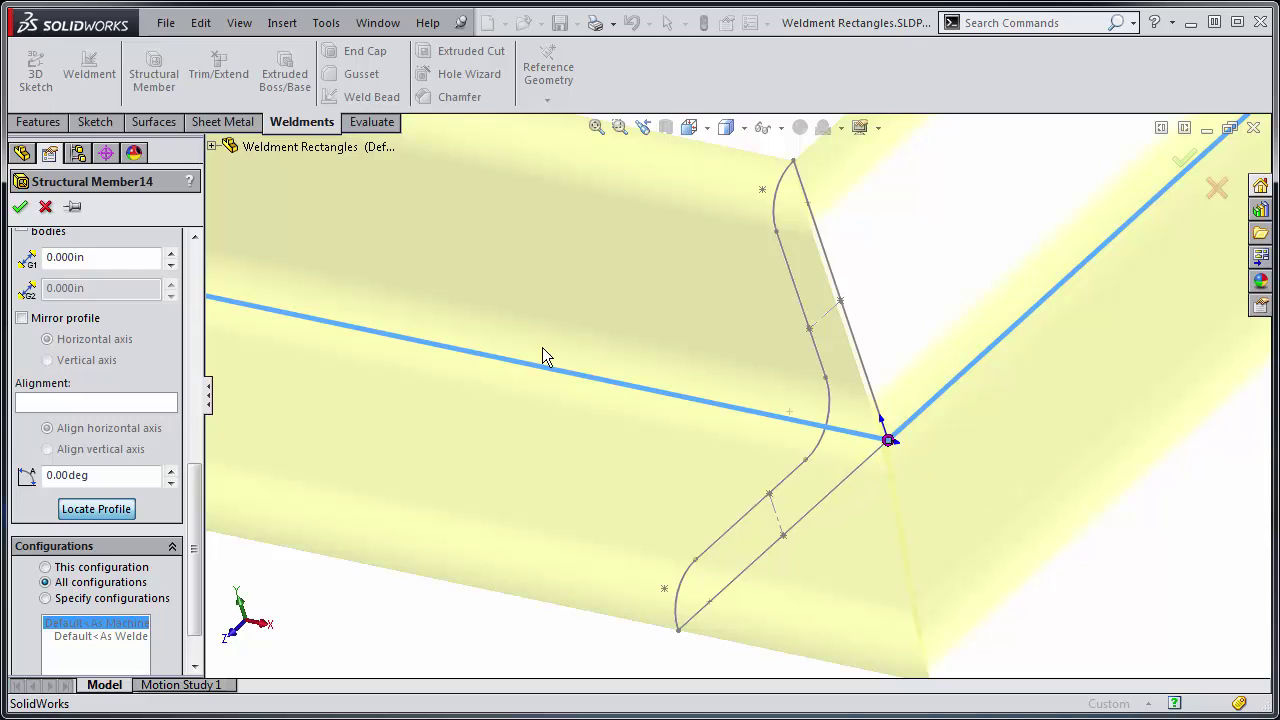
{"action": "left_click", "coordinate": [20, 208]}
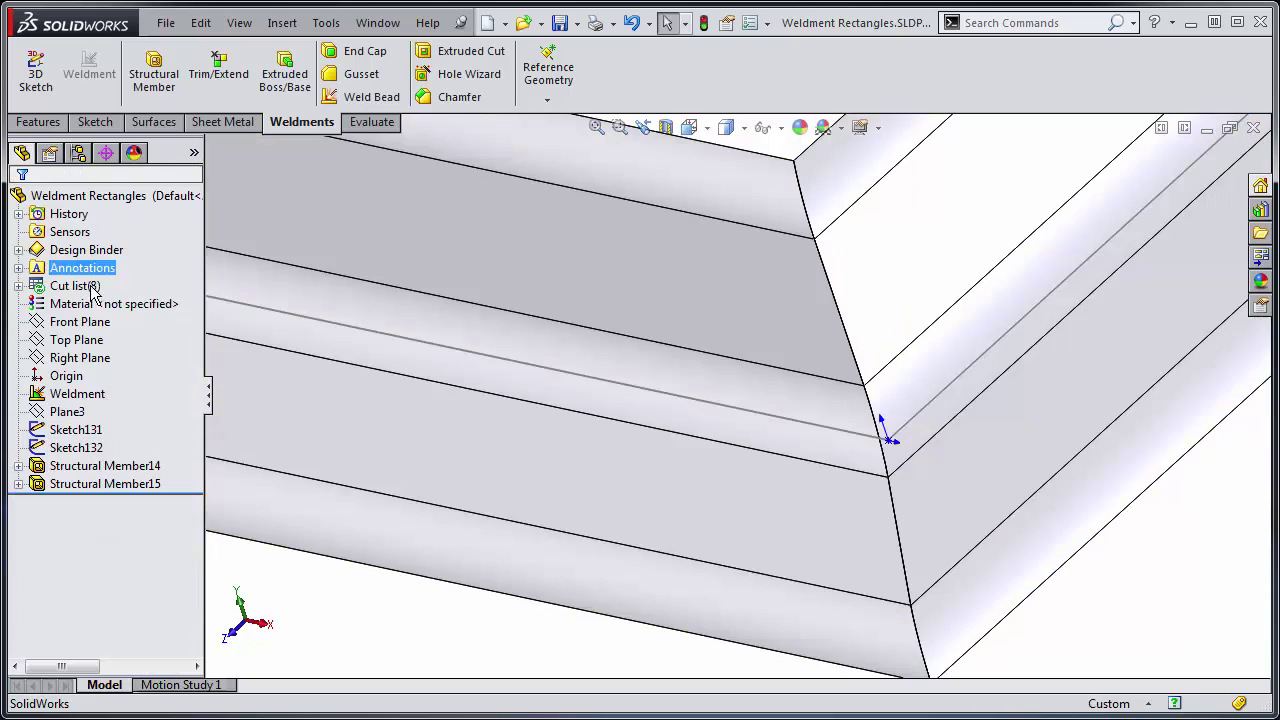
{"action": "scroll", "coordinate": [525, 630], "scroll_direction": "up", "scroll_amount": 5}
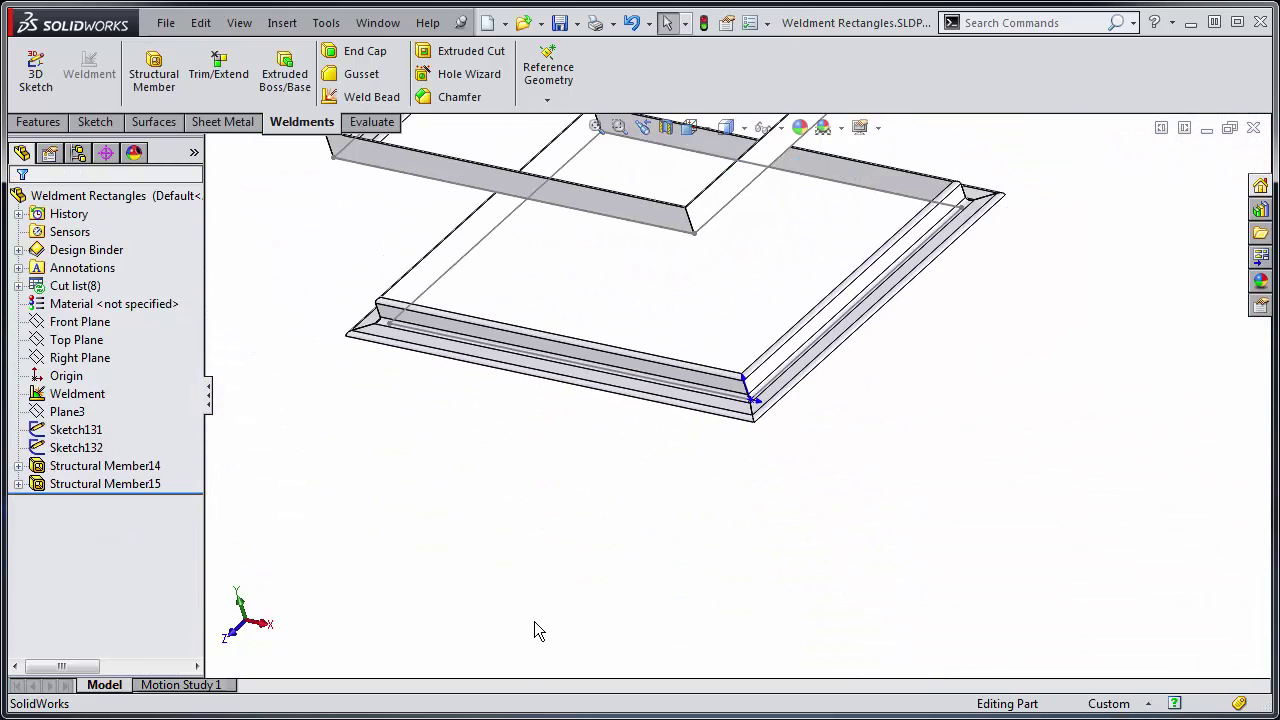
{"action": "left_click", "coordinate": [733, 410]}
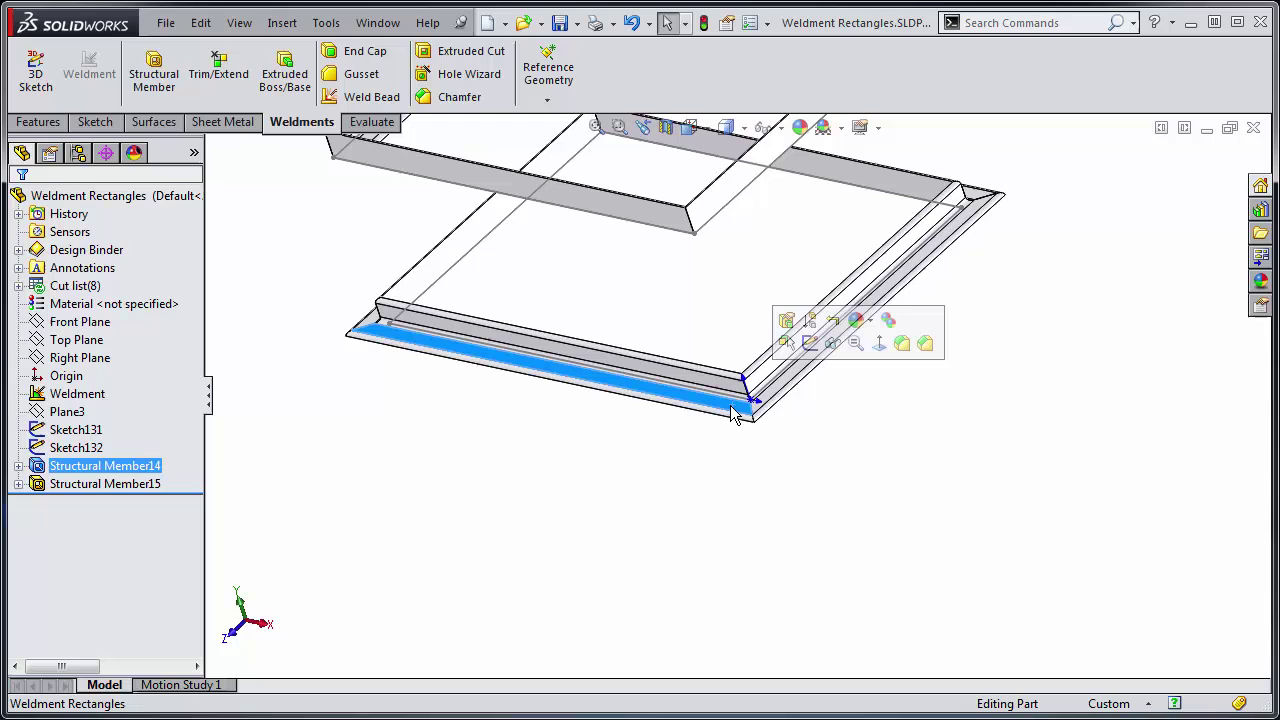
{"action": "left_click", "coordinate": [628, 215]}
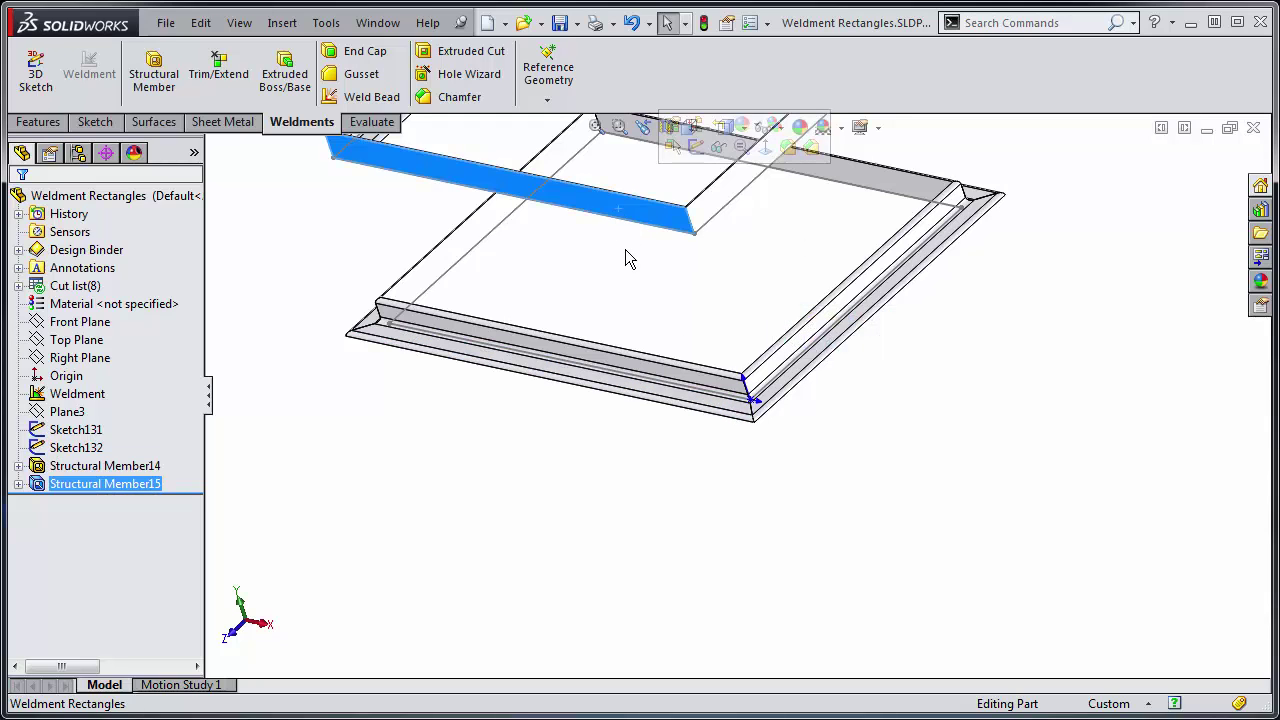
{"action": "left_click", "coordinate": [625, 249]}
{"action": "middle_click_drag", "start_coordinate": [627, 269], "coordinate": [679, 270]}
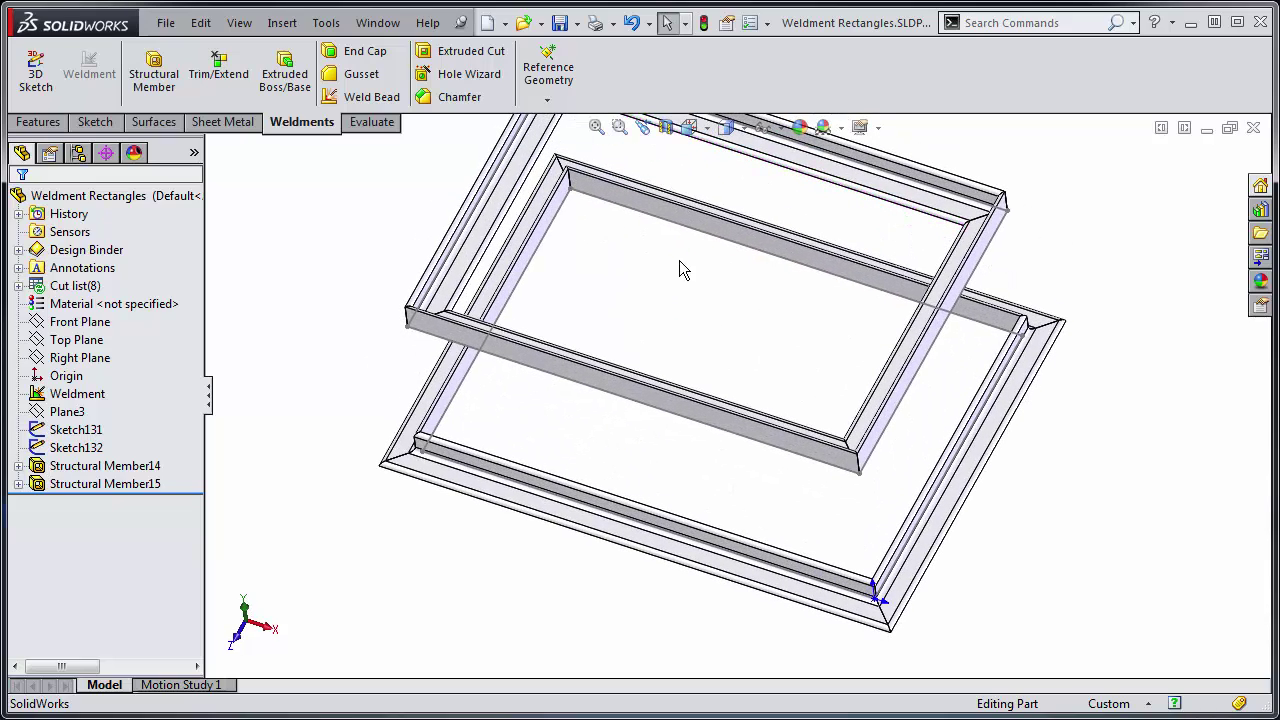
{"action": "left_click", "coordinate": [860, 587]}
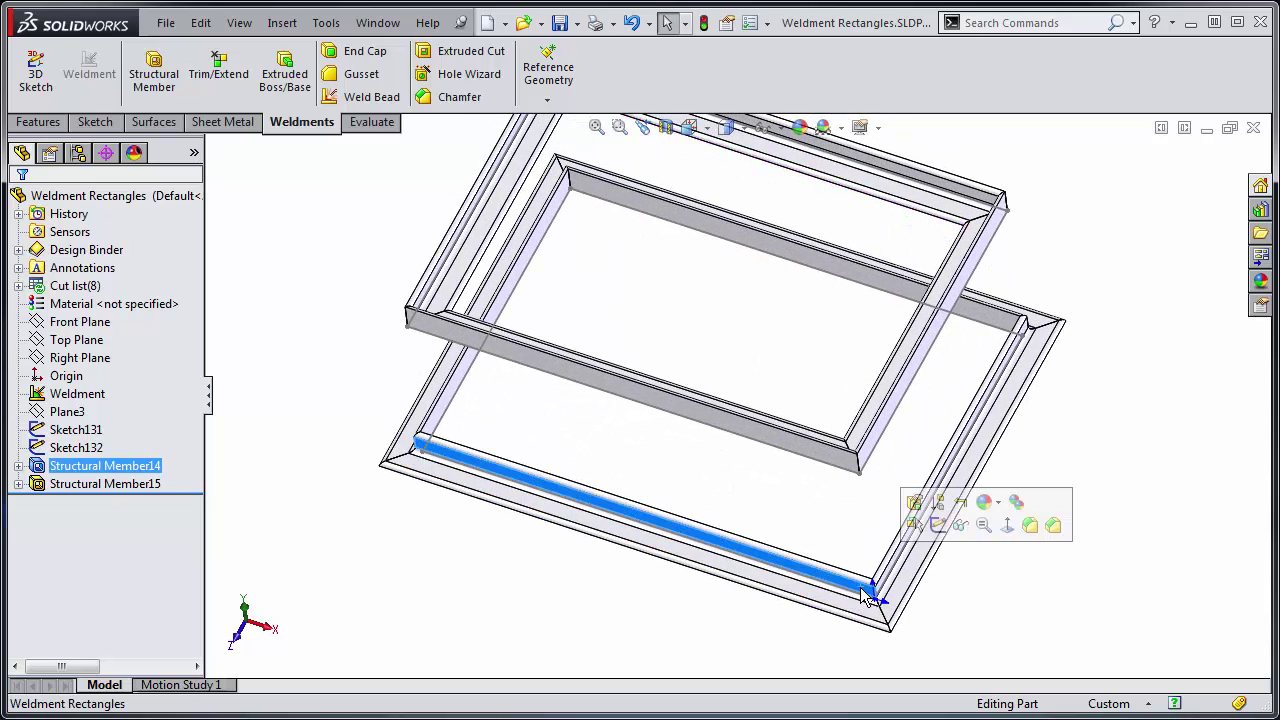
{"action": "left_click", "coordinate": [413, 327]}
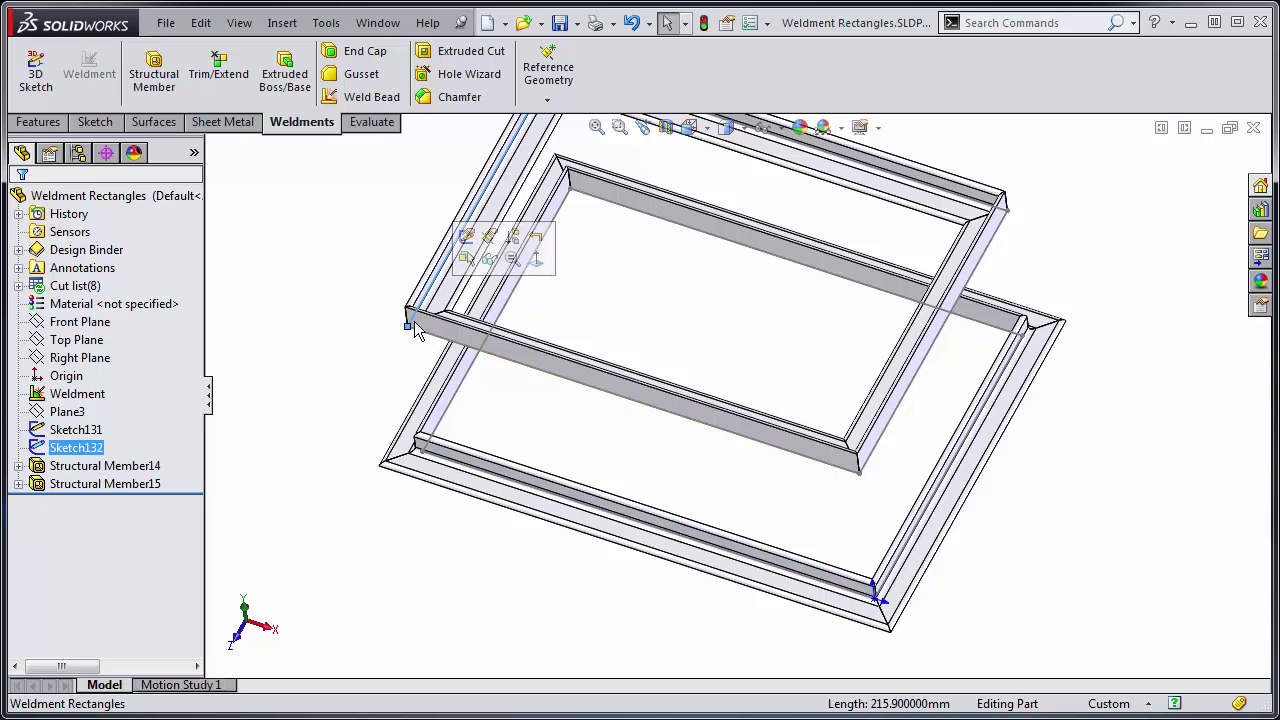
{"action": "left_click", "coordinate": [416, 331]}
{"action": "left_click", "coordinate": [355, 332]}
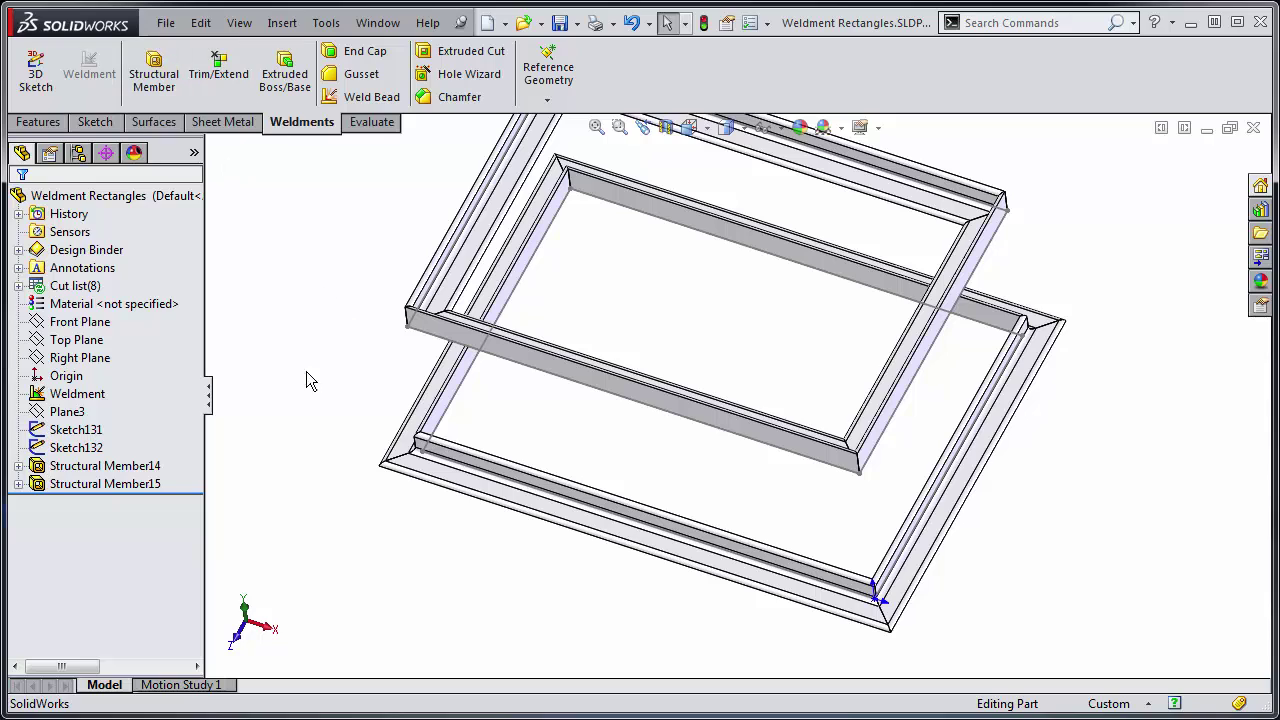
Step: Start a sketch on the Right Plane and draw a horizontal line above the upper frame
{"action": "left_click", "coordinate": [79, 358]}
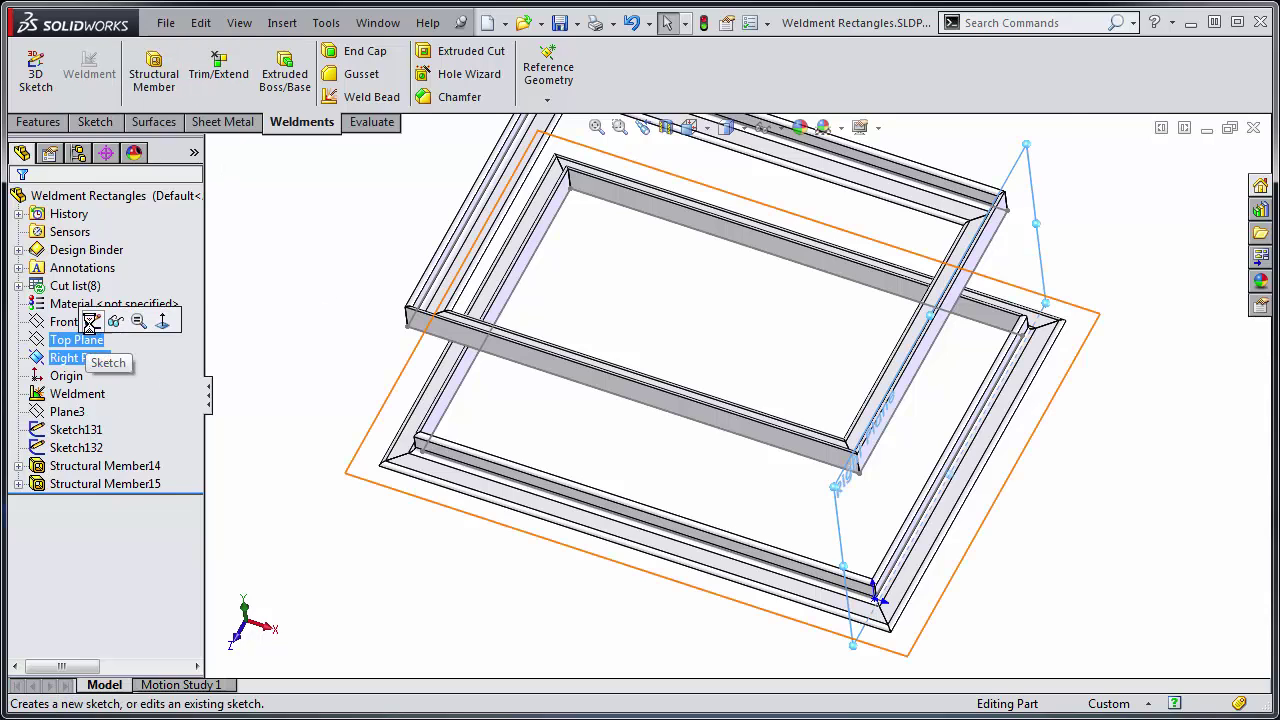
{"action": "left_click", "coordinate": [92, 323]}
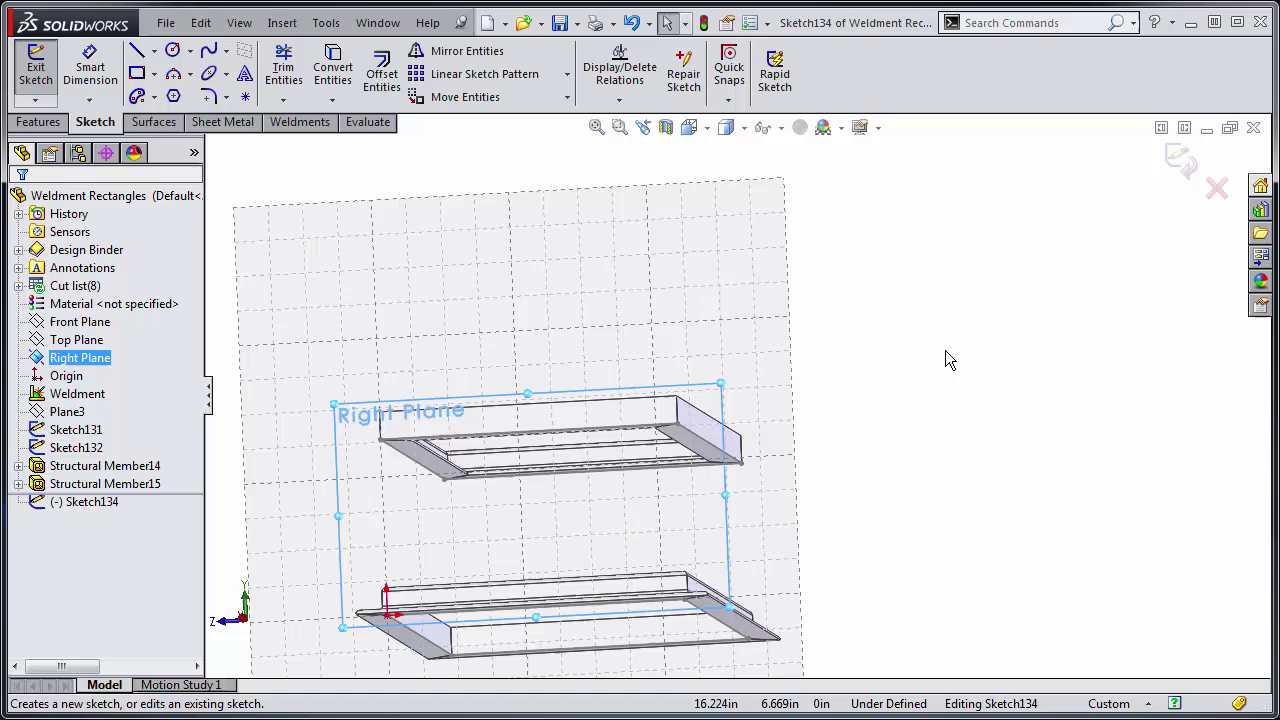
{"action": "left_click", "coordinate": [137, 52]}
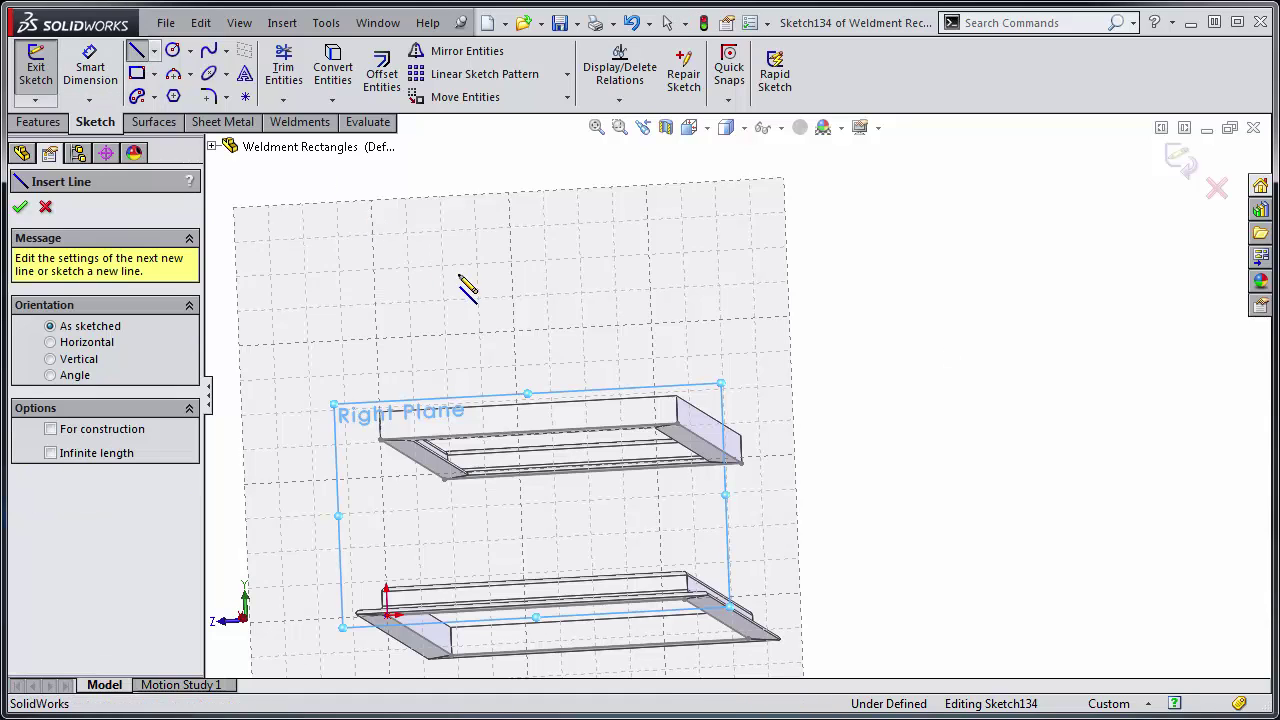
{"action": "left_click", "coordinate": [532, 262]}
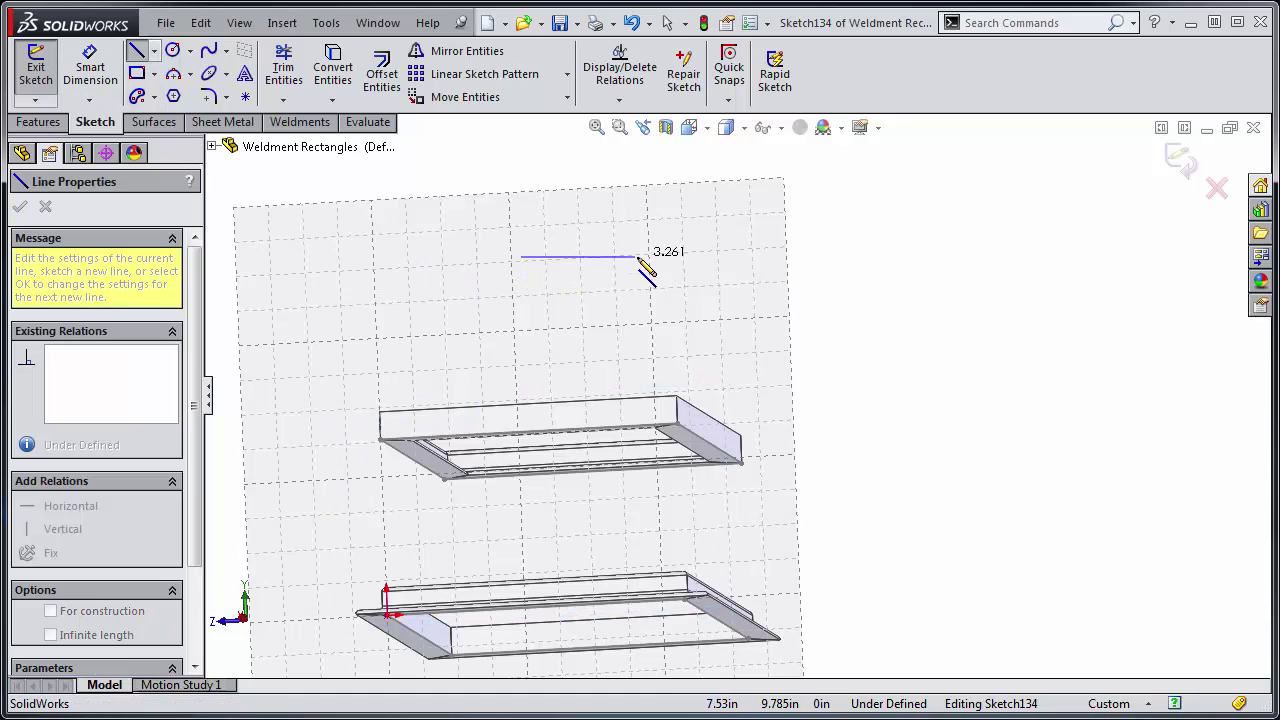
{"action": "left_click", "coordinate": [776, 244]}
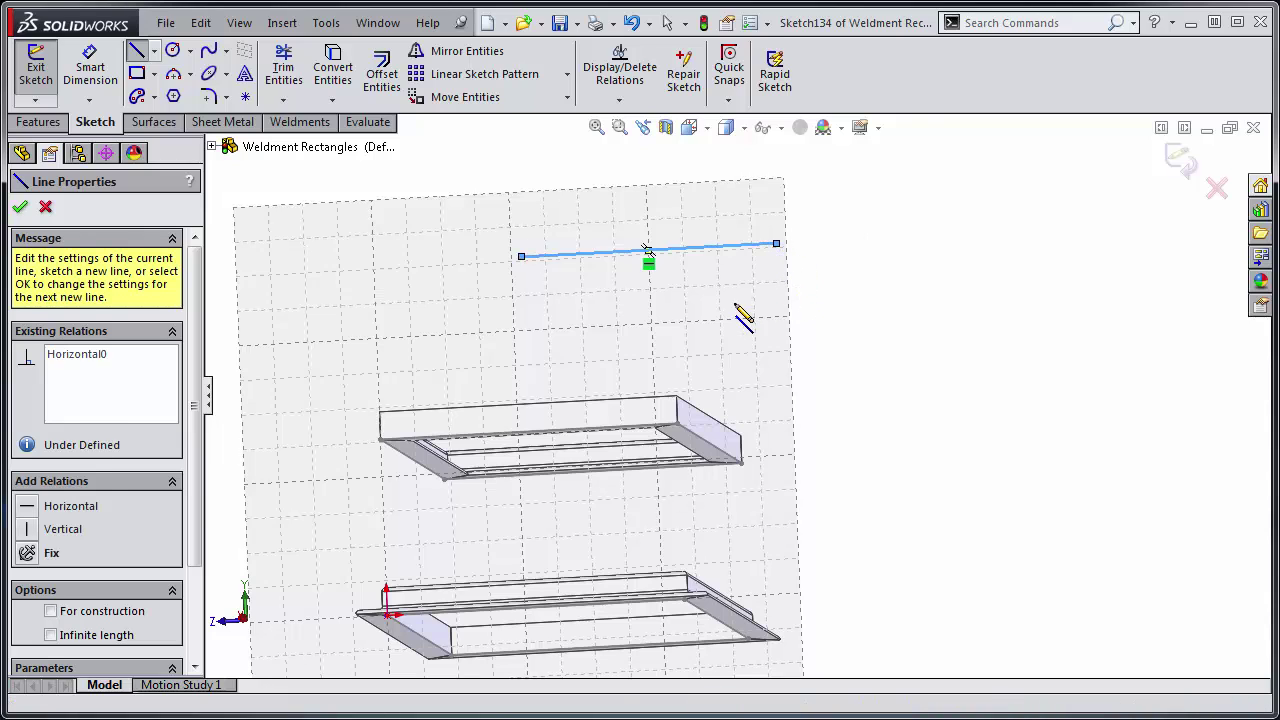
{"action": "key", "text": "Escape"}
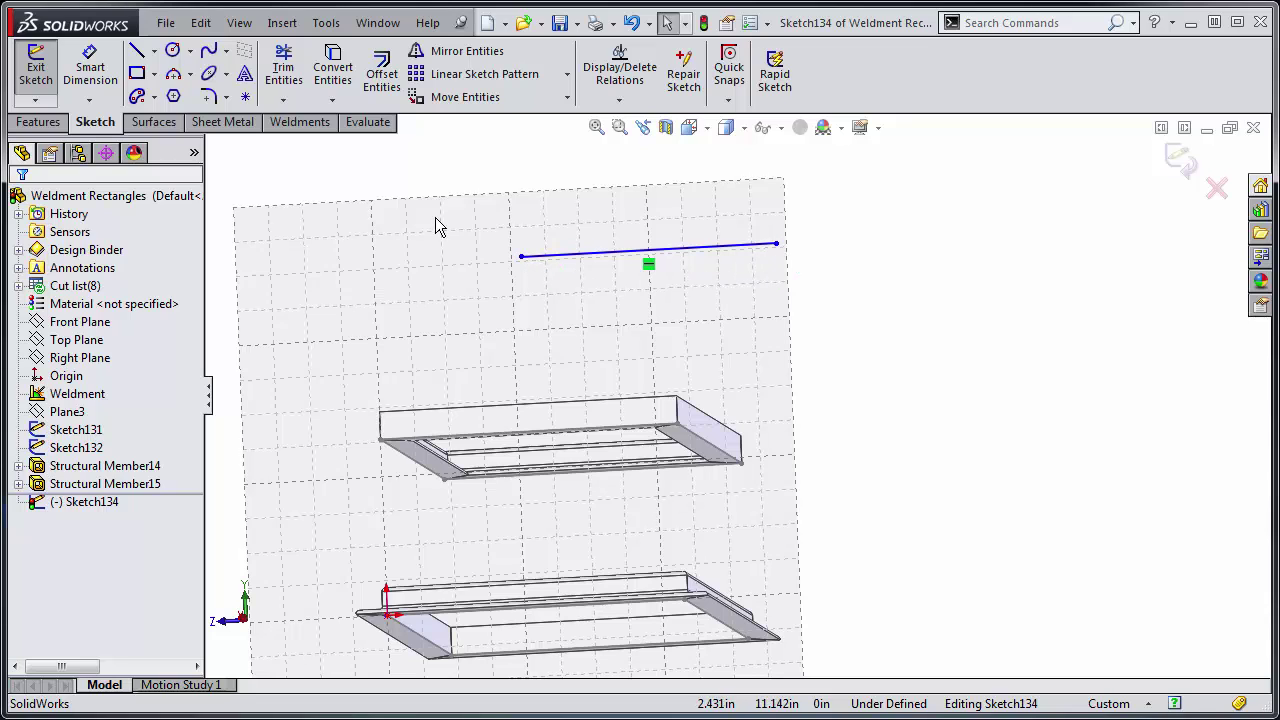
Step: Draw a second horizontal line below the first and close Sketch134
{"action": "left_click", "coordinate": [139, 50]}
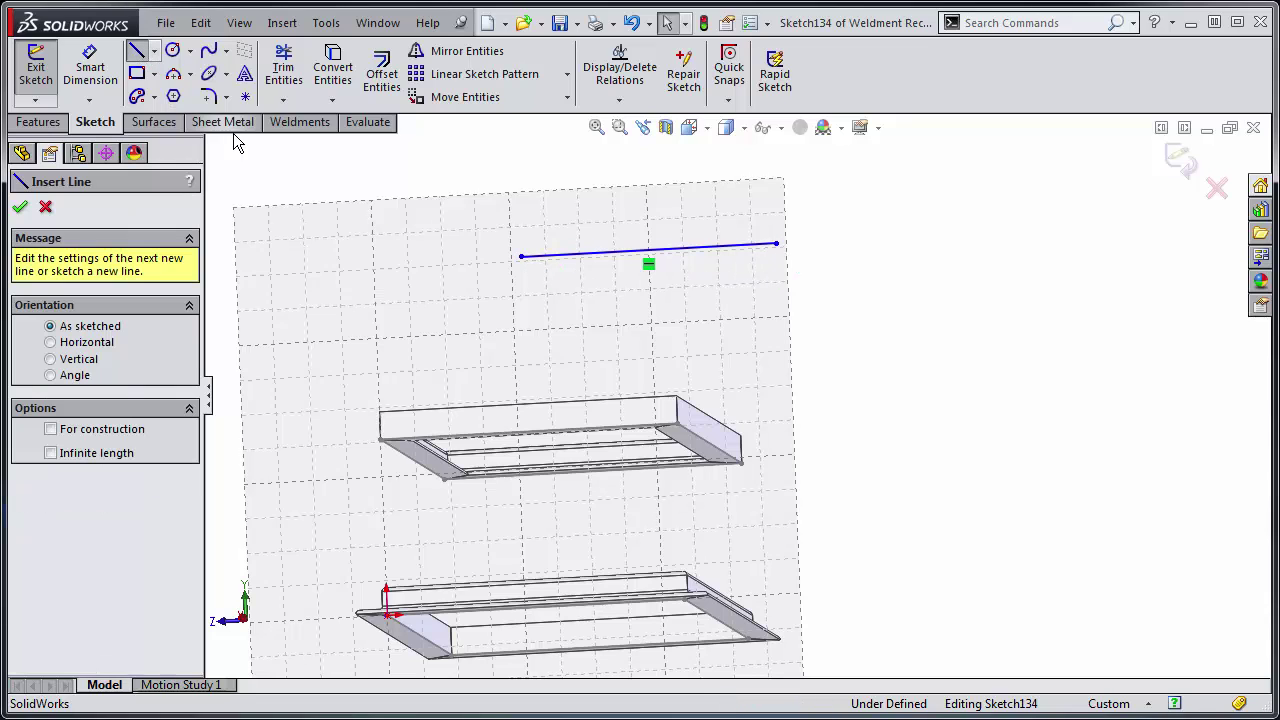
{"action": "left_click", "coordinate": [785, 318]}
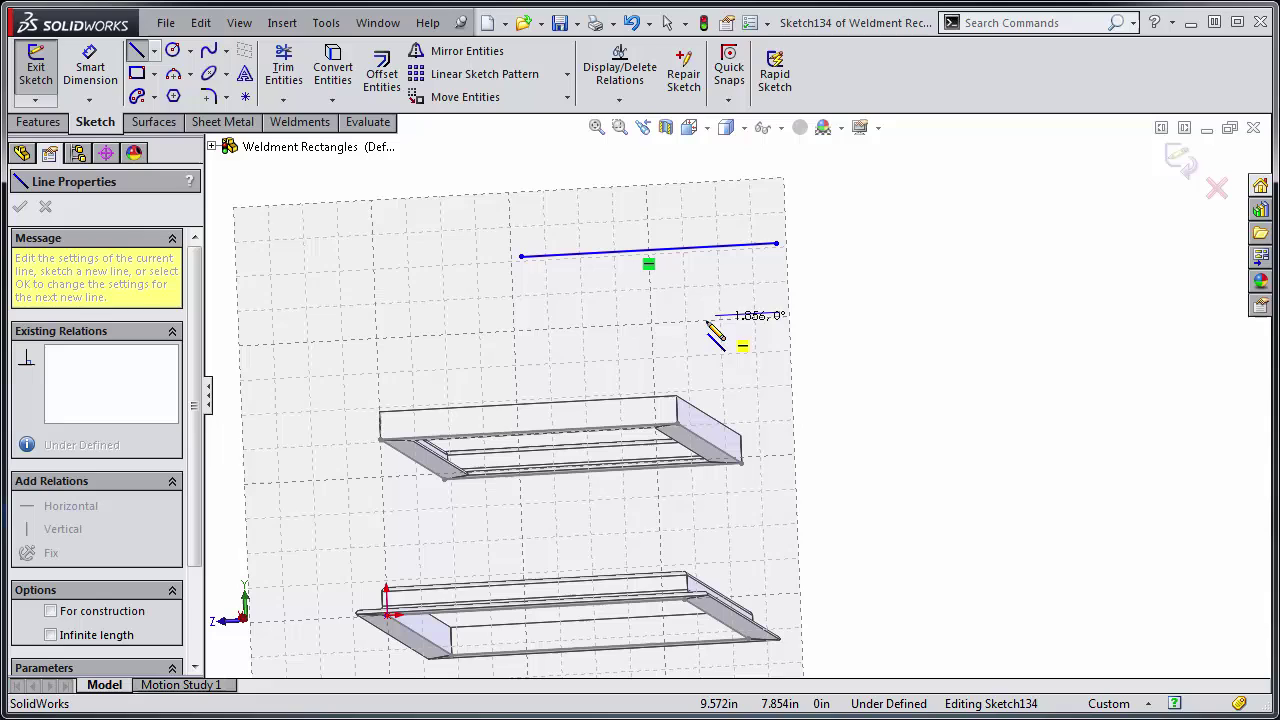
{"action": "left_click", "coordinate": [523, 327]}
{"action": "double_click", "coordinate": [523, 327]}
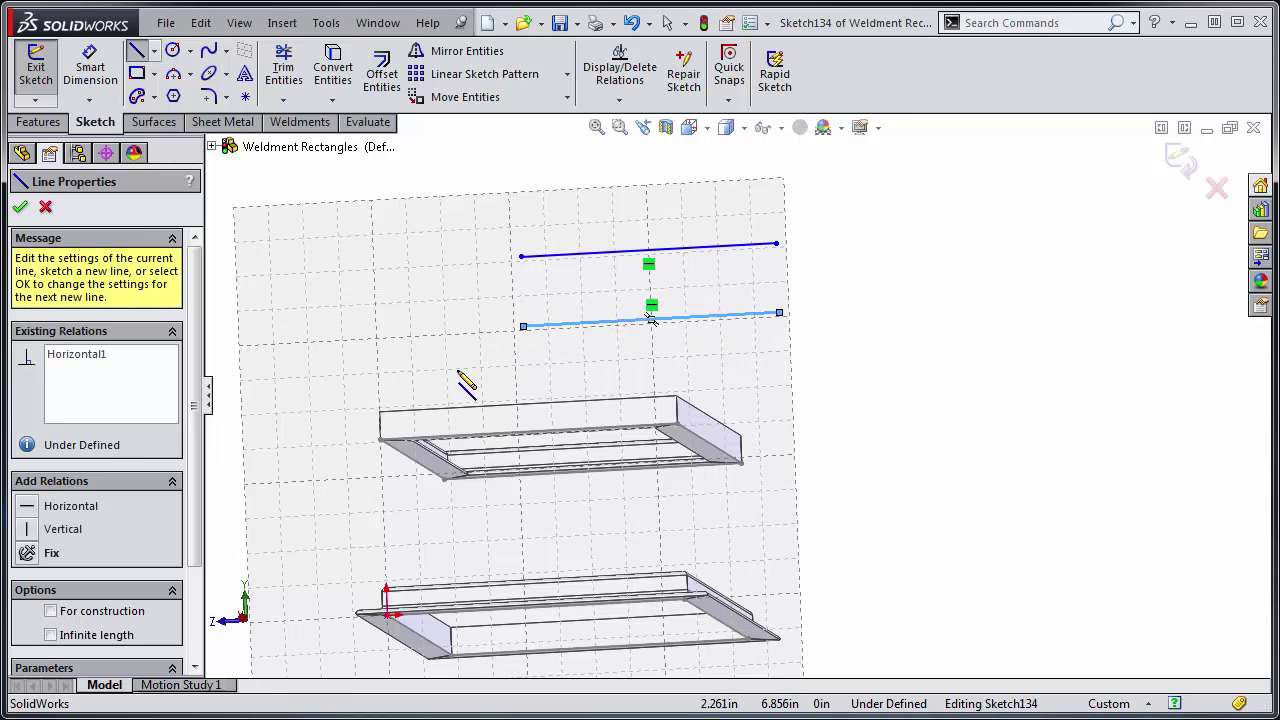
{"action": "key", "text": "Escape"}
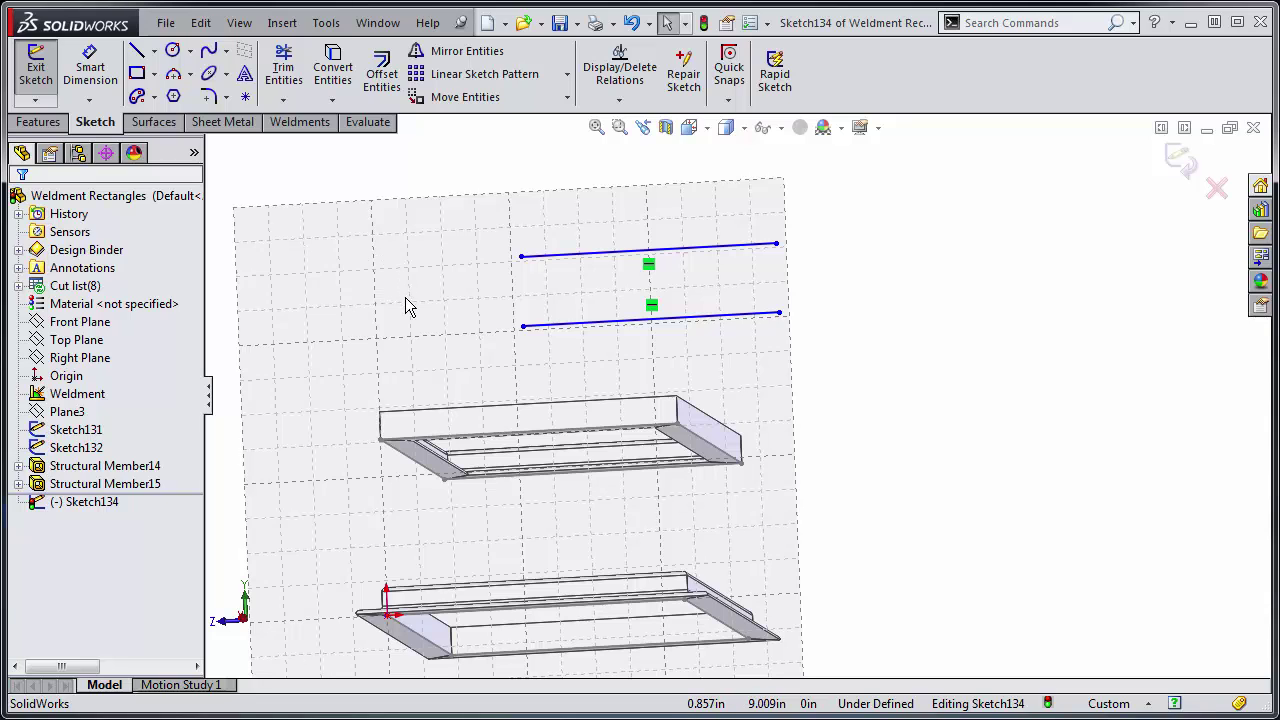
{"action": "left_click", "coordinate": [1178, 158]}
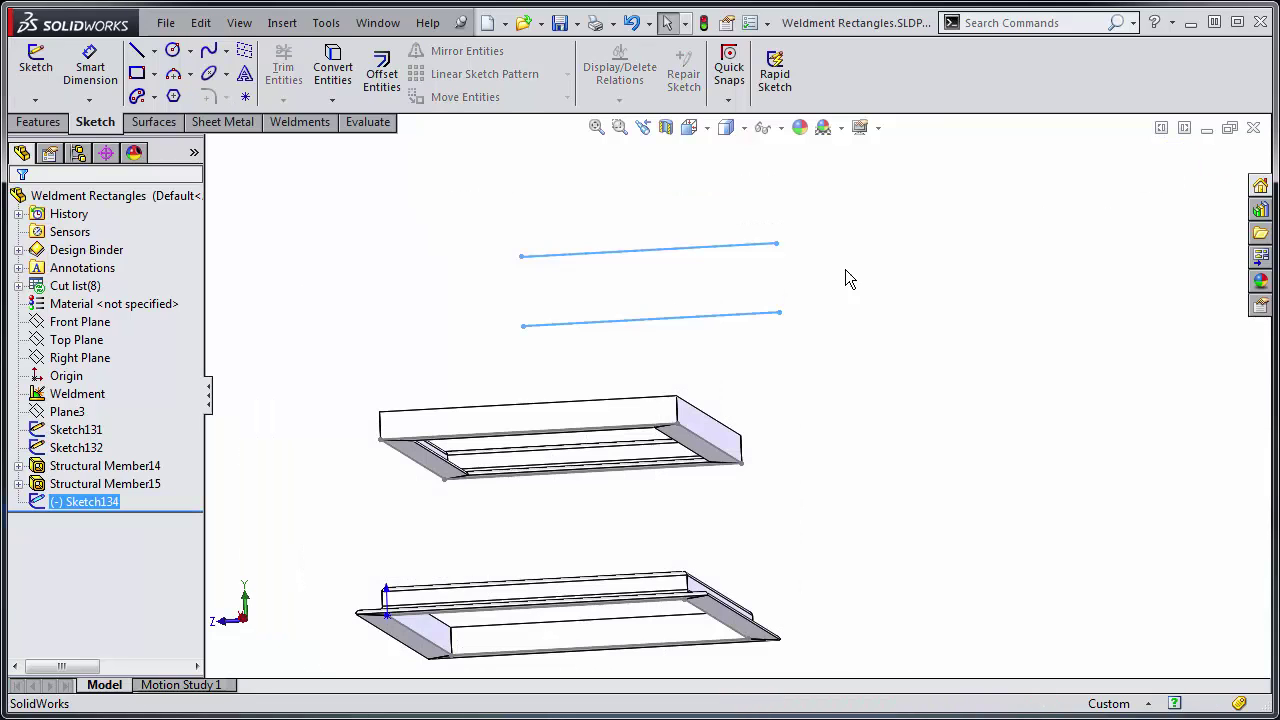
Step: Preview an iso 20 x 20 x 3 angle-iron structural member along Sketch134's upper line
{"action": "middle_click_drag", "start_coordinate": [455, 289], "coordinate": [543, 257]}
{"action": "left_click", "coordinate": [394, 195]}
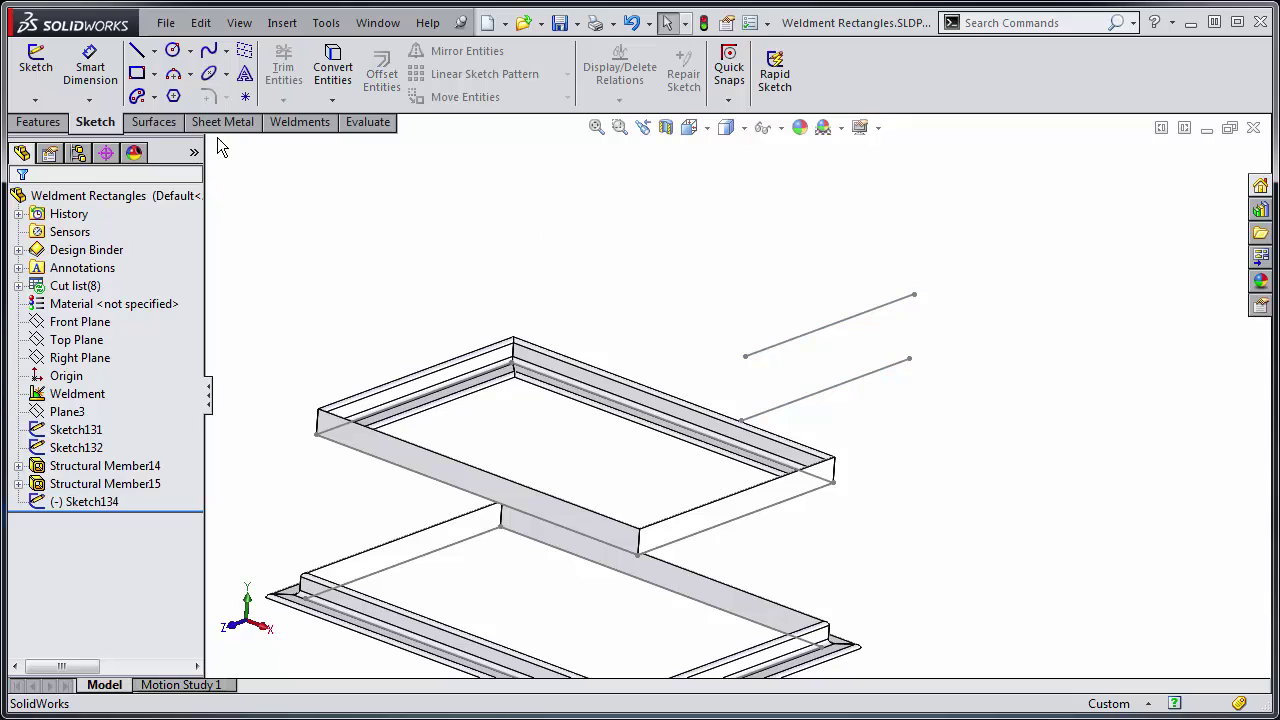
{"action": "left_click", "coordinate": [289, 122]}
{"action": "left_click", "coordinate": [168, 94]}
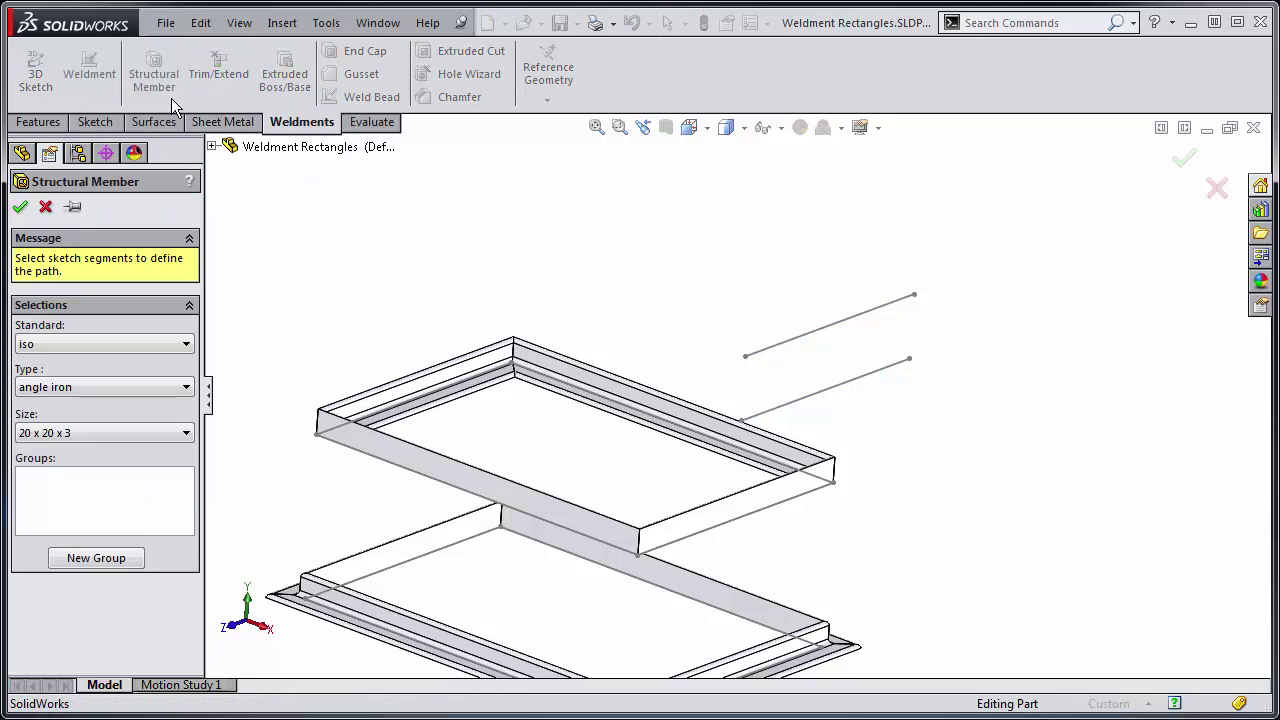
{"action": "left_click", "coordinate": [783, 350]}
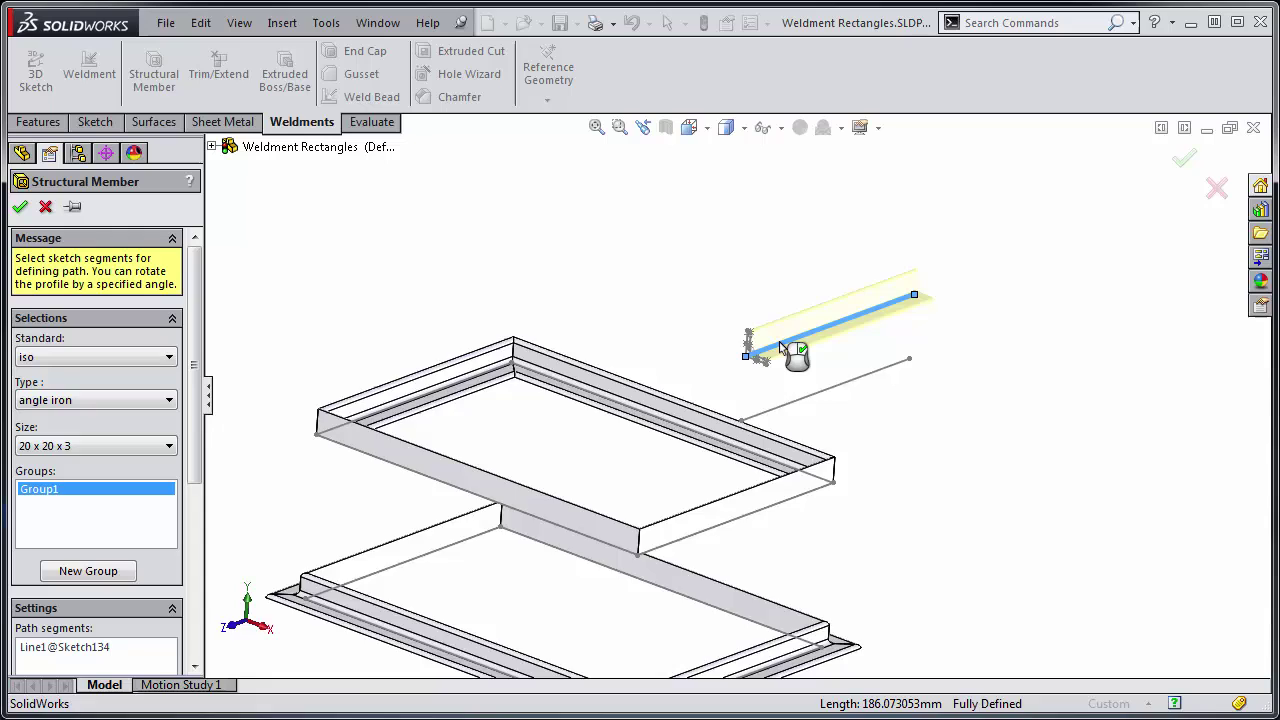
{"action": "scroll", "coordinate": [790, 352], "scroll_direction": "down", "scroll_amount": 5}
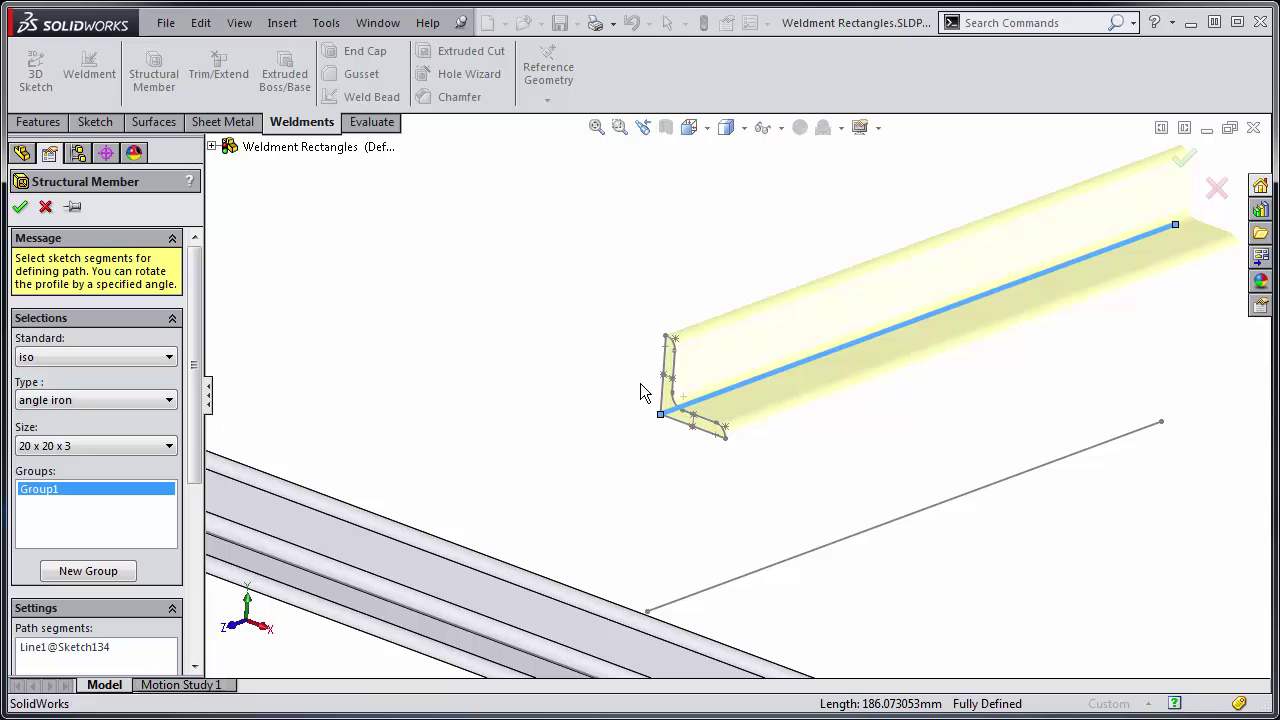
Step: Move the member path from the upper line to the lower Sketch134 line and inspect the preview
{"action": "left_click", "coordinate": [787, 370]}
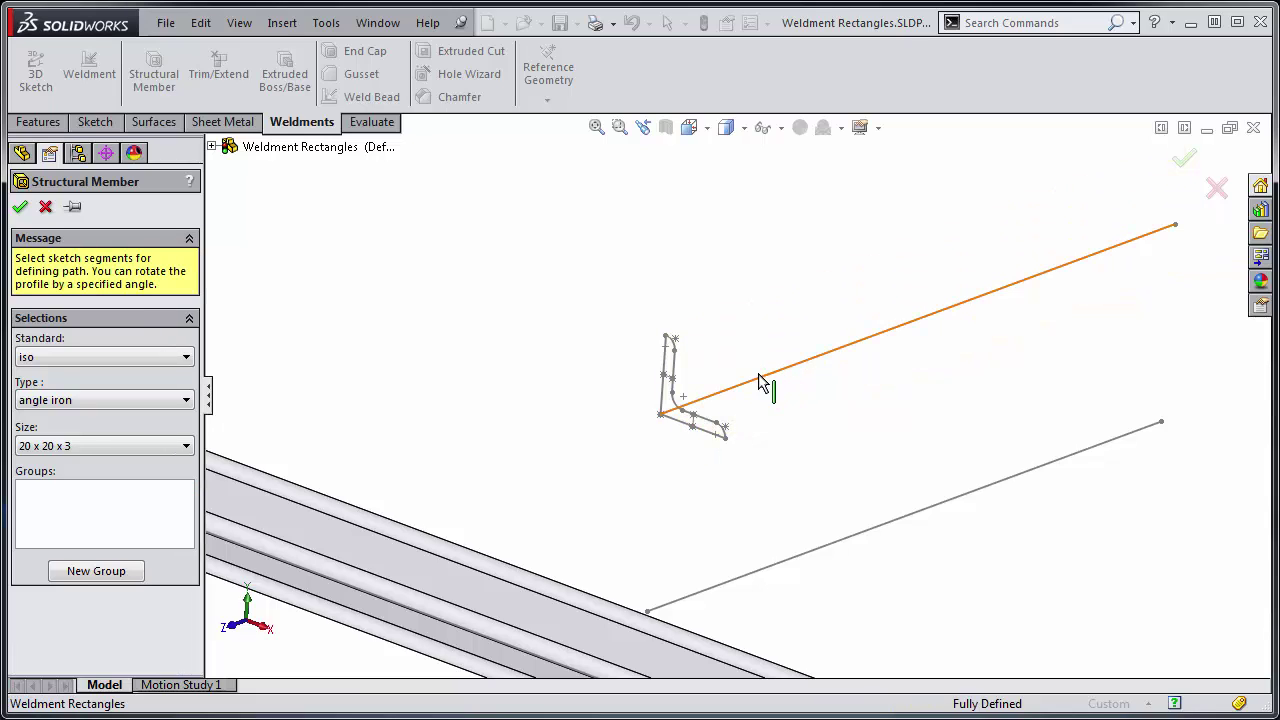
{"action": "left_click", "coordinate": [998, 494]}
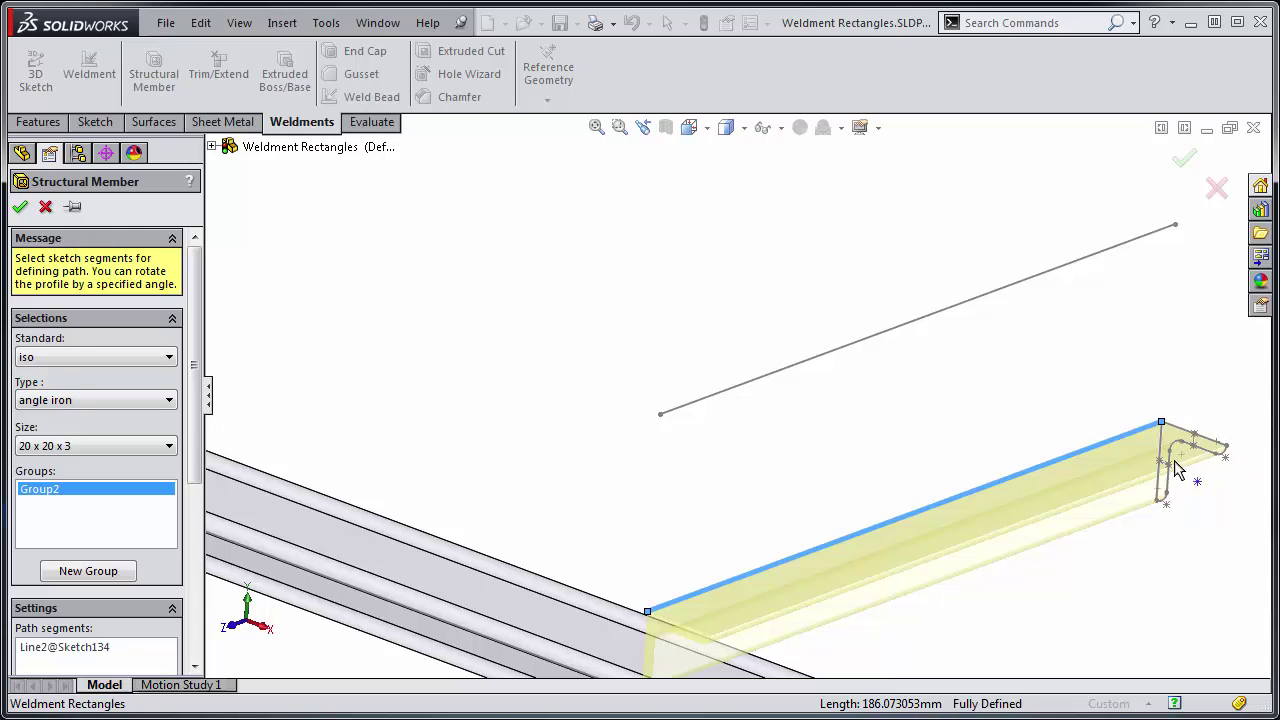
{"action": "left_click_drag", "start_coordinate": [199, 276], "coordinate": [193, 461]}
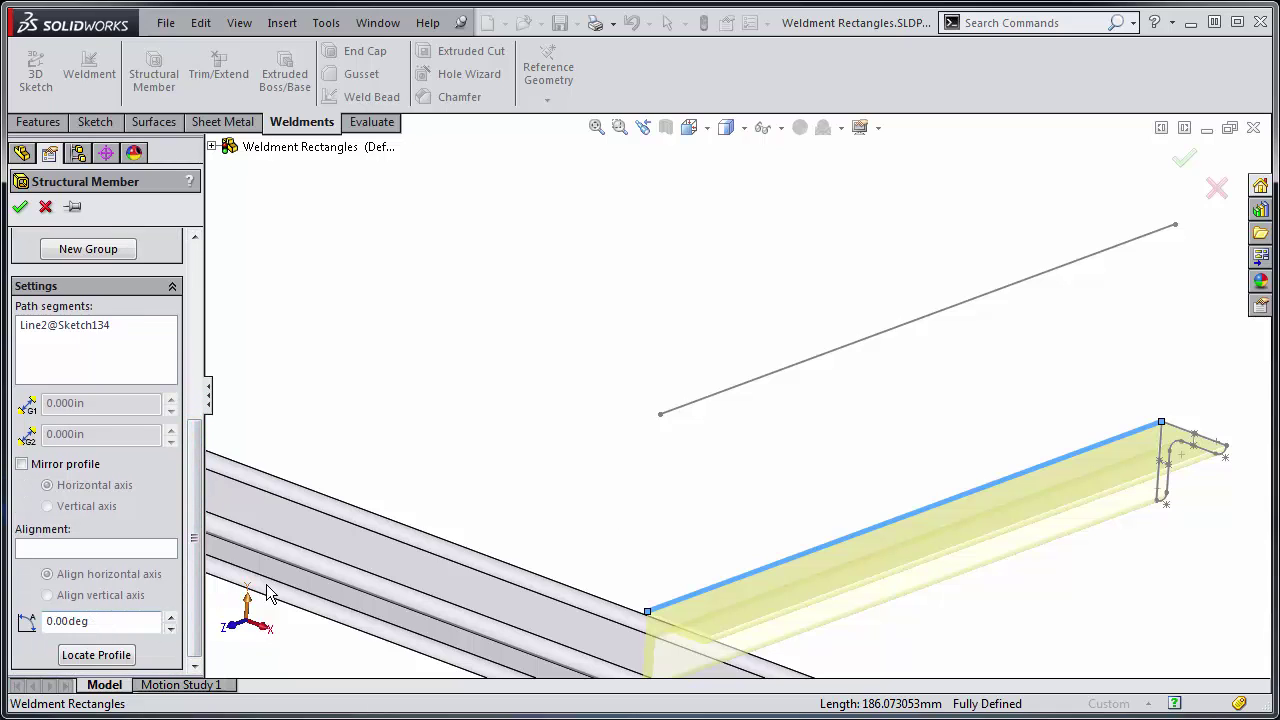
{"action": "mouse_move", "coordinate": [1189, 498]}
{"action": "middle_mouse_down"}
{"action": "mouse_move", "coordinate": [1143, 423]}
{"action": "mouse_move", "coordinate": [1023, 331]}
{"action": "mouse_move", "coordinate": [1014, 386]}
{"action": "middle_mouse_up"}
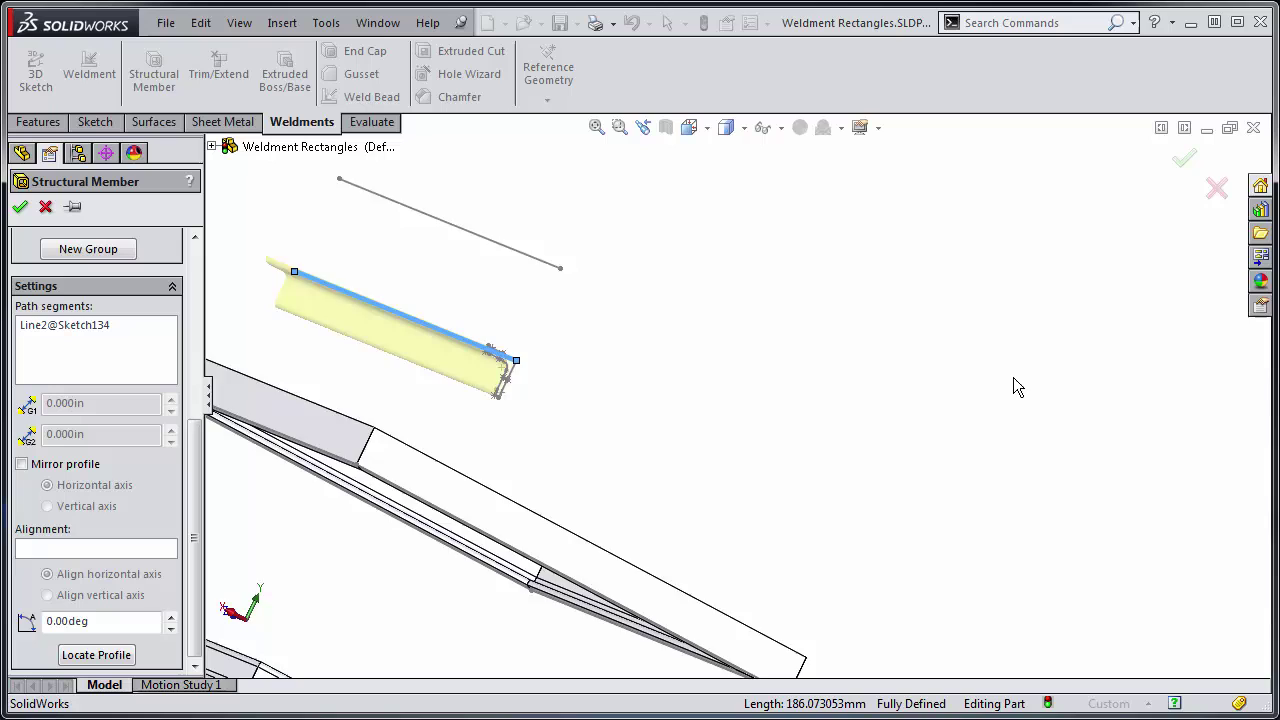
Step: Cancel the trial member, reorient the view, and select Structural Member14
{"action": "left_click", "coordinate": [45, 206]}
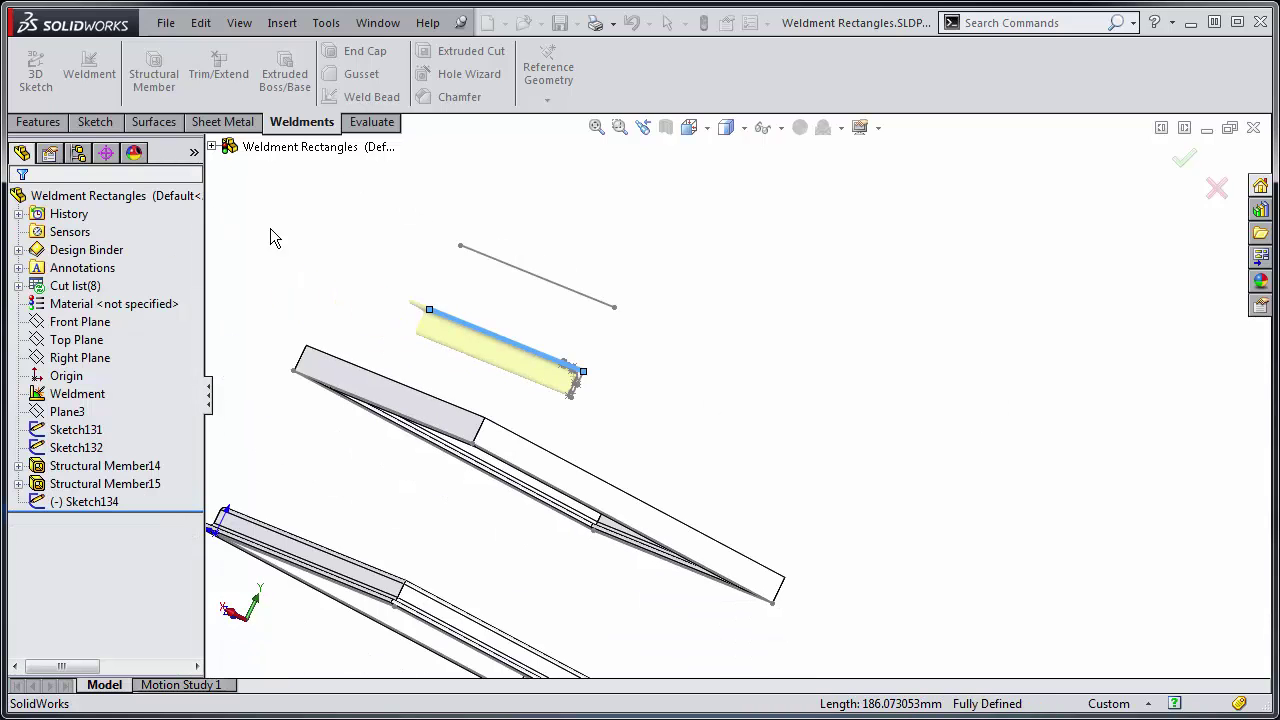
{"action": "scroll", "coordinate": [740, 398], "scroll_direction": "up", "scroll_amount": 2}
{"action": "scroll", "coordinate": [446, 330], "scroll_direction": "down", "scroll_amount": 3}
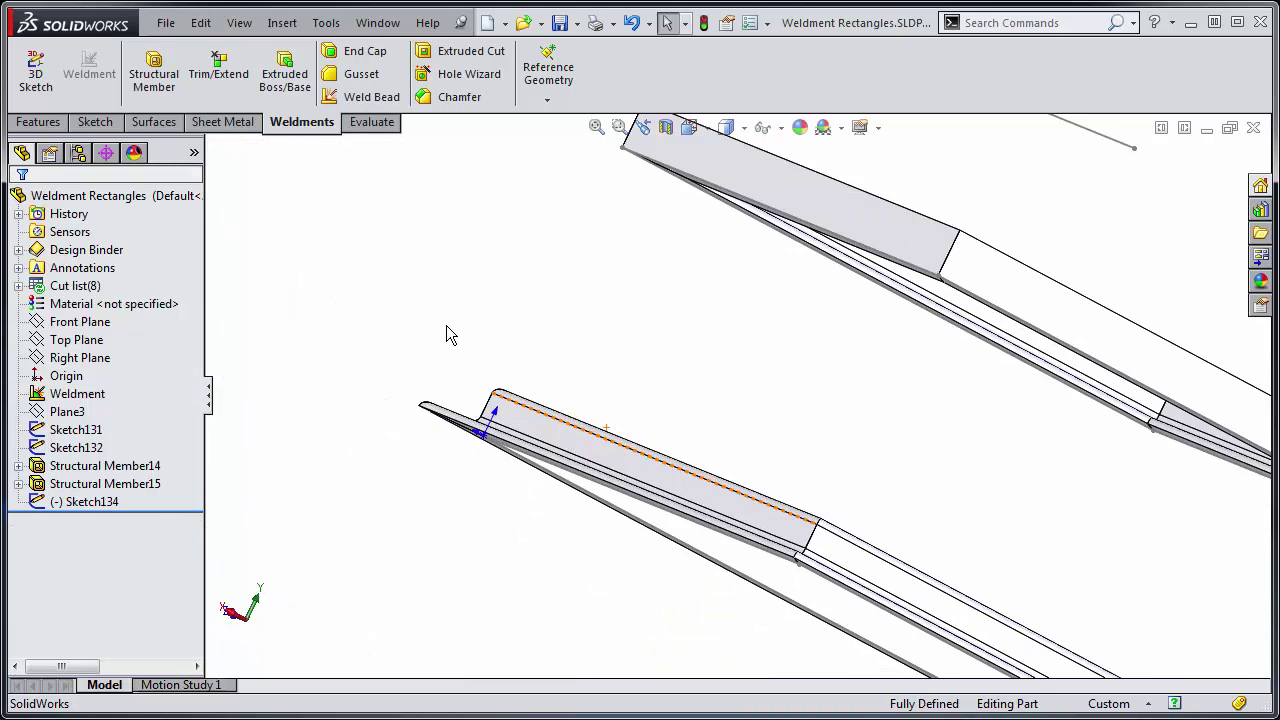
{"action": "middle_click_drag", "start_coordinate": [446, 330], "coordinate": [566, 409]}
{"action": "scroll", "coordinate": [578, 425], "scroll_direction": "up", "scroll_amount": 3}
{"action": "scroll", "coordinate": [578, 425], "scroll_direction": "up", "scroll_amount": 1}
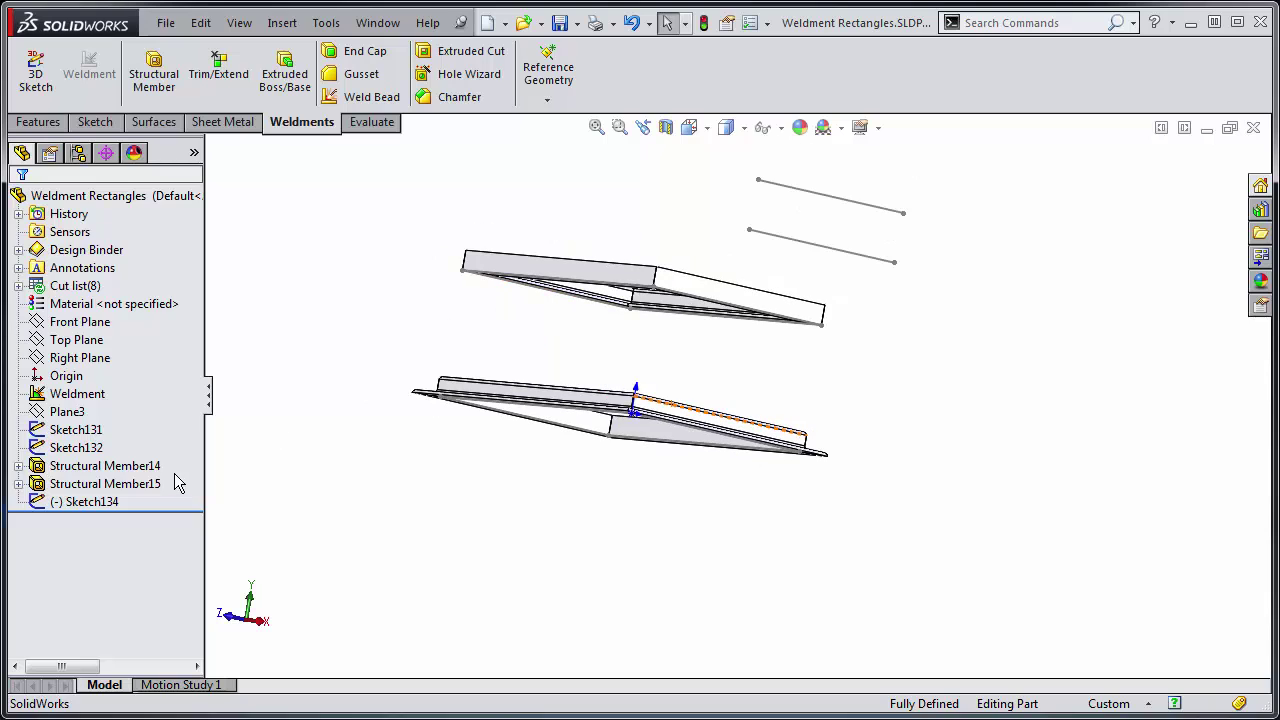
{"action": "left_click", "coordinate": [106, 466]}
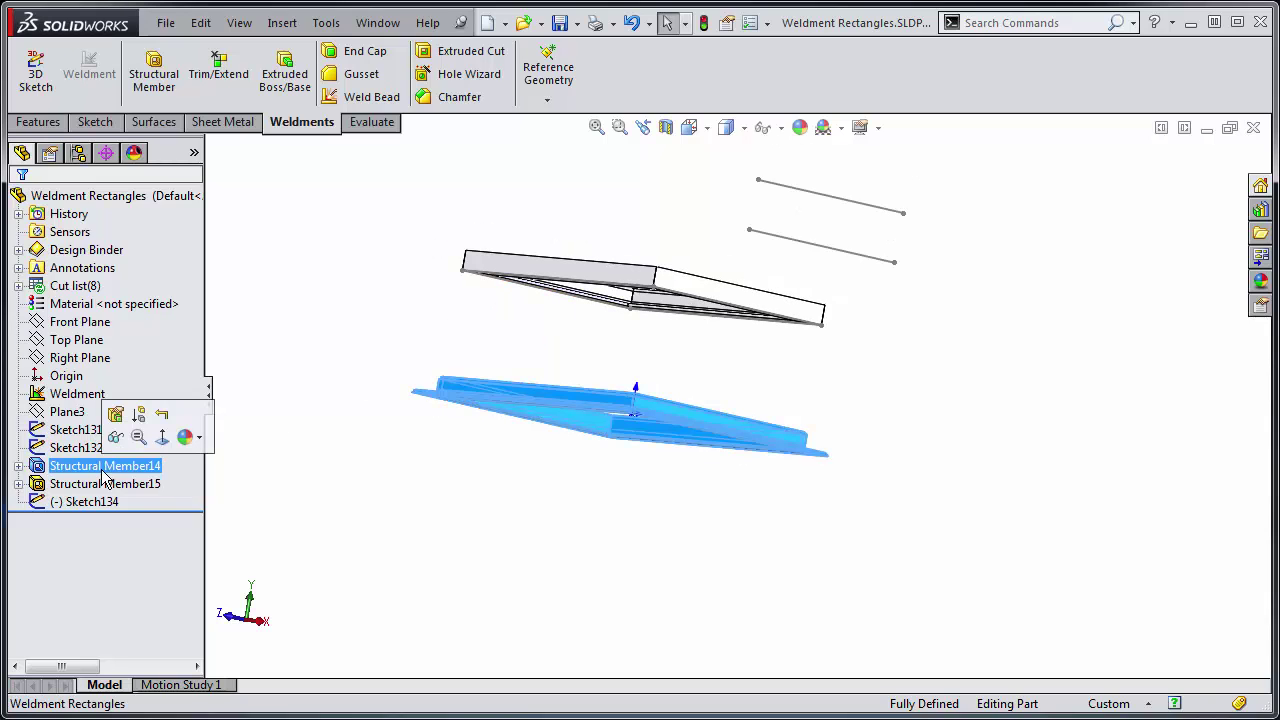
{"action": "left_click", "coordinate": [115, 415]}
{"action": "mouse_move", "coordinate": [446, 331]}
{"action": "middle_mouse_down"}
{"action": "mouse_move", "coordinate": [443, 437]}
{"action": "mouse_move", "coordinate": [534, 360]}
{"action": "middle_mouse_up"}
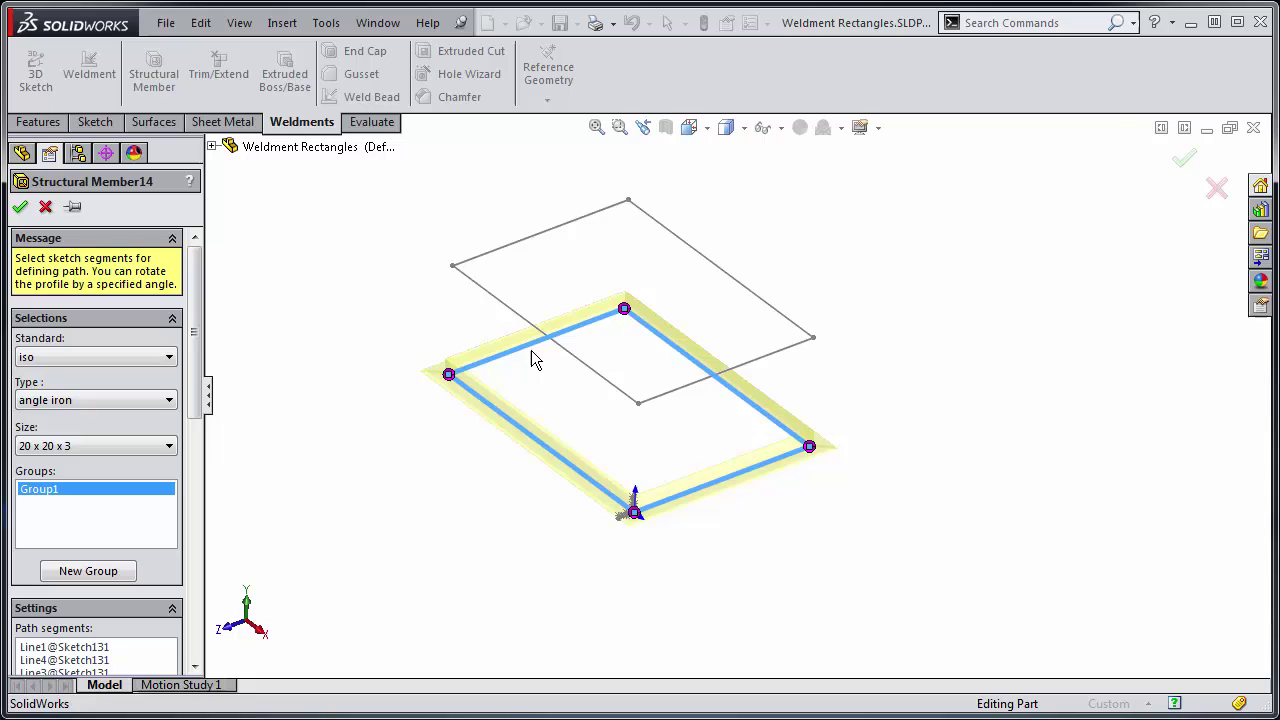
{"action": "scroll", "coordinate": [520, 367], "scroll_direction": "down", "scroll_amount": 5}
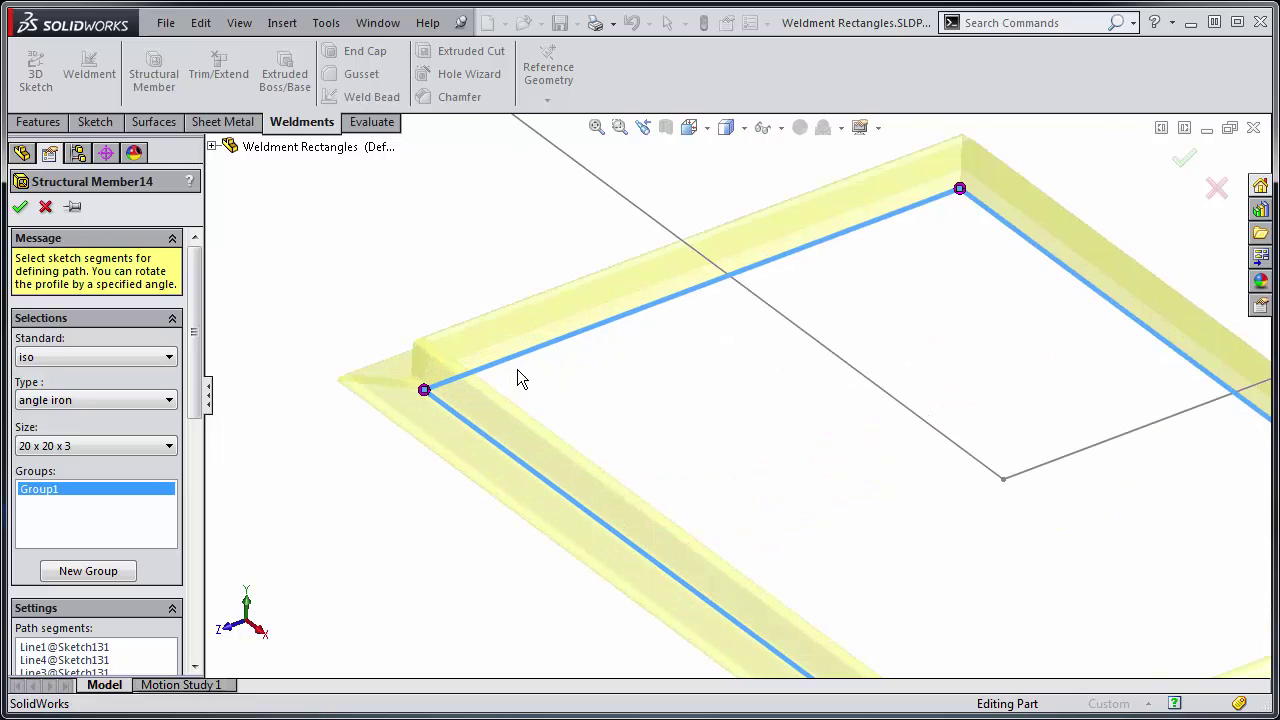
{"action": "left_click", "coordinate": [1044, 265]}
{"action": "scroll", "coordinate": [1048, 420], "scroll_direction": "up", "scroll_amount": 4}
{"action": "left_click", "coordinate": [1044, 585]}
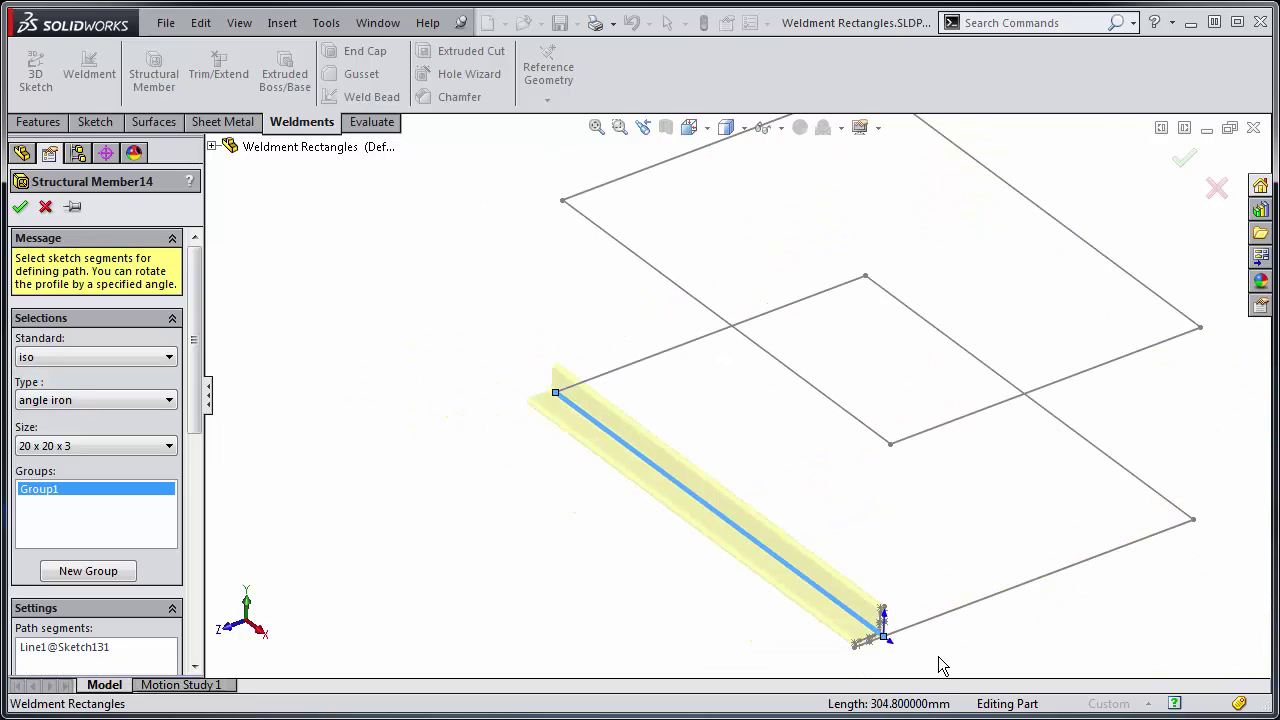
{"action": "scroll", "coordinate": [856, 640], "scroll_direction": "down", "scroll_amount": 3}
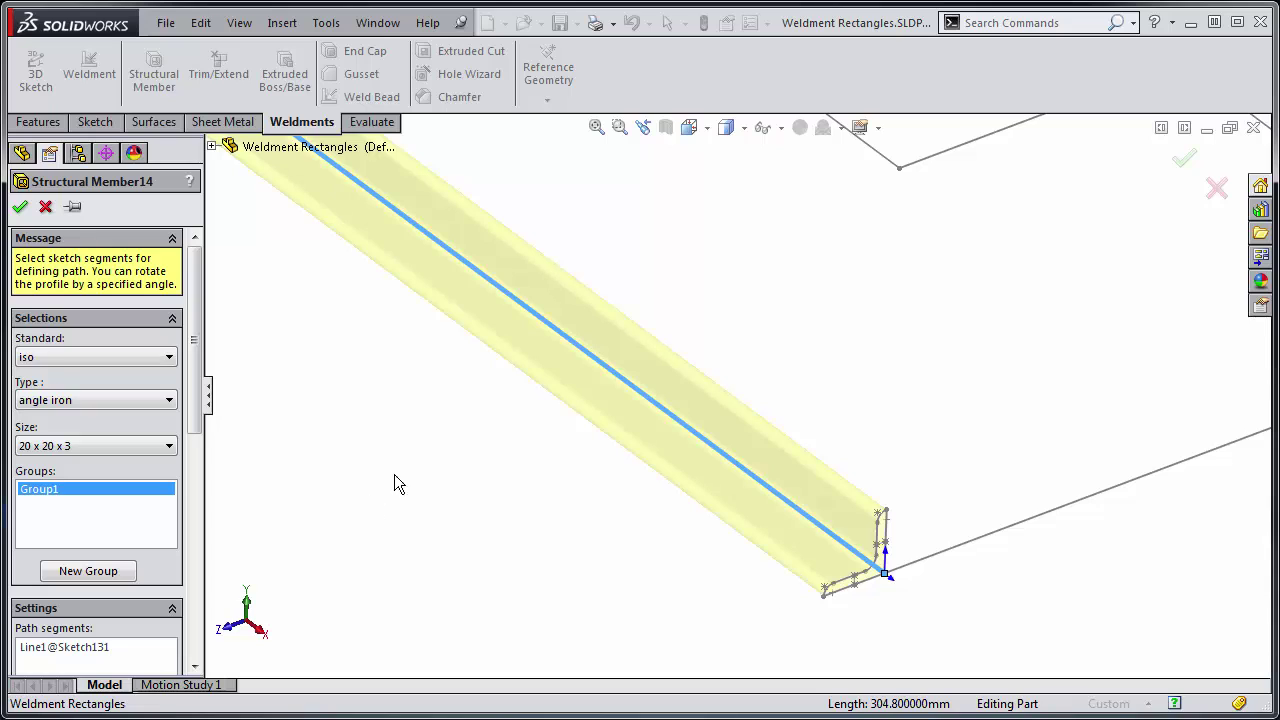
{"action": "scroll", "coordinate": [175, 300], "scroll_direction": "down", "scroll_amount": 10}
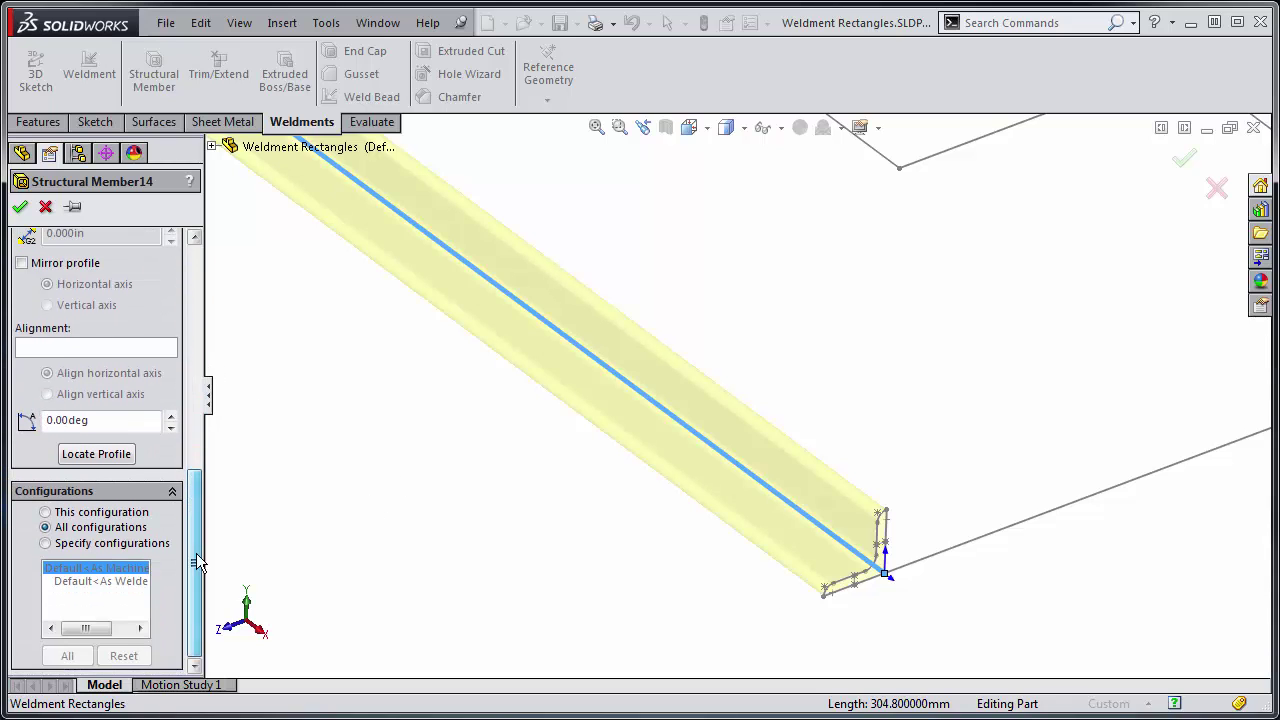
{"action": "scroll", "coordinate": [884, 550], "scroll_direction": "down", "scroll_amount": 2}
{"action": "mouse_move", "coordinate": [874, 551]}
{"action": "middle_mouse_down"}
{"action": "mouse_move", "coordinate": [894, 471]}
{"action": "mouse_move", "coordinate": [877, 437]}
{"action": "mouse_move", "coordinate": [867, 462]}
{"action": "mouse_move", "coordinate": [786, 423]}
{"action": "mouse_move", "coordinate": [650, 322]}
{"action": "middle_mouse_up"}
{"action": "key", "text": "f"}
{"action": "scroll", "coordinate": [650, 322], "scroll_direction": "down", "scroll_amount": 5}
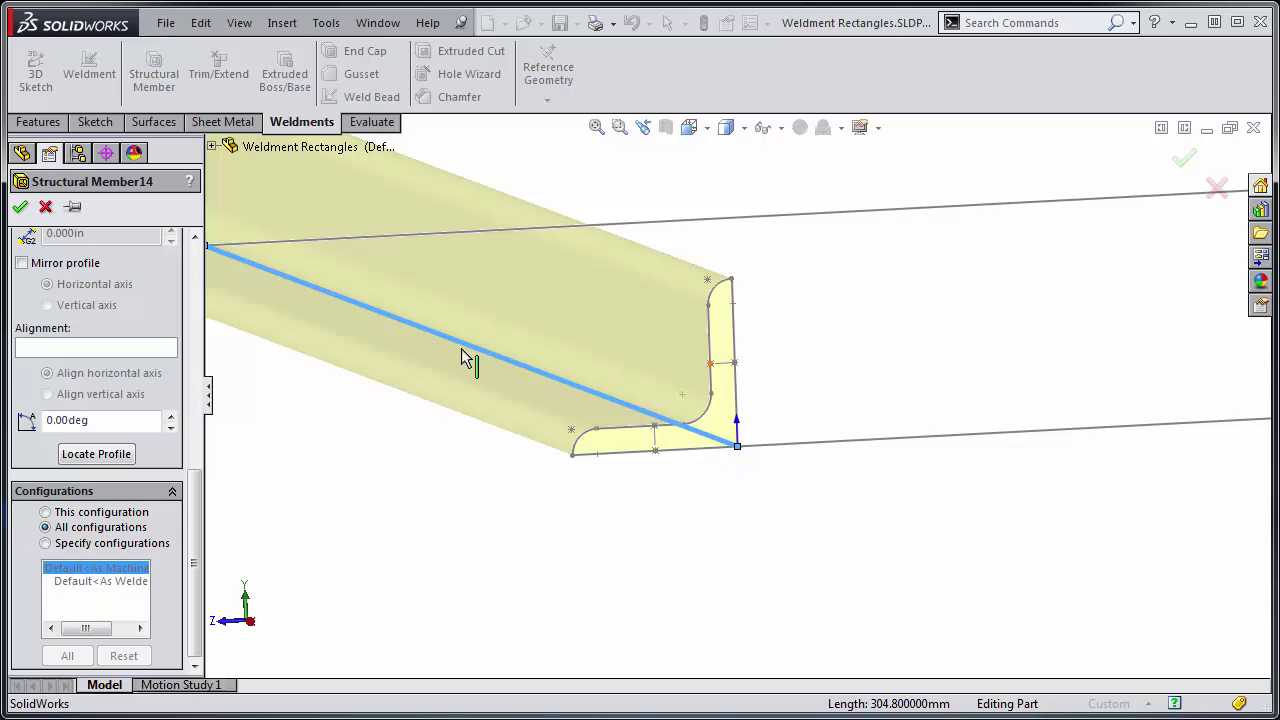
{"action": "left_click", "coordinate": [171, 416]}
{"action": "left_click_drag", "start_coordinate": [171, 419], "coordinate": [171, 419]}
{"action": "left_click", "coordinate": [19, 207]}
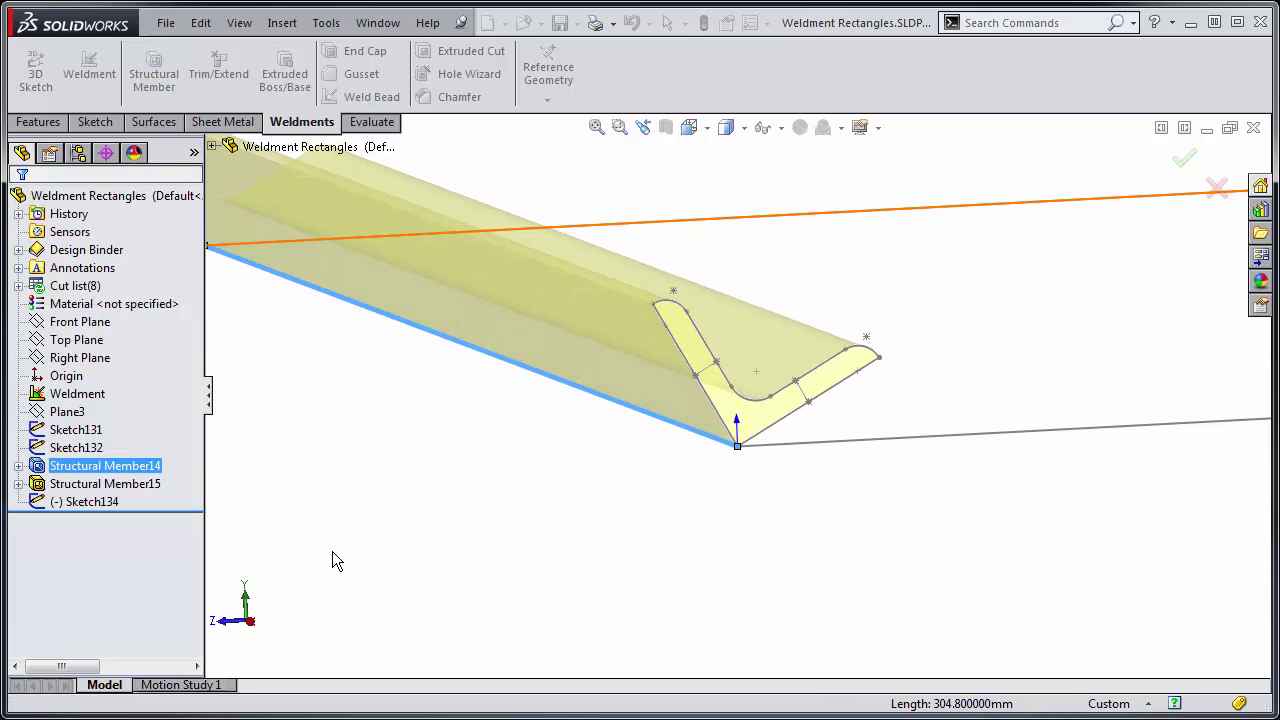
{"action": "key", "text": "z"}
{"action": "scroll", "coordinate": [757, 334], "scroll_direction": "down", "scroll_amount": 5}
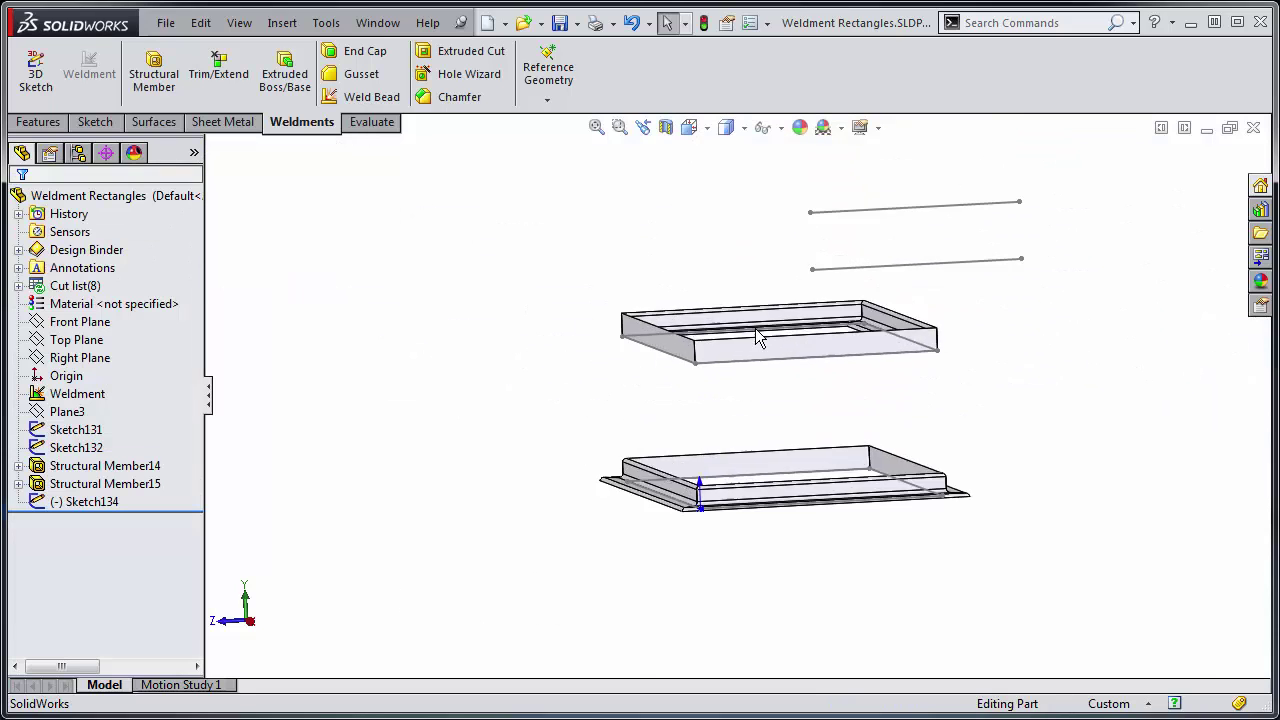
{"action": "left_click", "coordinate": [627, 343]}
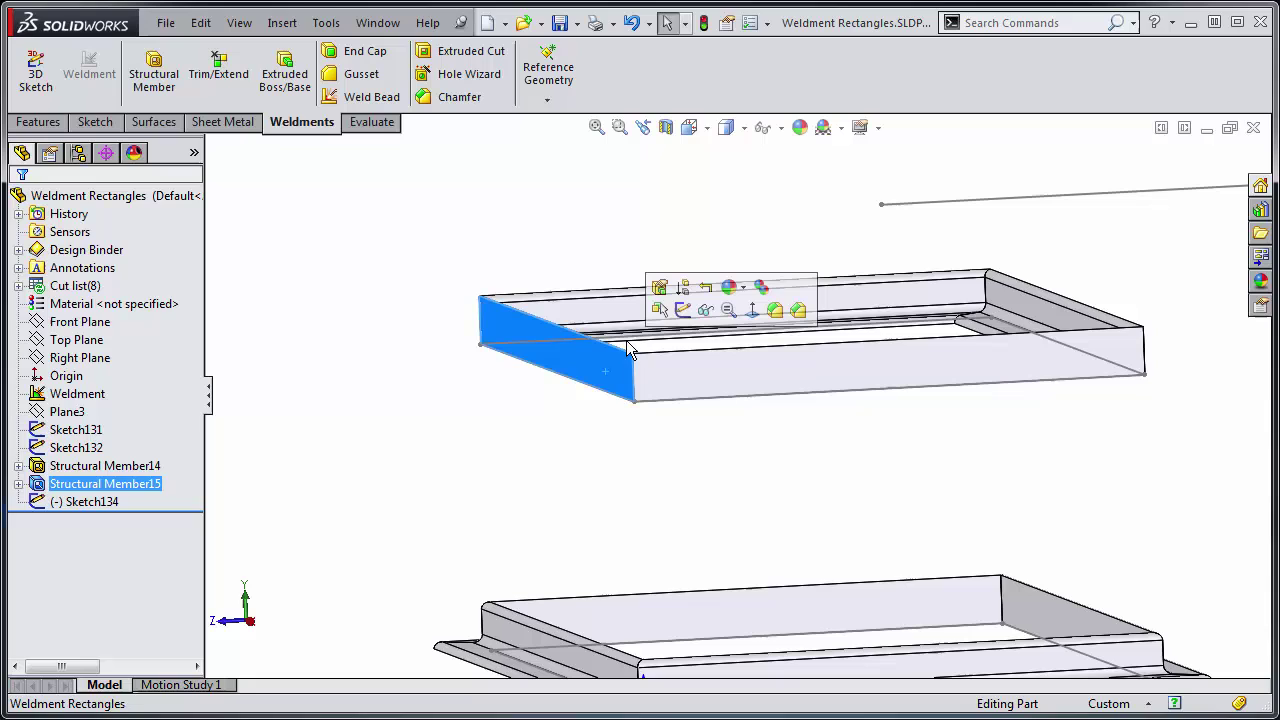
Step: Edit Structural Member15 and deselect three sides, leaving only Line3@Sketch132 as the path
{"action": "left_click", "coordinate": [661, 289]}
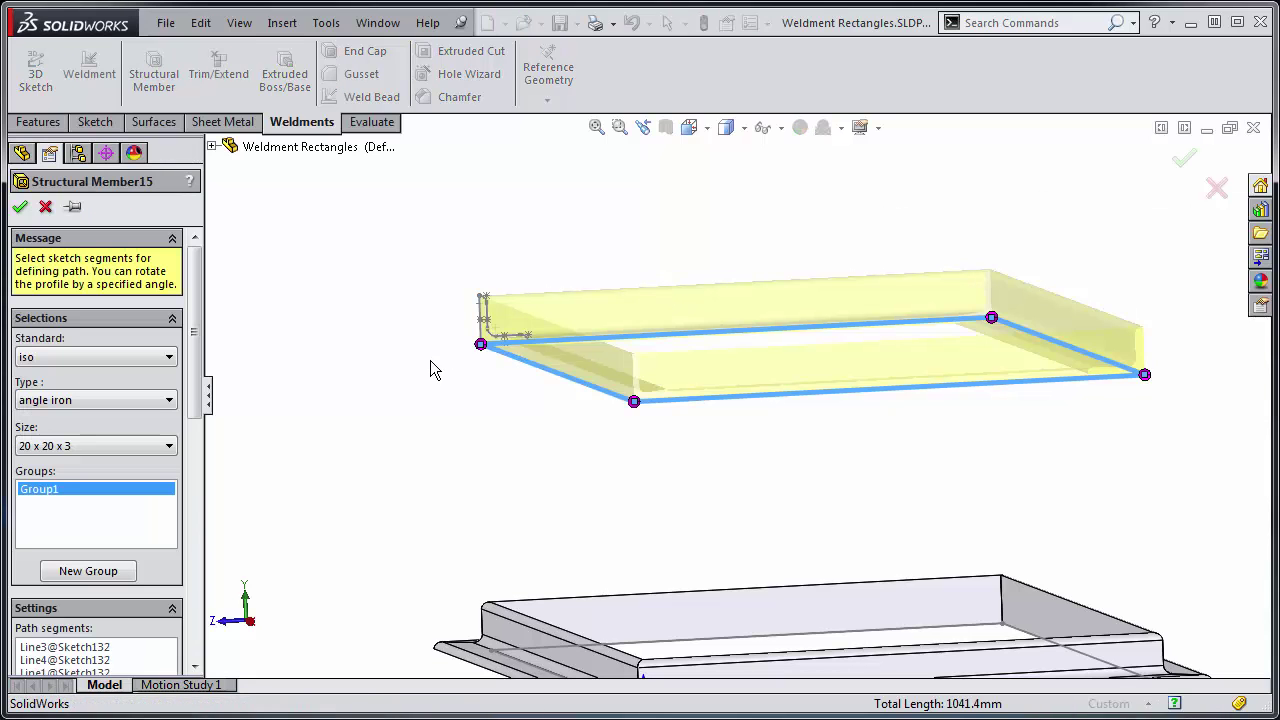
{"action": "left_click", "coordinate": [666, 335]}
{"action": "left_click", "coordinate": [1066, 346]}
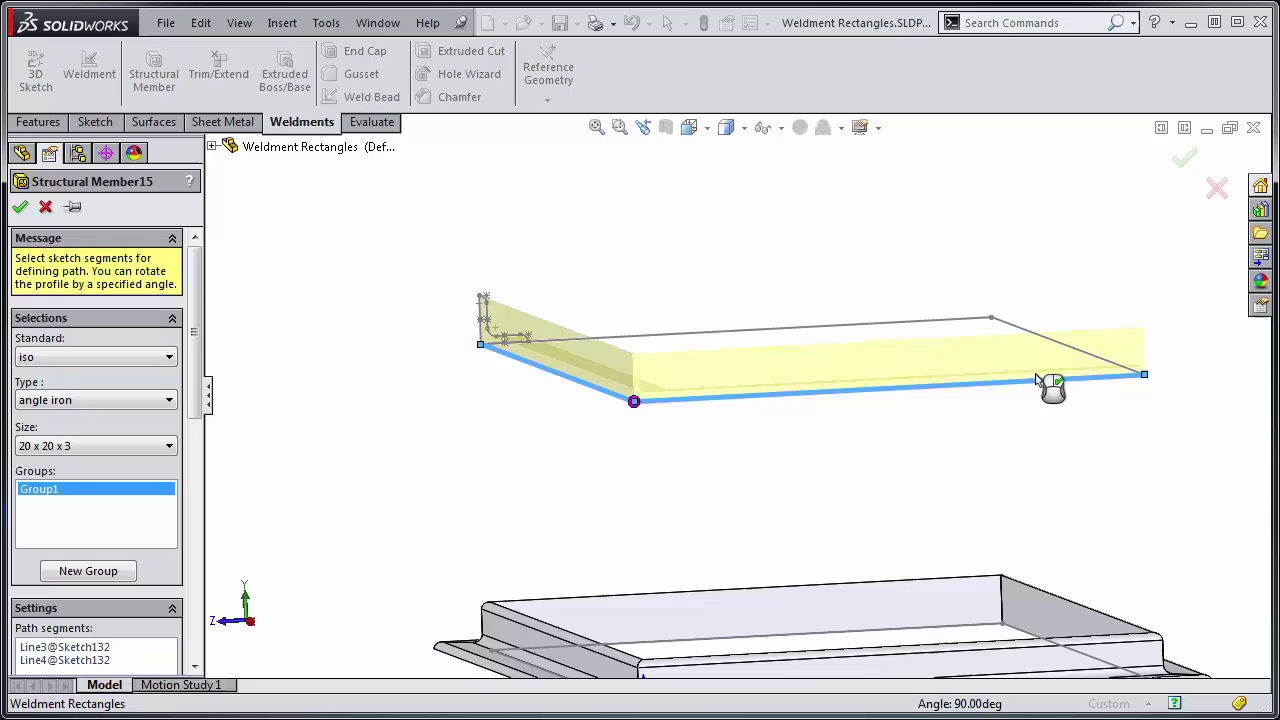
{"action": "left_click", "coordinate": [988, 391]}
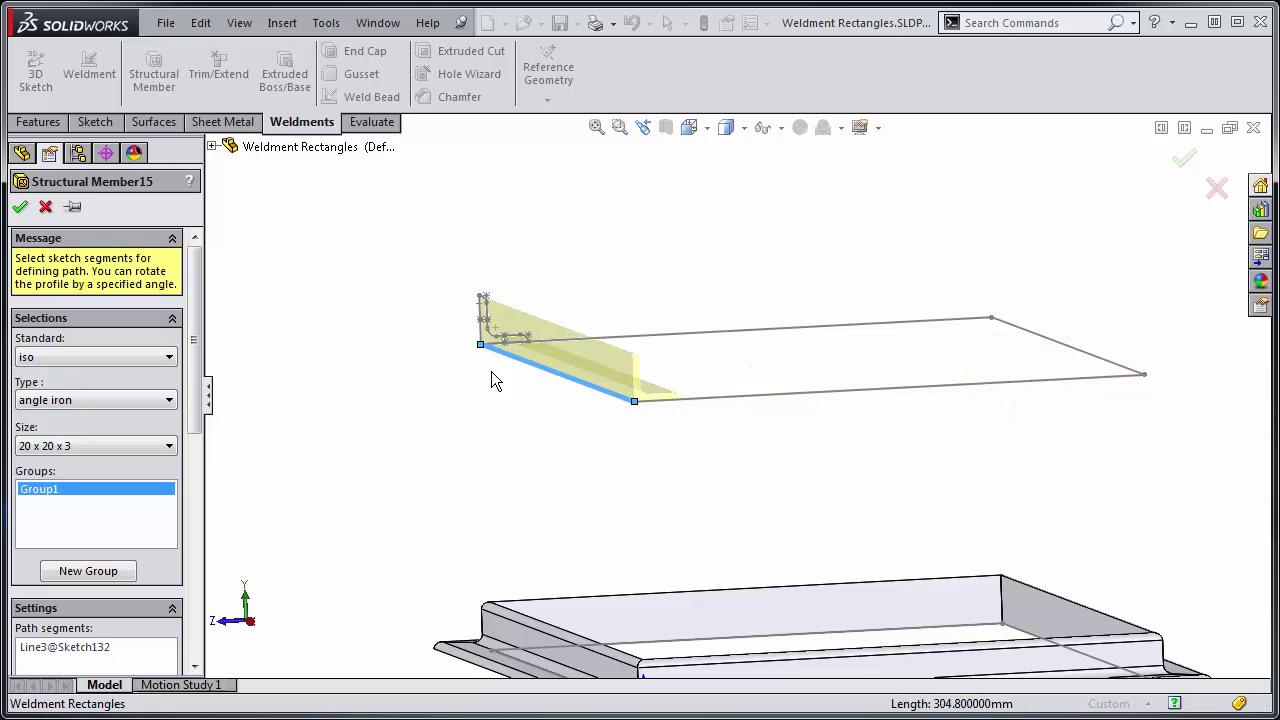
{"action": "scroll", "coordinate": [475, 386], "scroll_direction": "down", "scroll_amount": 5}
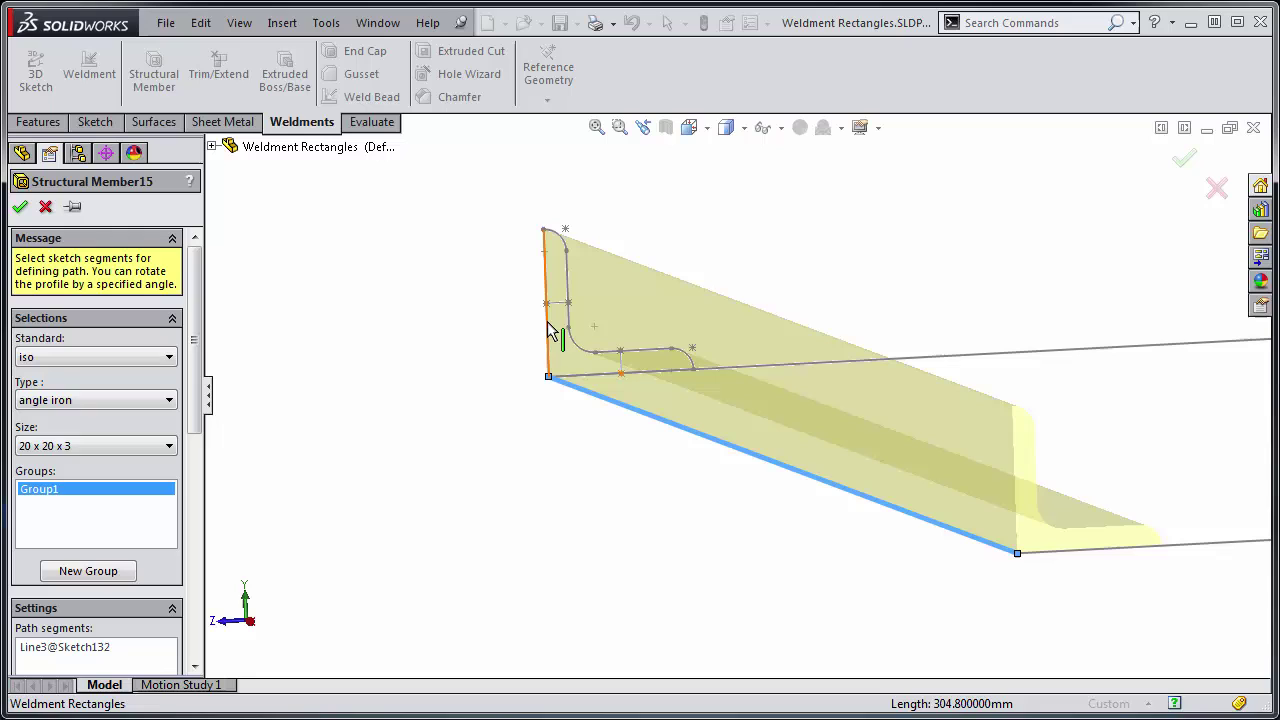
Step: Raise the profile rotation angle step by step to 14 degrees
{"action": "scroll", "coordinate": [190, 284], "scroll_direction": "down", "scroll_amount": 10}
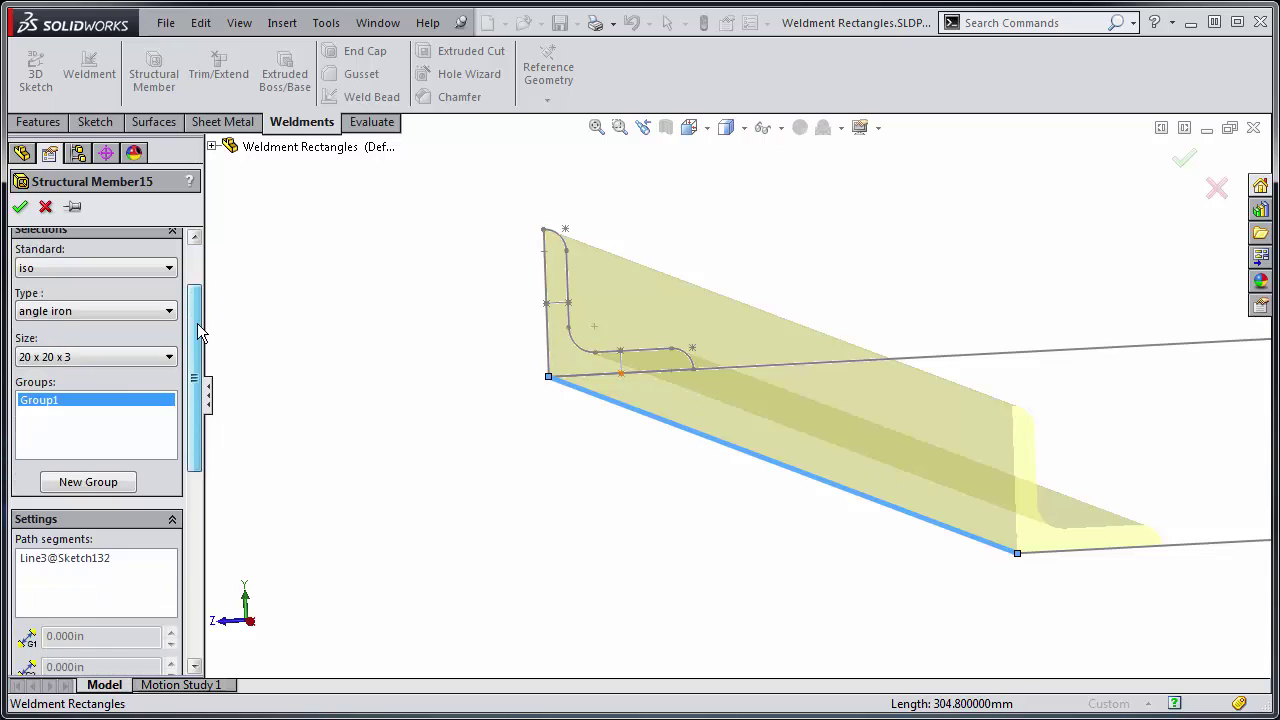
{"action": "left_click", "coordinate": [171, 416]}
{"action": "left_click", "coordinate": [171, 416]}
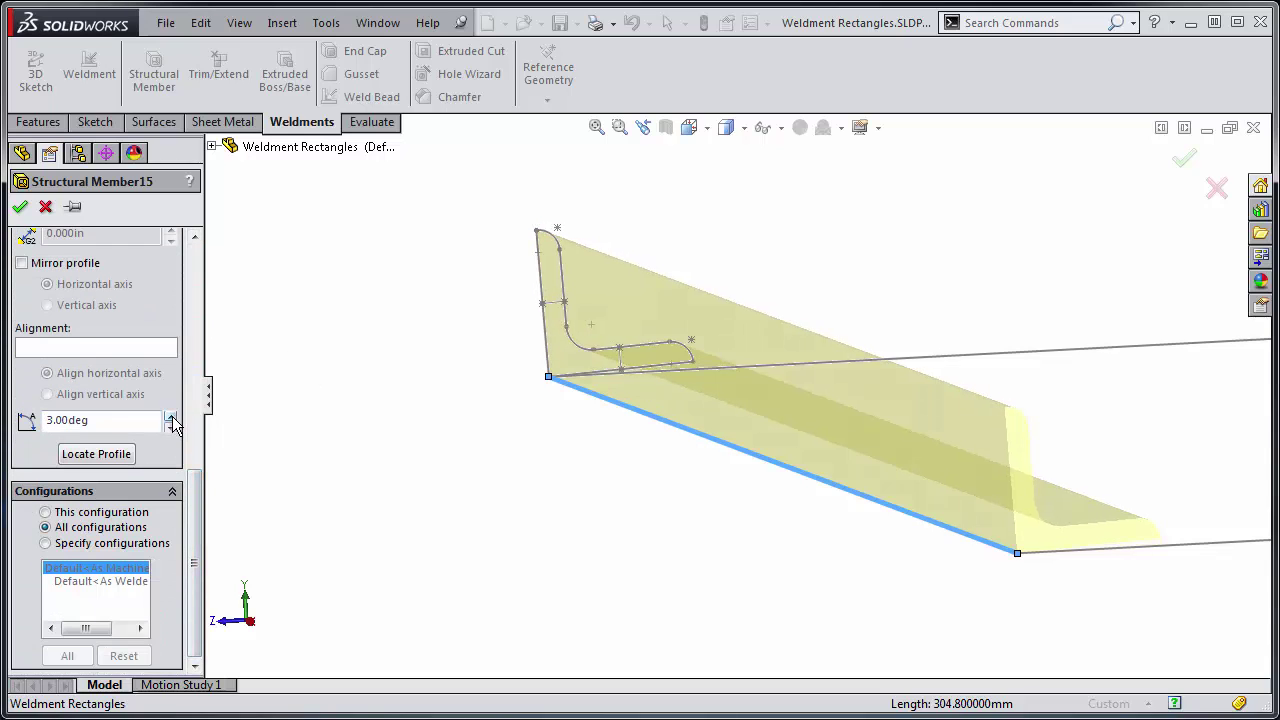
{"action": "left_click", "coordinate": [171, 416]}
{"action": "left_click", "coordinate": [171, 416]}
{"action": "left_click", "coordinate": [171, 416]}
{"action": "left_click", "coordinate": [171, 417]}
{"action": "left_click", "coordinate": [171, 417]}
{"action": "left_click", "coordinate": [171, 417]}
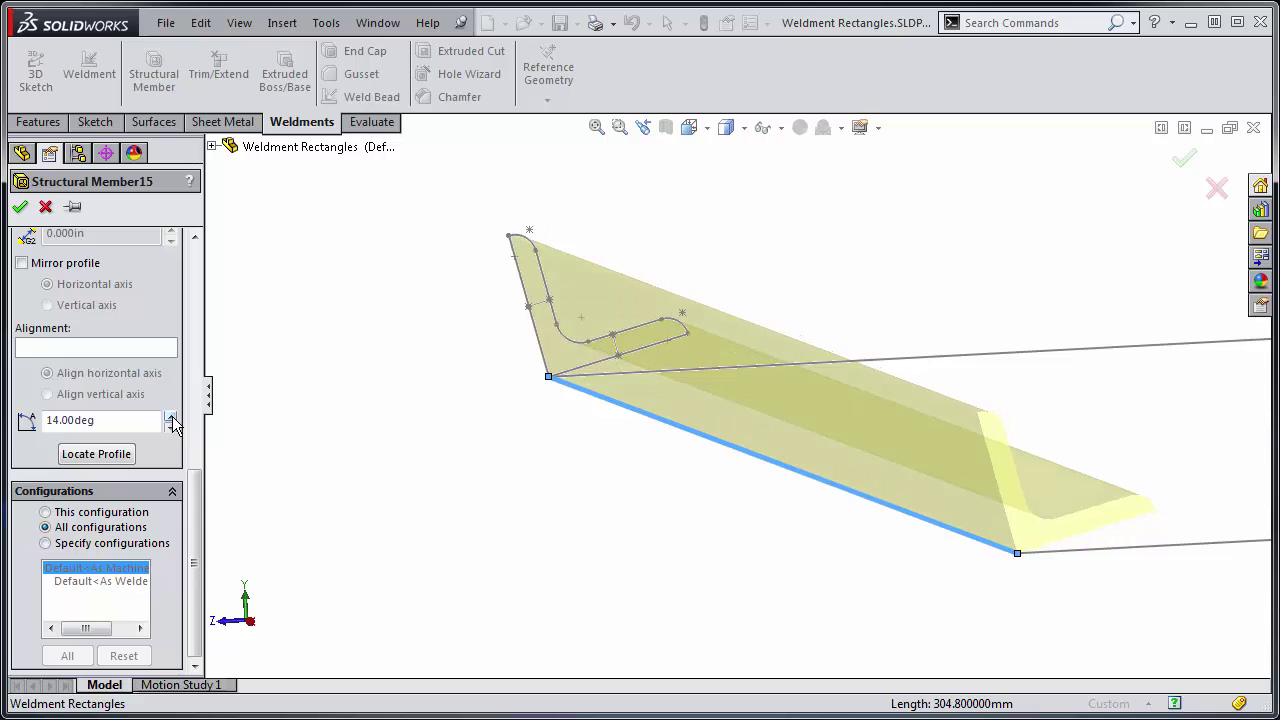
Step: Look along the beam and increase the rotation angle to 59.00deg
{"action": "scroll", "coordinate": [560, 390], "scroll_direction": "up", "scroll_amount": 5}
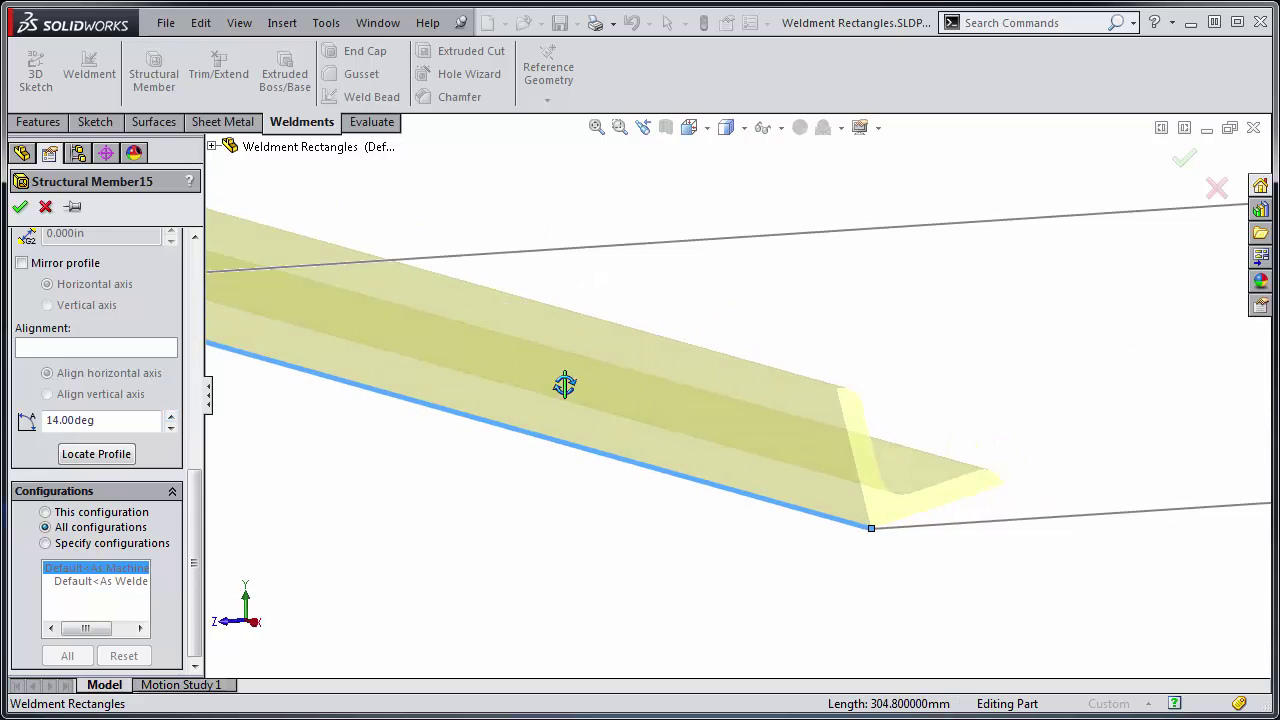
{"action": "mouse_move", "coordinate": [484, 403]}
{"action": "middle_mouse_down"}
{"action": "mouse_move", "coordinate": [651, 409]}
{"action": "mouse_move", "coordinate": [740, 429]}
{"action": "mouse_move", "coordinate": [726, 463]}
{"action": "mouse_move", "coordinate": [975, 446]}
{"action": "middle_mouse_up"}
{"action": "scroll", "coordinate": [975, 446], "scroll_direction": "down", "scroll_amount": 5}
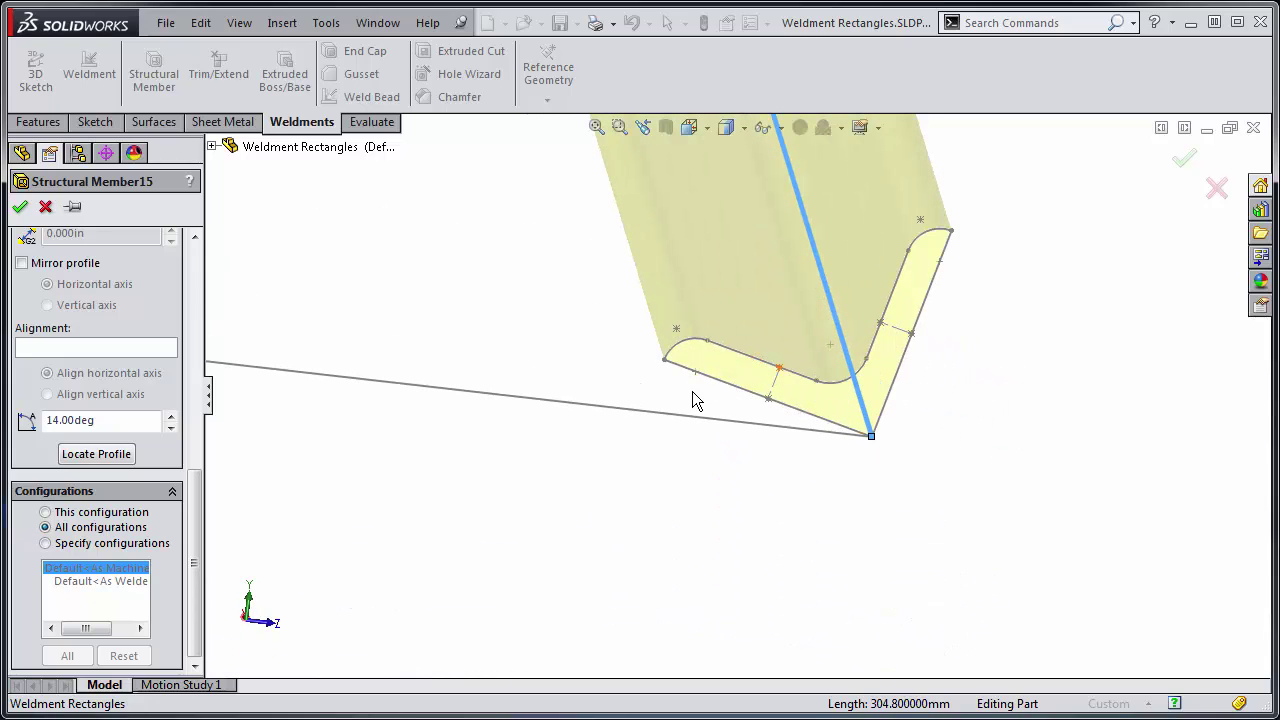
{"action": "scroll", "coordinate": [851, 340], "scroll_direction": "up", "scroll_amount": 5}
{"action": "scroll", "coordinate": [727, 233], "scroll_direction": "down", "scroll_amount": 5}
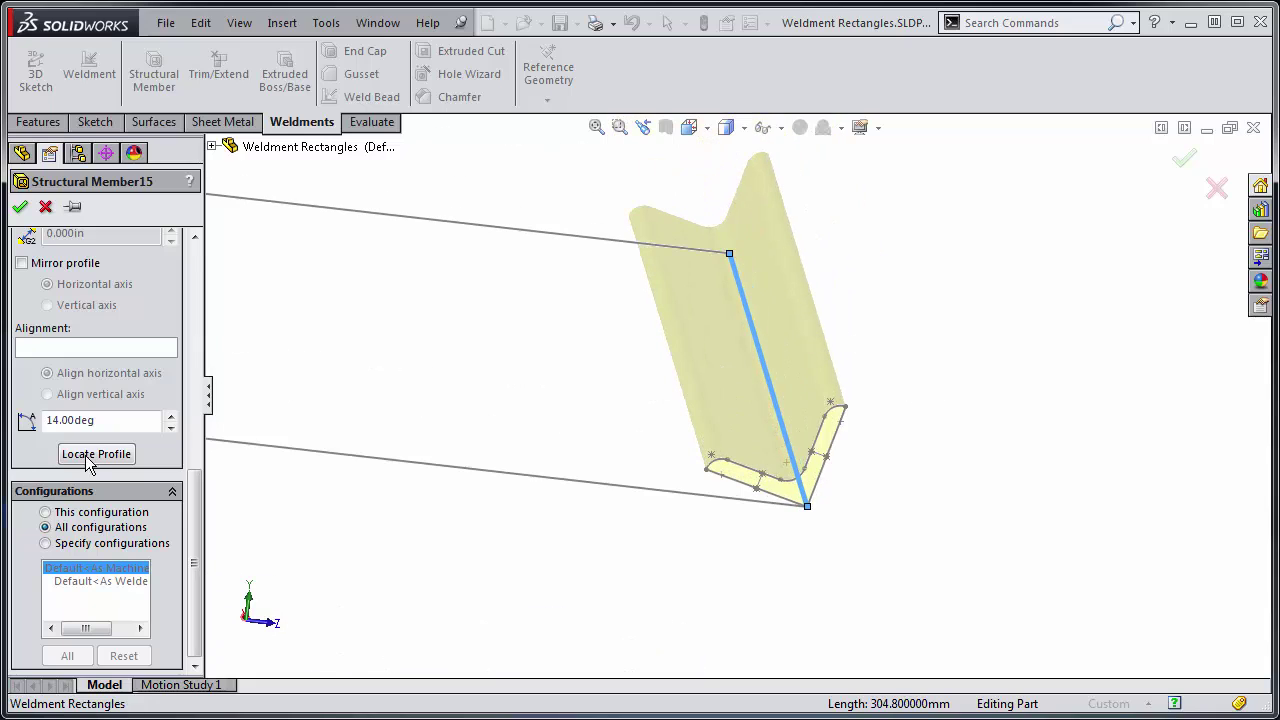
{"action": "left_click", "coordinate": [171, 416]}
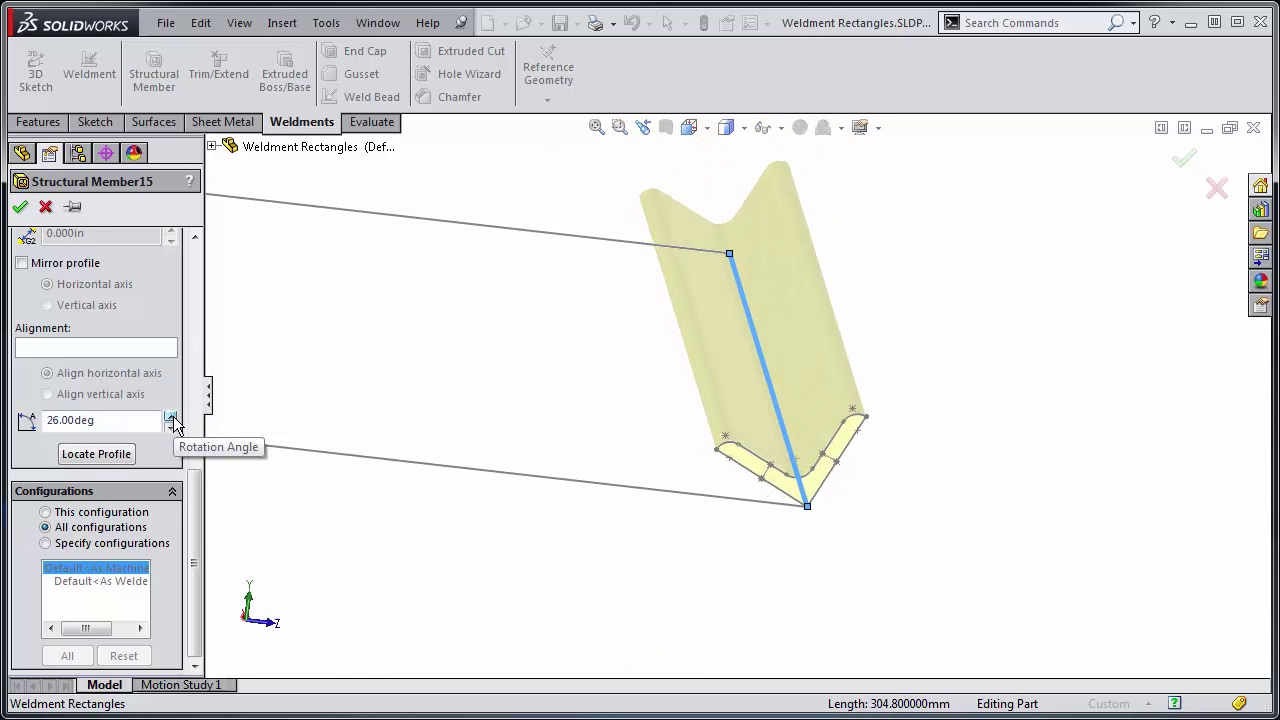
{"action": "left_click", "coordinate": [171, 416]}
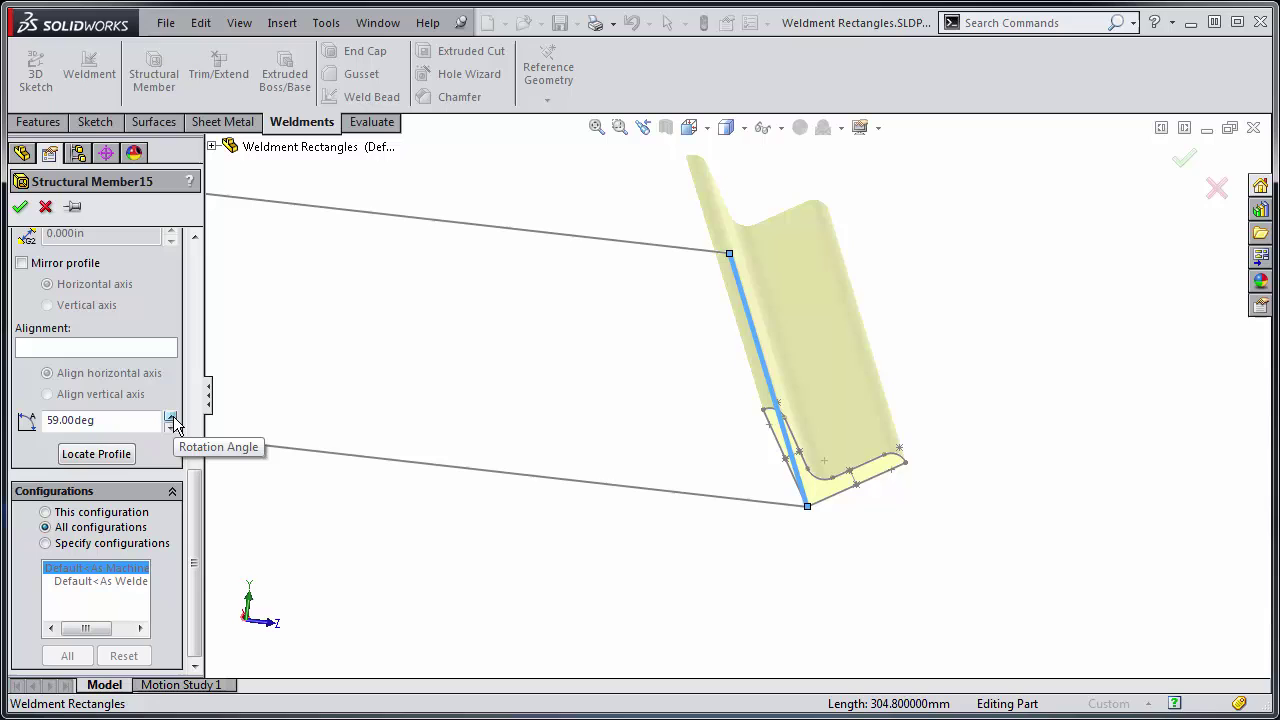